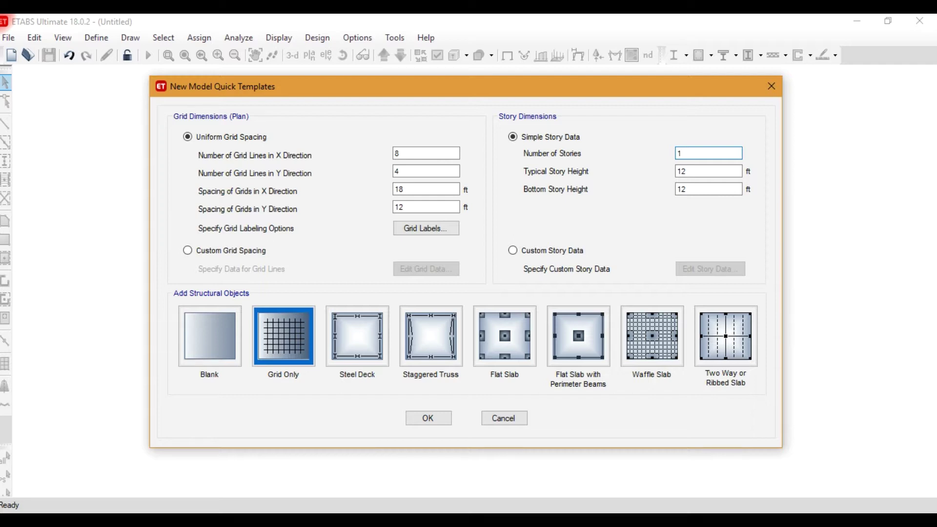
- Set the typical story height to 15 ft and the bottom story height to 18 ft, then create the one-story grid-only model
{"action": "left_click", "coordinate": [698, 153]}
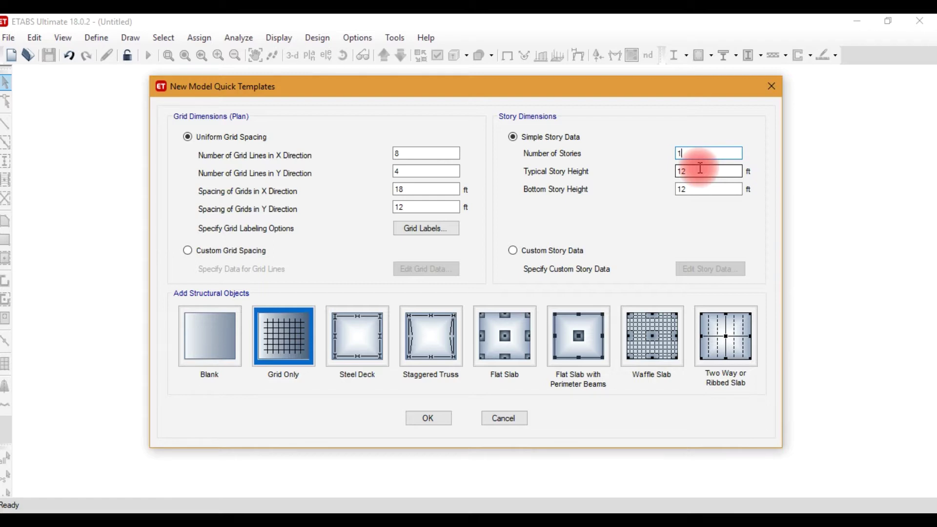
{"action": "double_click", "coordinate": [700, 168]}
{"action": "type", "text": "1"}
{"action": "double_click", "coordinate": [697, 188]}
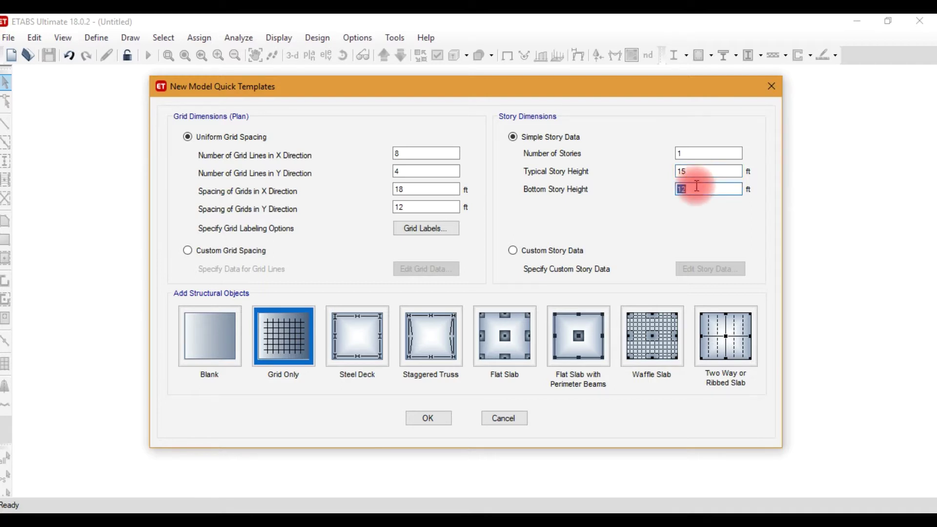
{"action": "type", "text": "1"}
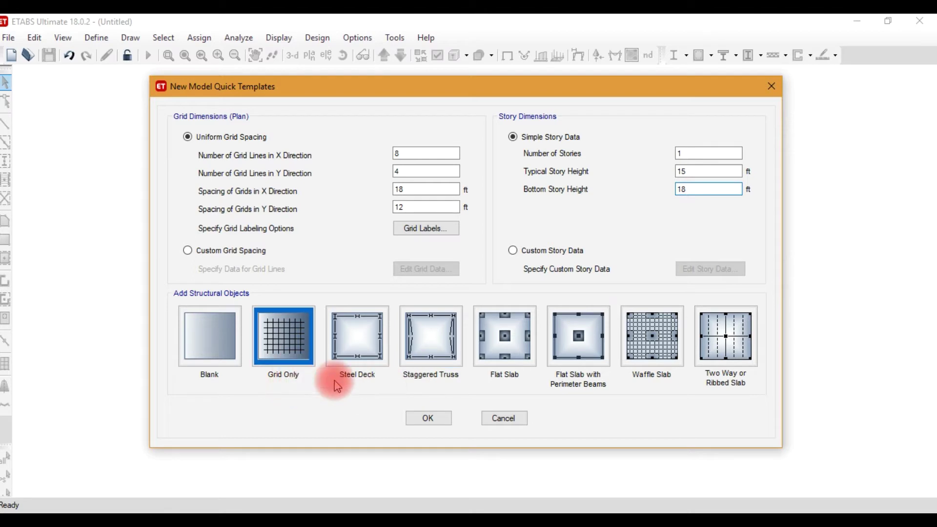
{"action": "left_click", "coordinate": [424, 419]}
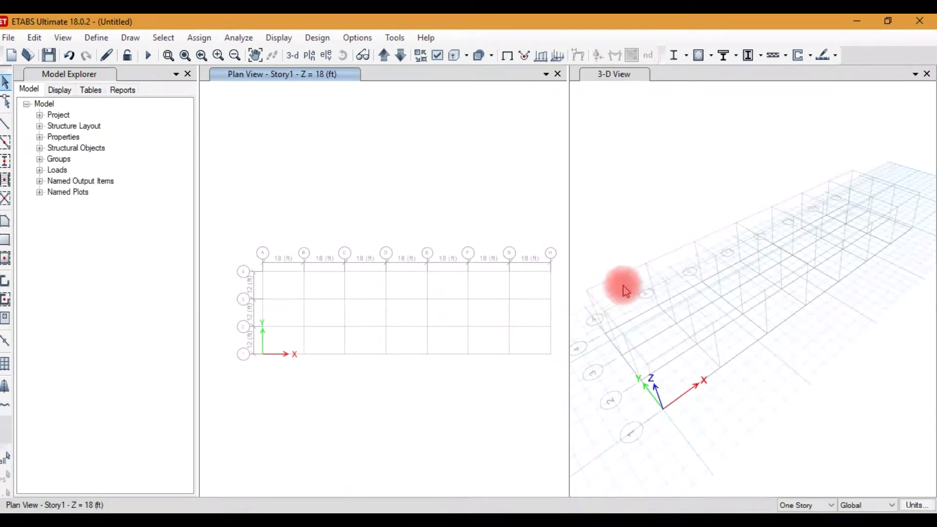
{"action": "scroll", "coordinate": [669, 385], "scroll_direction": "up", "scroll_amount": 5}
{"action": "scroll", "coordinate": [672, 392], "scroll_direction": "down", "scroll_amount": 5}
{"action": "scroll", "coordinate": [671, 393], "scroll_direction": "up", "scroll_amount": 3}
{"action": "left_click", "coordinate": [666, 197]}
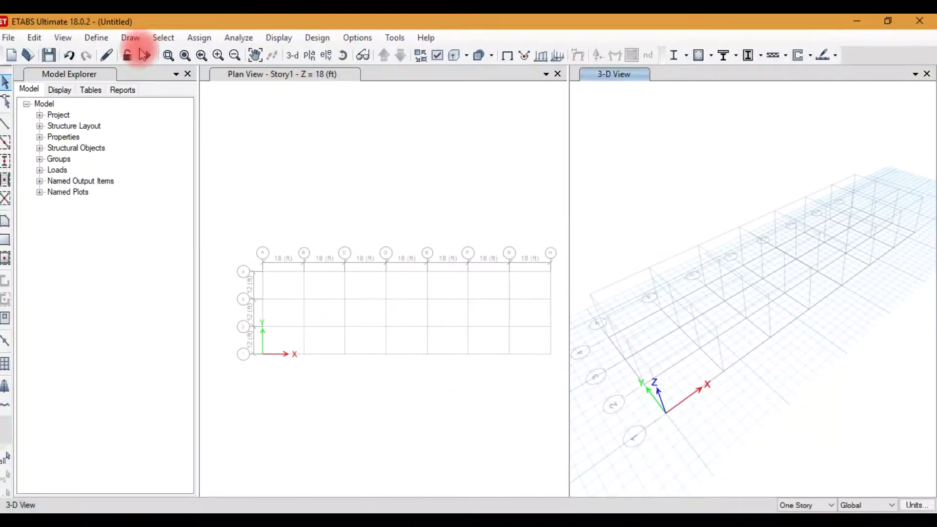
- Rename the 4000Psi concrete material as CONC 4000 Psi in the material definitions
{"action": "left_click", "coordinate": [97, 37]}
{"action": "left_click", "coordinate": [100, 51]}
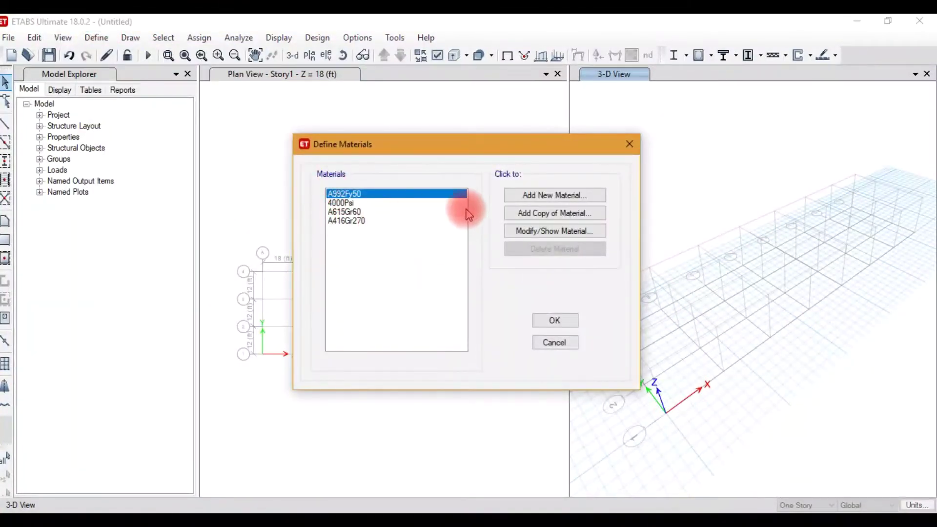
{"action": "left_click", "coordinate": [394, 204]}
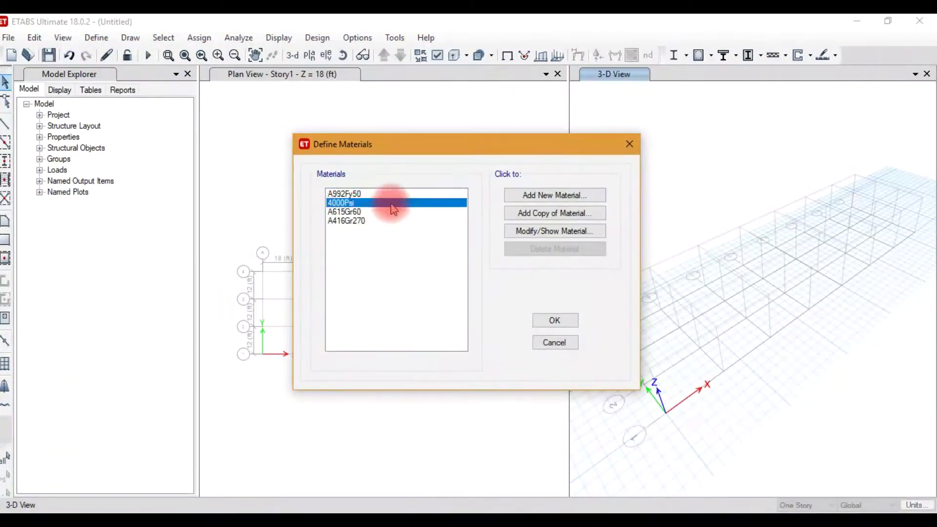
{"action": "left_click", "coordinate": [532, 231]}
{"action": "left_click_drag", "start_coordinate": [494, 59], "coordinate": [437, 58]}
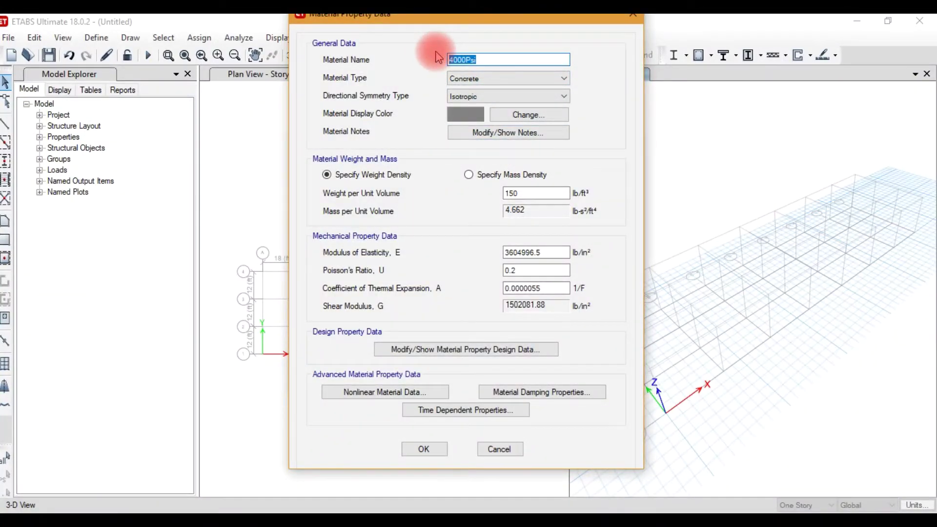
{"action": "type", "text": "CONC 4000"}
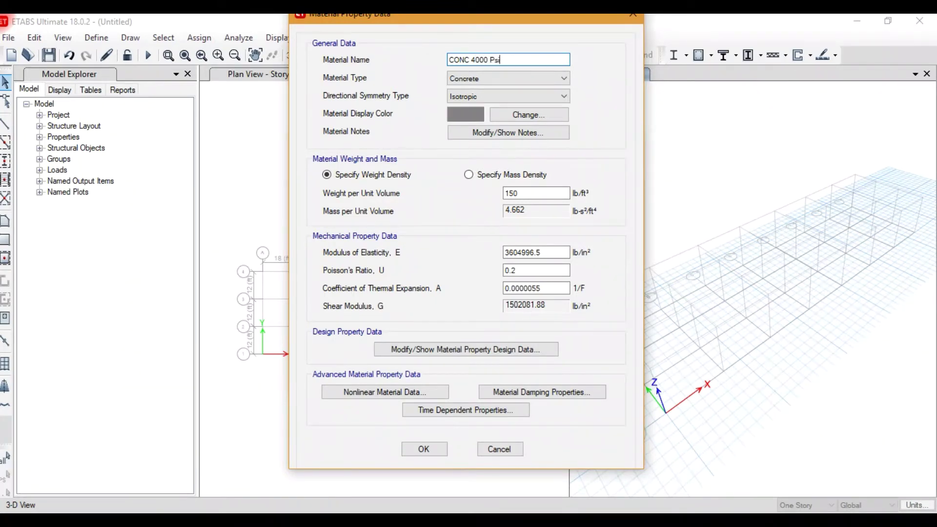
{"action": "left_click", "coordinate": [421, 449]}
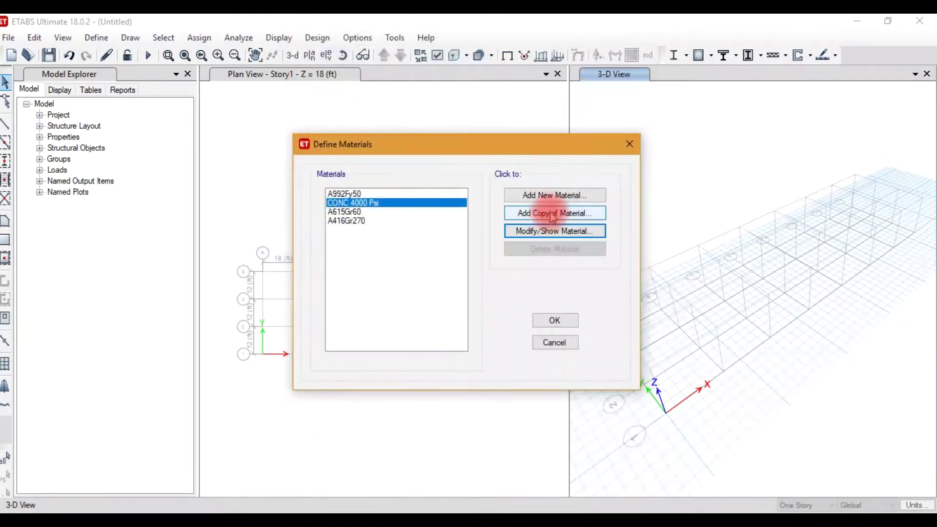
- Add a new United States concrete material with the Customary standard and grade f'c 3000 psi
{"action": "left_click", "coordinate": [554, 195]}
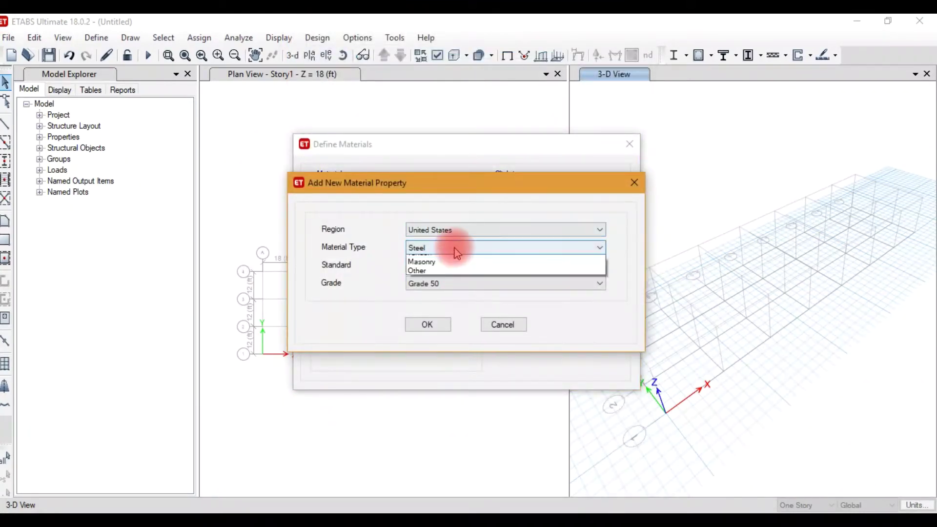
{"action": "left_click", "coordinate": [452, 247]}
{"action": "left_click", "coordinate": [452, 271]}
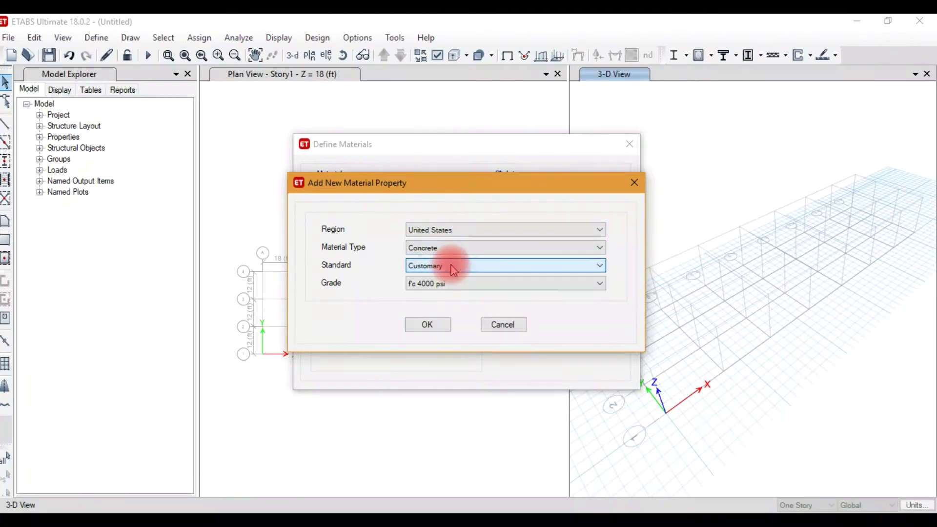
{"action": "left_click", "coordinate": [446, 284]}
{"action": "left_click", "coordinate": [428, 296]}
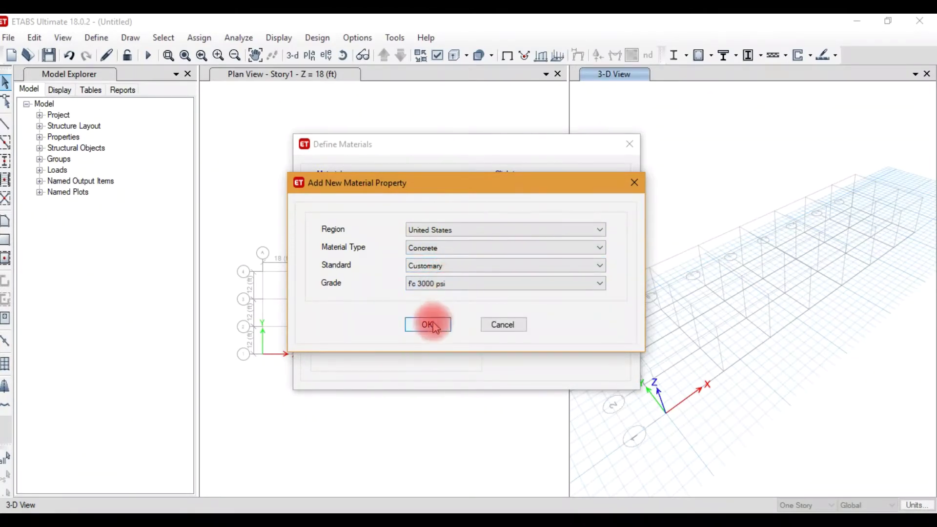
{"action": "left_click", "coordinate": [428, 322]}
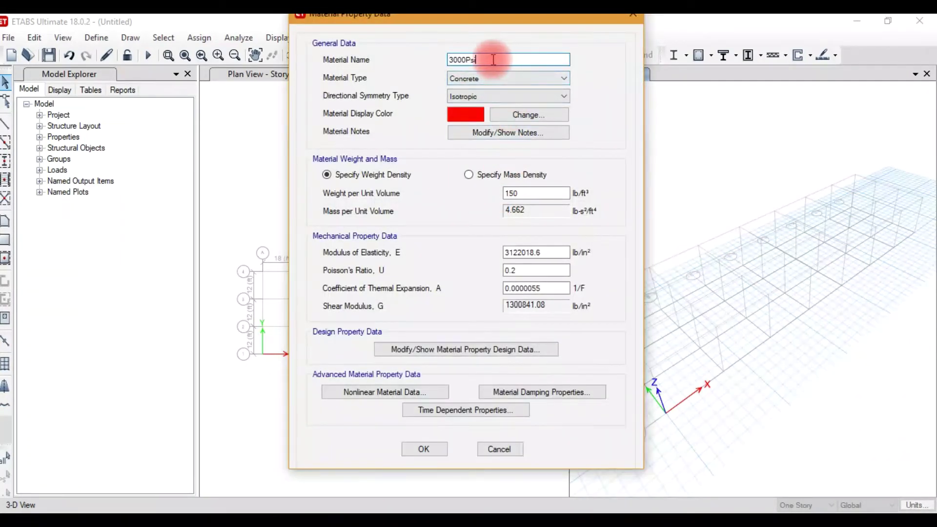
- Name the new concrete material CONC 3000 Psi and check its design property data
{"action": "left_click_drag", "start_coordinate": [554, 59], "coordinate": [390, 69]}
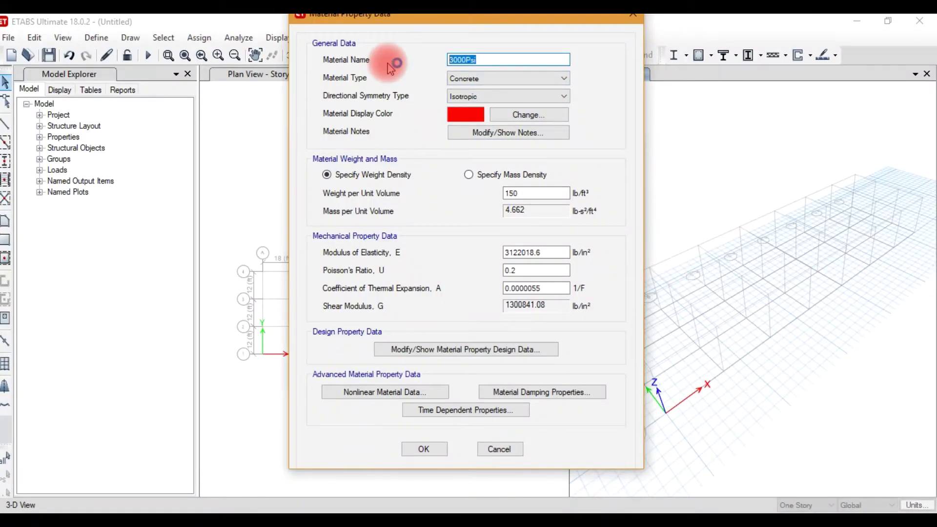
{"action": "type", "text": "CONC"}
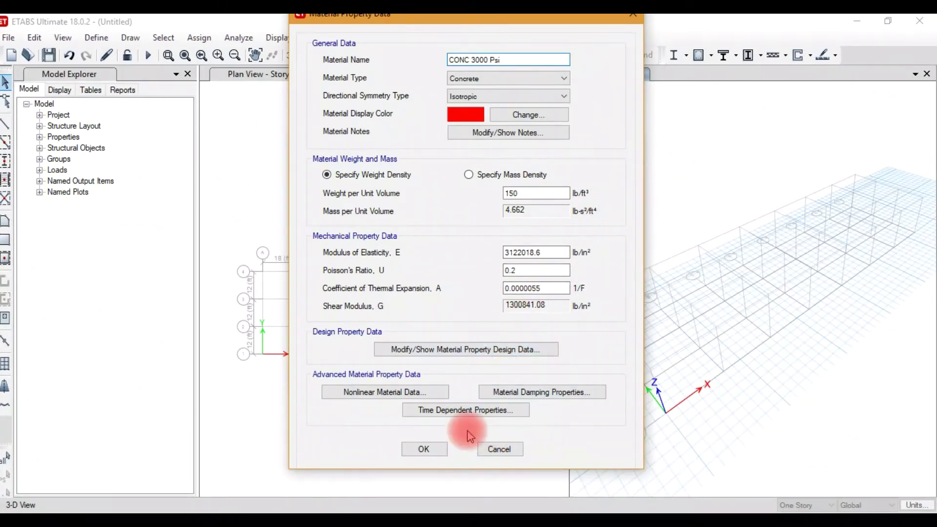
{"action": "left_click", "coordinate": [493, 350]}
{"action": "double_click", "coordinate": [538, 249]}
{"action": "left_click", "coordinate": [429, 370]}
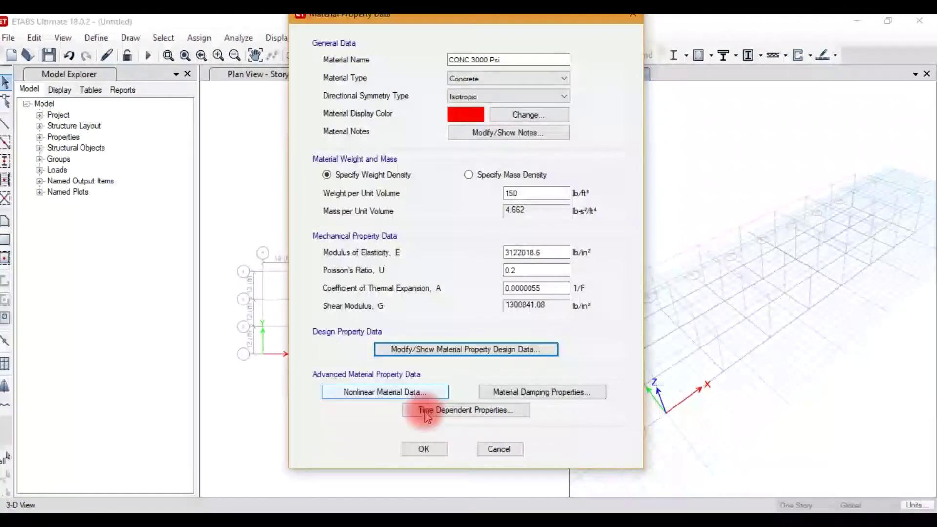
{"action": "left_click", "coordinate": [421, 448]}
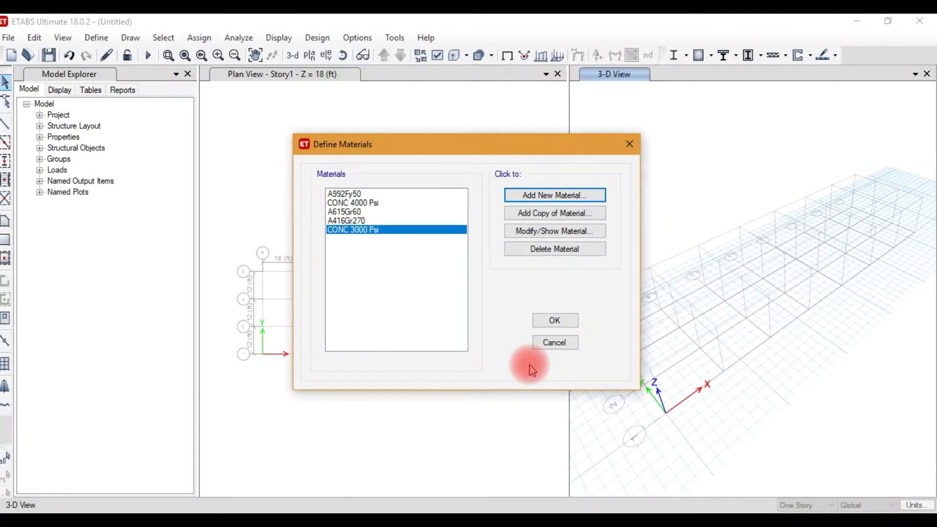
- Check the design strengths of the A615Gr60 rebar material and rename it STEEL 60000 Psi, accepting the material definitions
{"action": "left_click", "coordinate": [374, 212]}
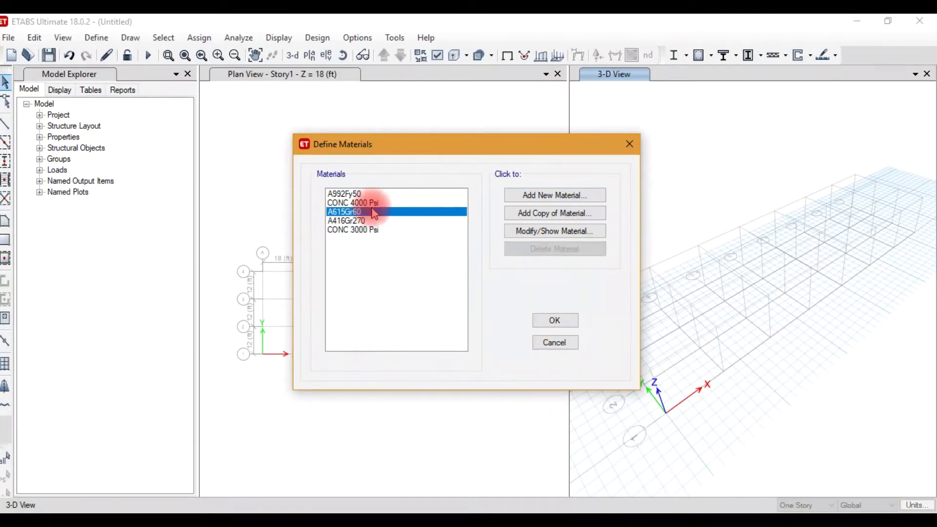
{"action": "left_click", "coordinate": [527, 230]}
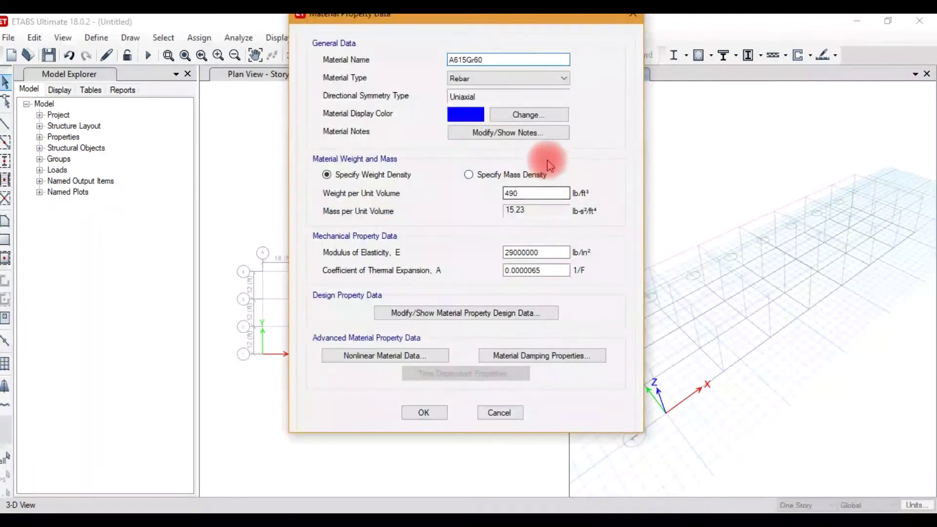
{"action": "left_click", "coordinate": [522, 313]}
{"action": "left_click_drag", "start_coordinate": [550, 241], "coordinate": [486, 241]}
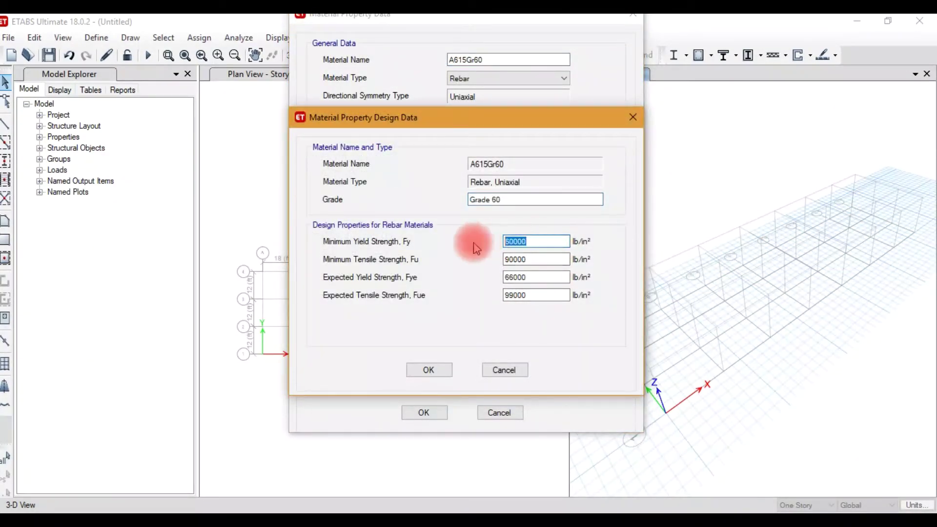
{"action": "left_click", "coordinate": [491, 365]}
{"action": "double_click", "coordinate": [514, 60]}
{"action": "type", "text": "STEEL 60000 Psi"}
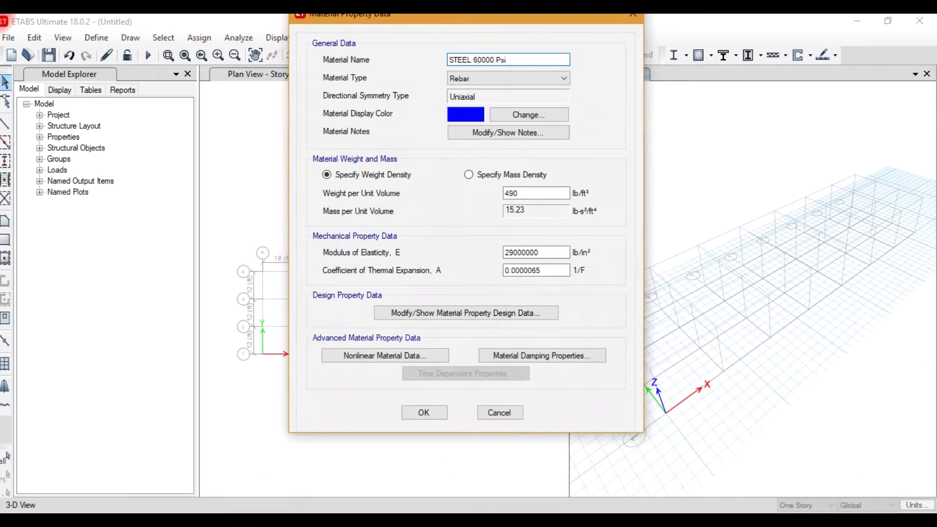
{"action": "left_click", "coordinate": [424, 413]}
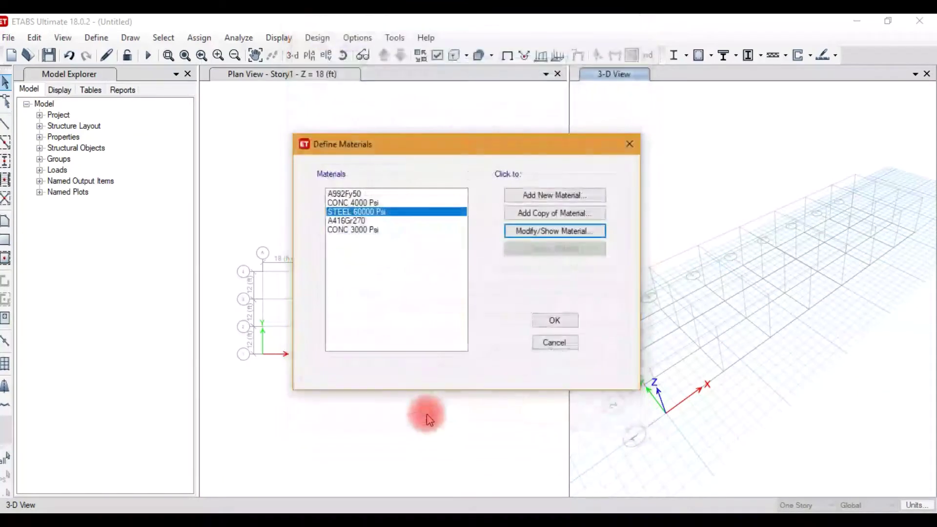
{"action": "left_click", "coordinate": [566, 320]}
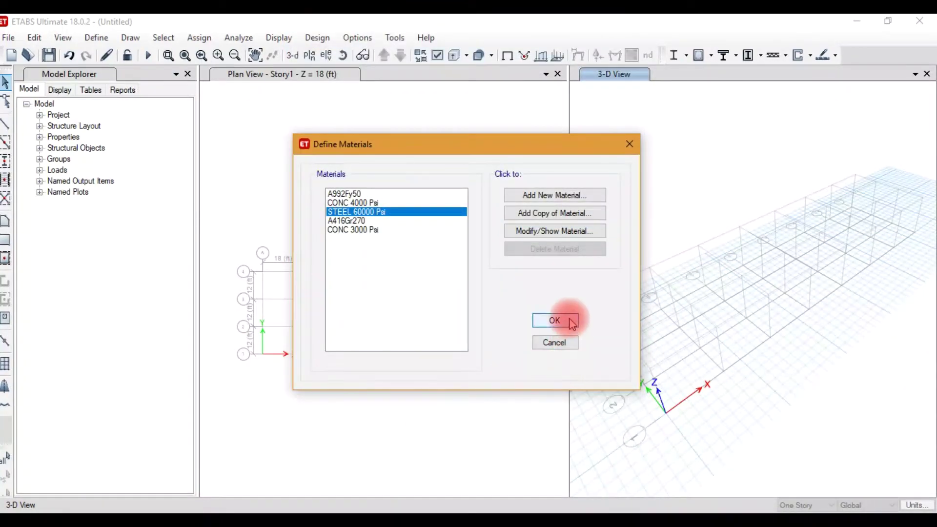
- Add a concrete rectangular frame section named COL 18" x 18" with CONC 4000 Psi as its material
{"action": "left_click", "coordinate": [96, 37]}
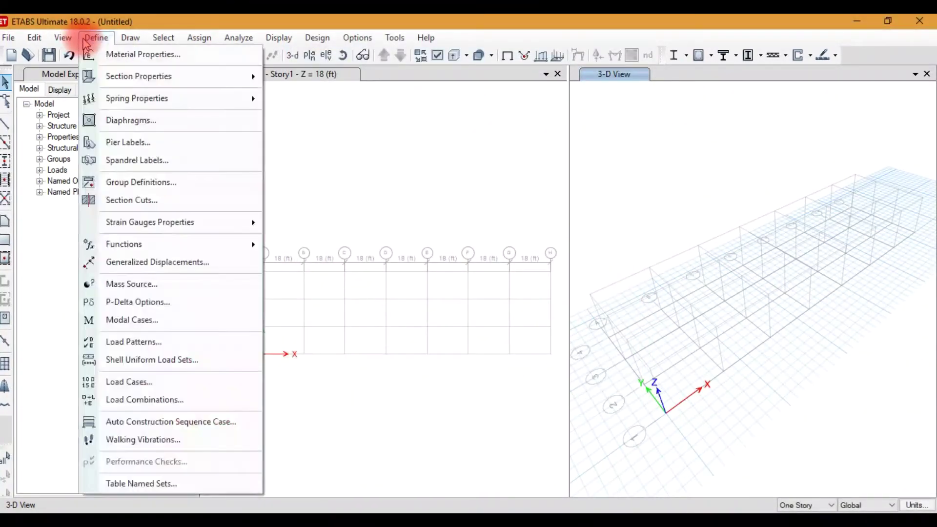
{"action": "mouse_move", "coordinate": [90, 76]}
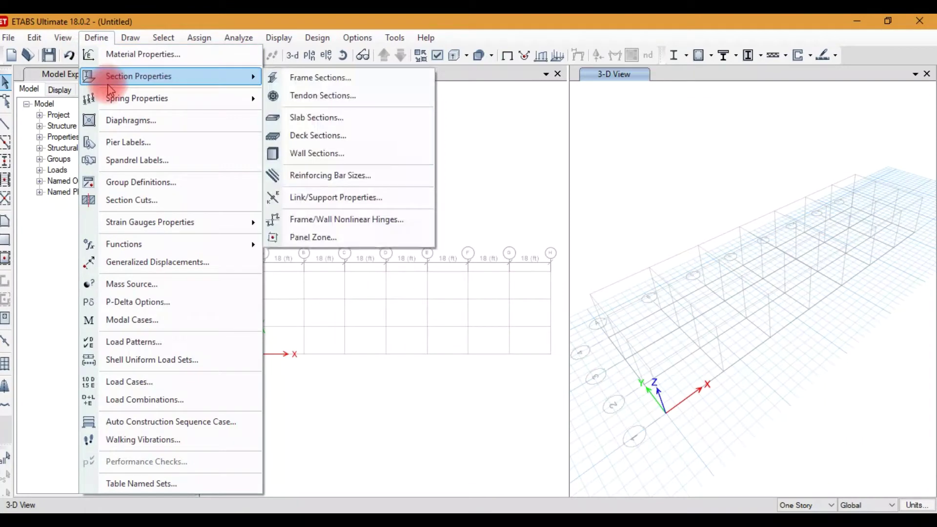
{"action": "left_click", "coordinate": [288, 76]}
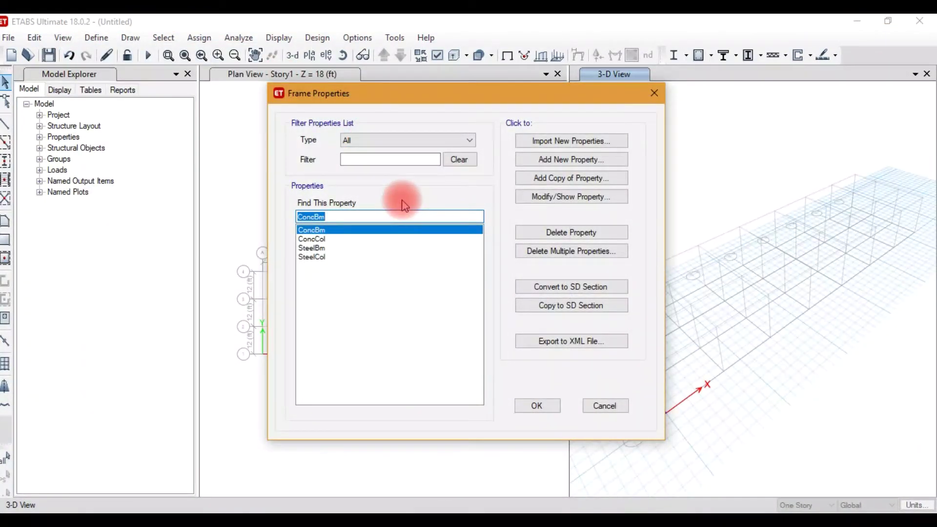
{"action": "left_click", "coordinate": [559, 168]}
{"action": "left_click", "coordinate": [239, 236]}
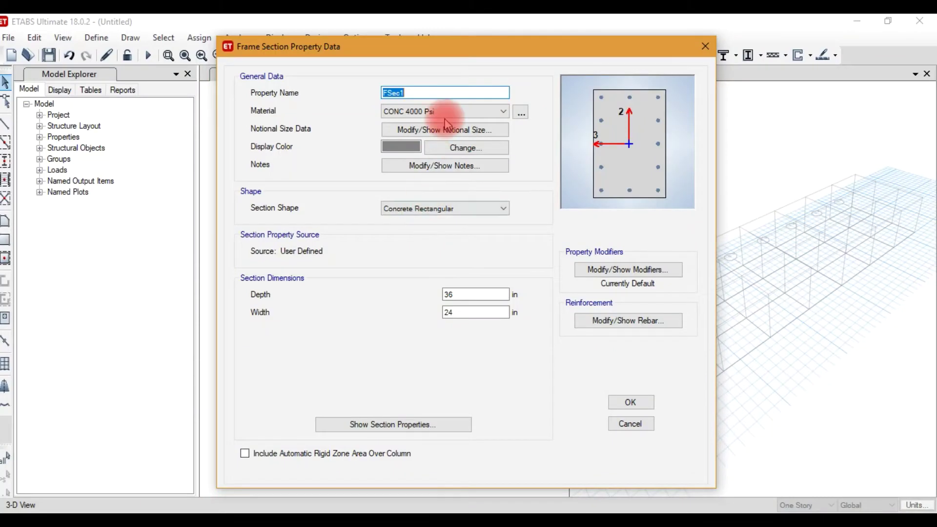
{"action": "type", "text": "COL 18\" x 18"}
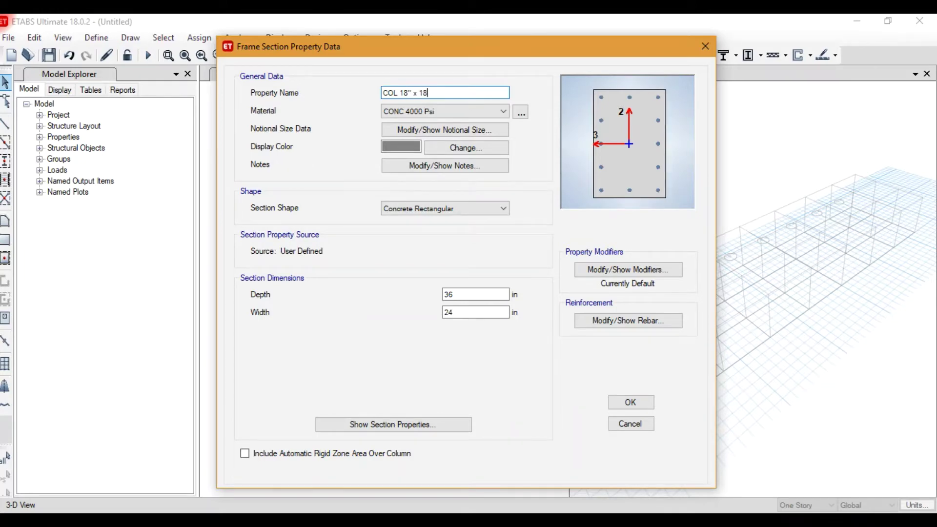
{"action": "left_click", "coordinate": [469, 111]}
{"action": "left_click", "coordinate": [470, 115]}
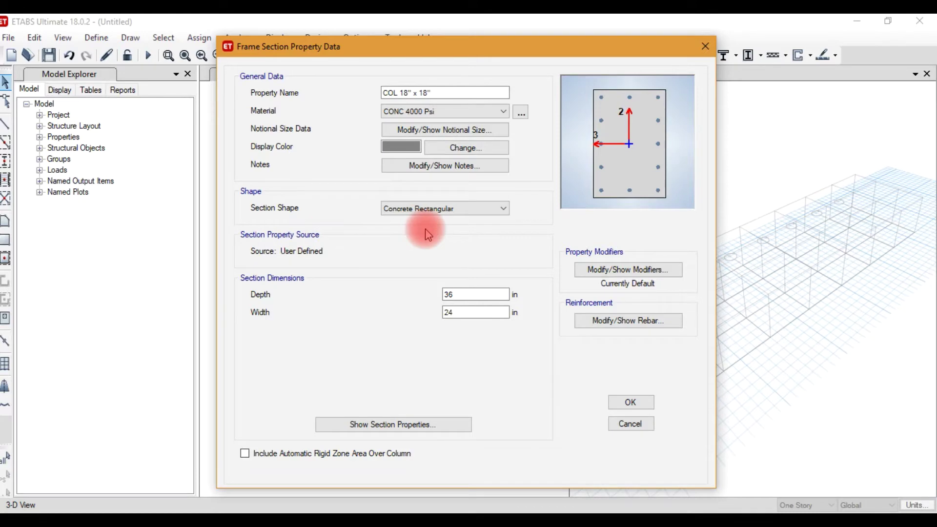
- Set the column section's depth and width to 18 in and display its calculated section properties
{"action": "double_click", "coordinate": [502, 295]}
{"action": "type", "text": "18"}
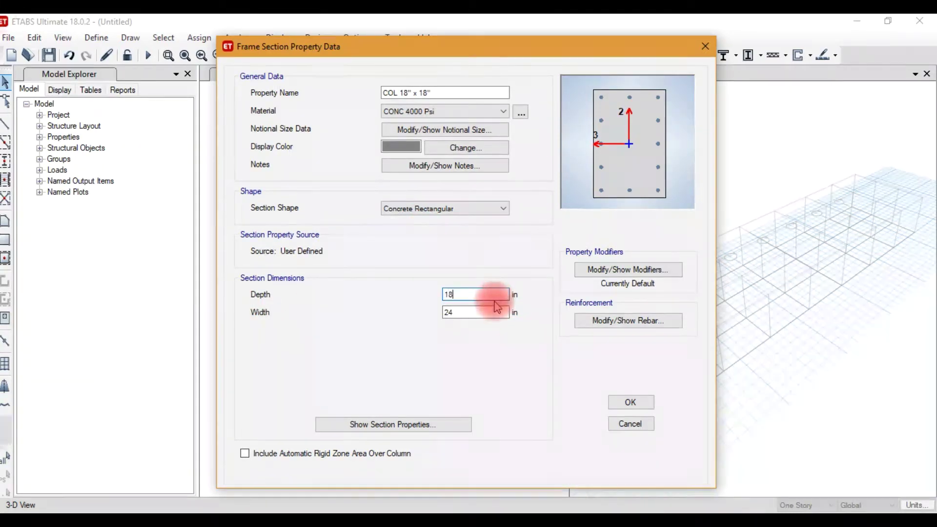
{"action": "double_click", "coordinate": [478, 310]}
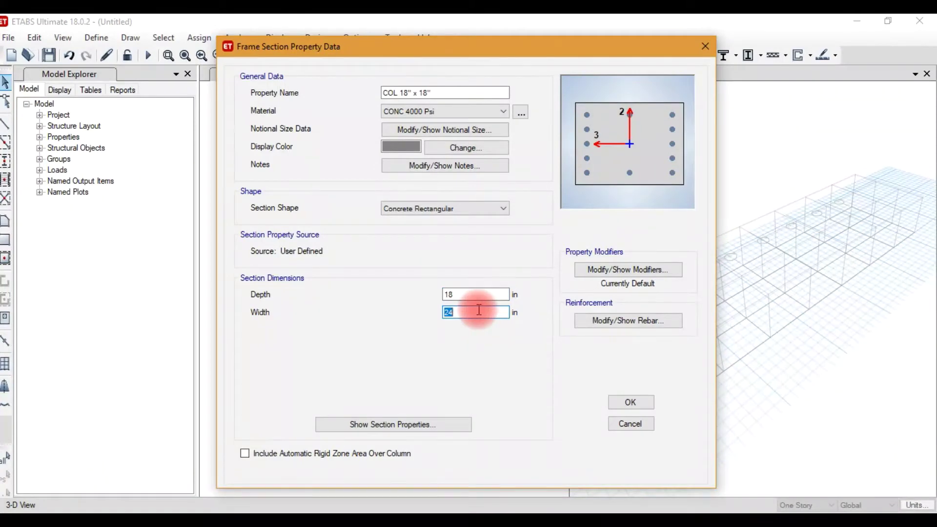
{"action": "type", "text": "18"}
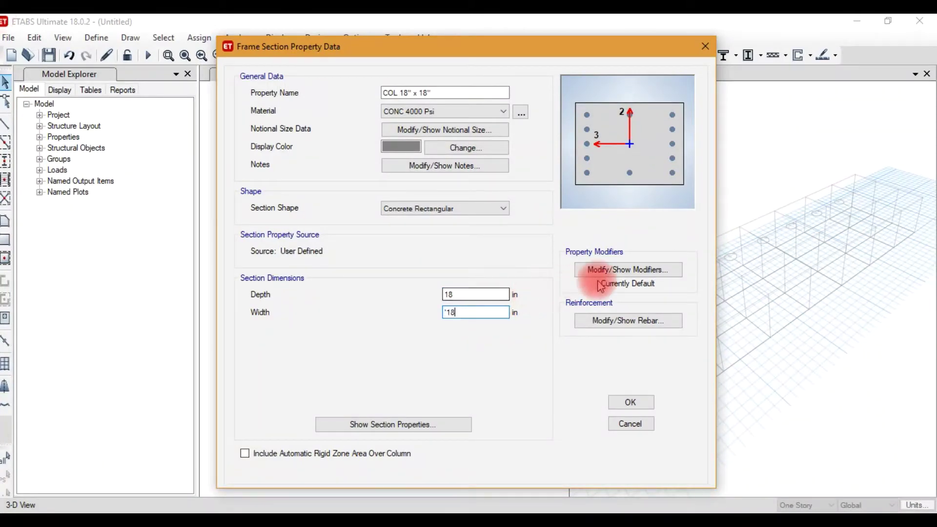
{"action": "double_click", "coordinate": [469, 312]}
{"action": "left_click", "coordinate": [495, 311]}
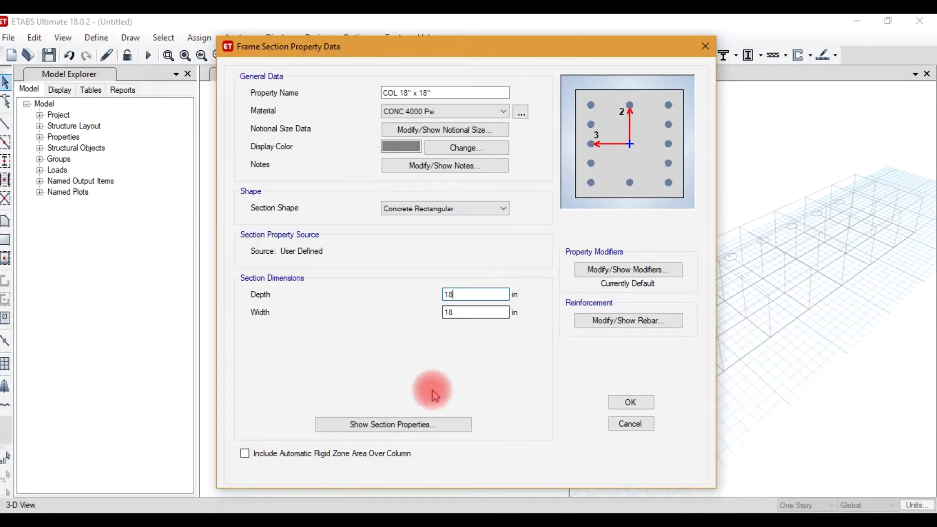
{"action": "left_click", "coordinate": [425, 424]}
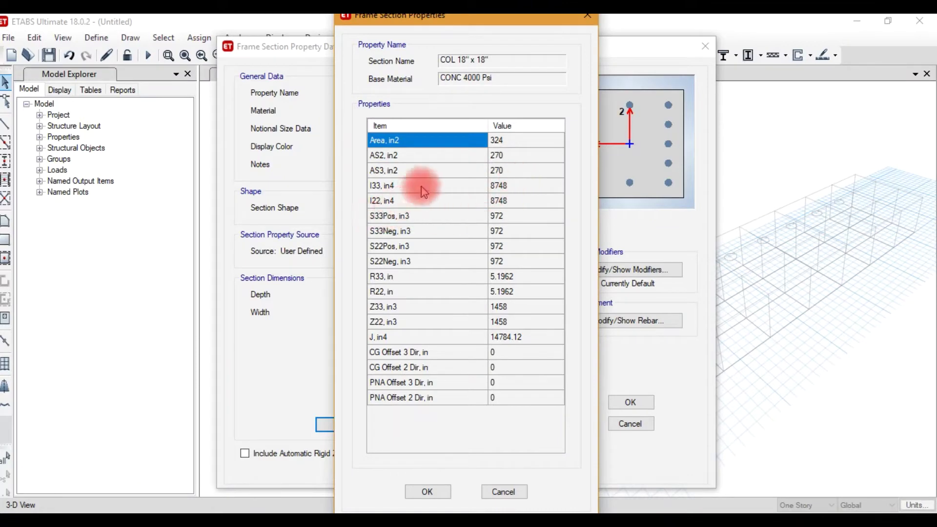
- Dismiss the calculated section properties and check the column section's property modifiers
{"action": "left_click", "coordinate": [502, 492]}
{"action": "left_click", "coordinate": [577, 270]}
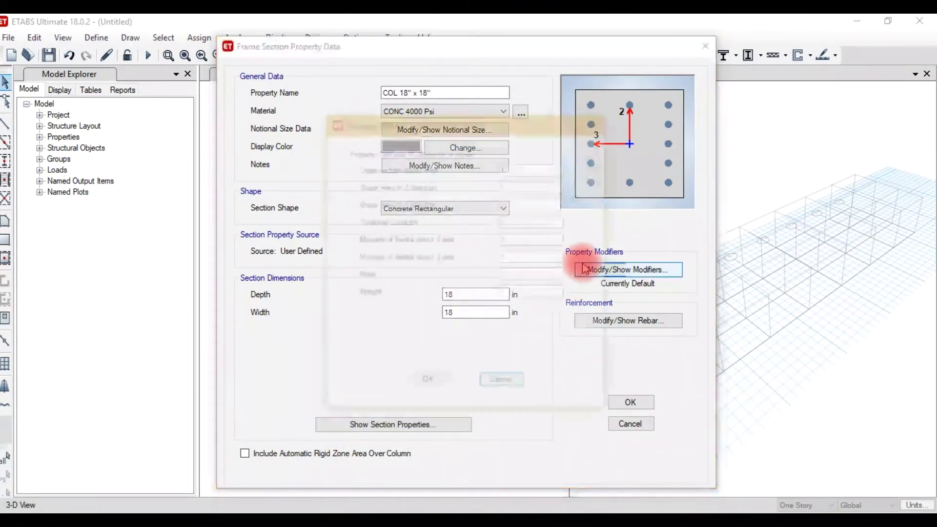
{"action": "left_click", "coordinate": [502, 383]}
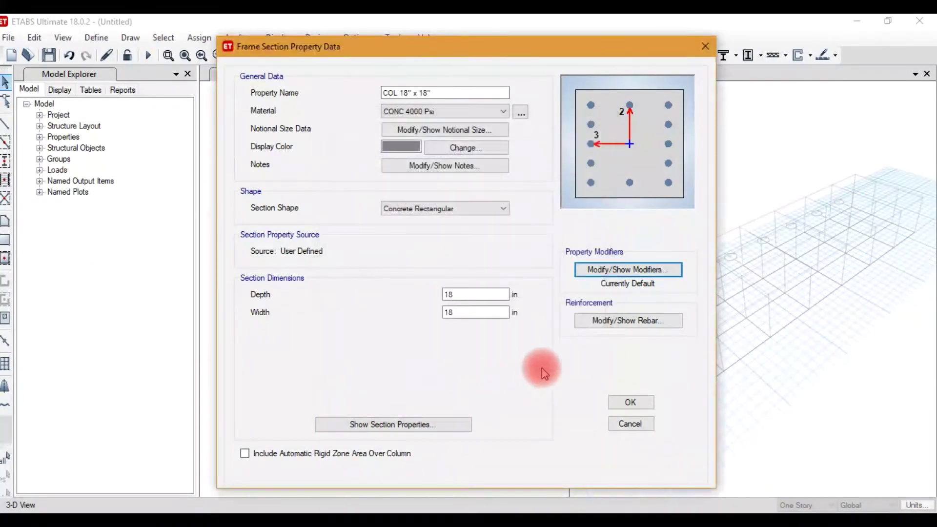
- Check the column's reinforcement cover and set the number of longitudinal bars along the 2-dir face to 3
{"action": "left_click", "coordinate": [615, 328]}
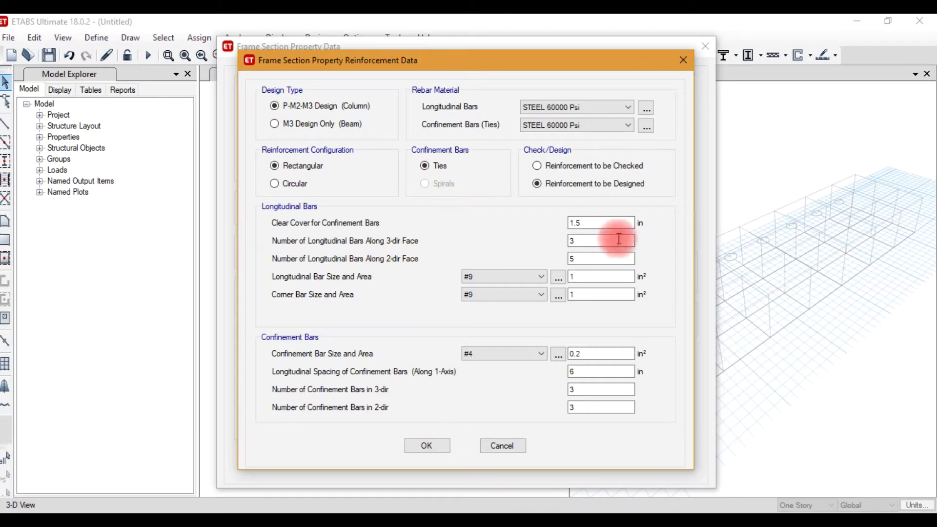
{"action": "double_click", "coordinate": [618, 224]}
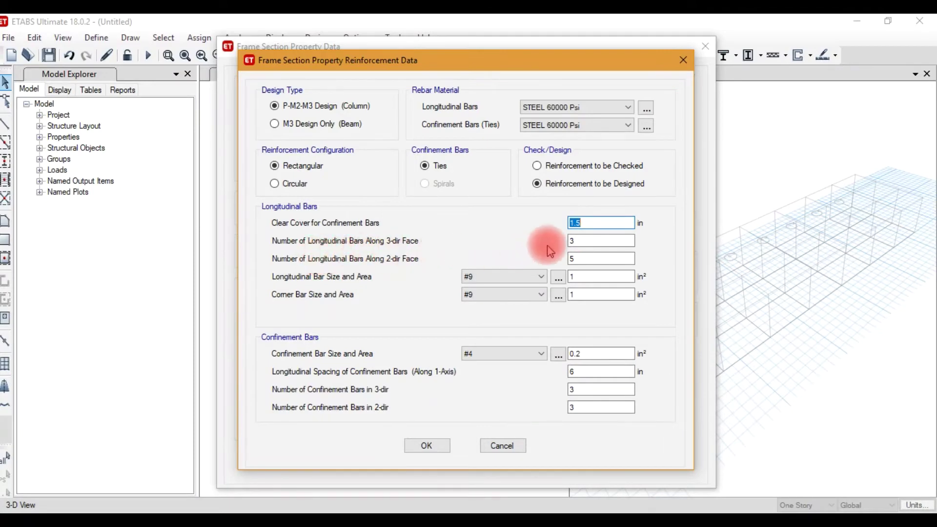
{"action": "left_click", "coordinate": [577, 242]}
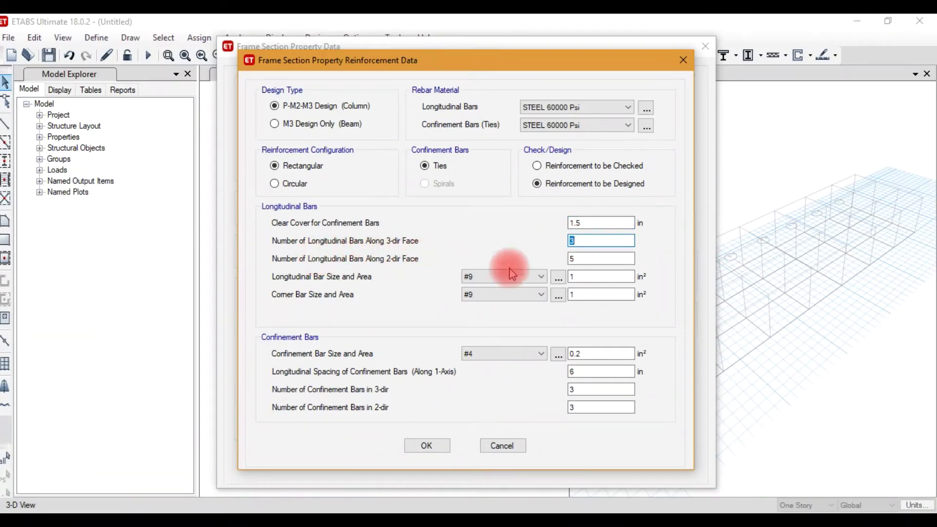
{"action": "left_click", "coordinate": [574, 261]}
{"action": "key", "text": "BackSpace"}
{"action": "type", "text": "3"}
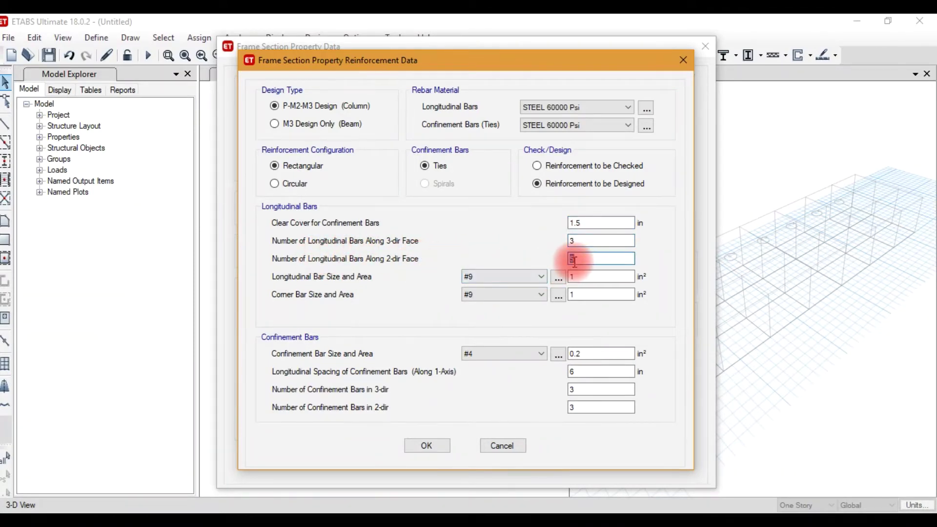
- Set both the longitudinal bar size and the corner bar size of the column to #8
{"action": "left_click", "coordinate": [542, 277]}
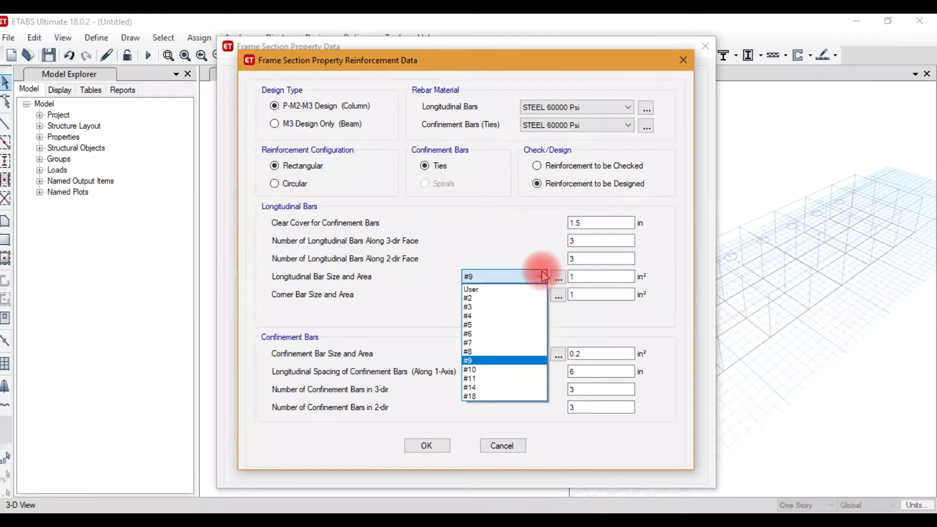
{"action": "left_click", "coordinate": [481, 352]}
{"action": "left_click", "coordinate": [506, 295]}
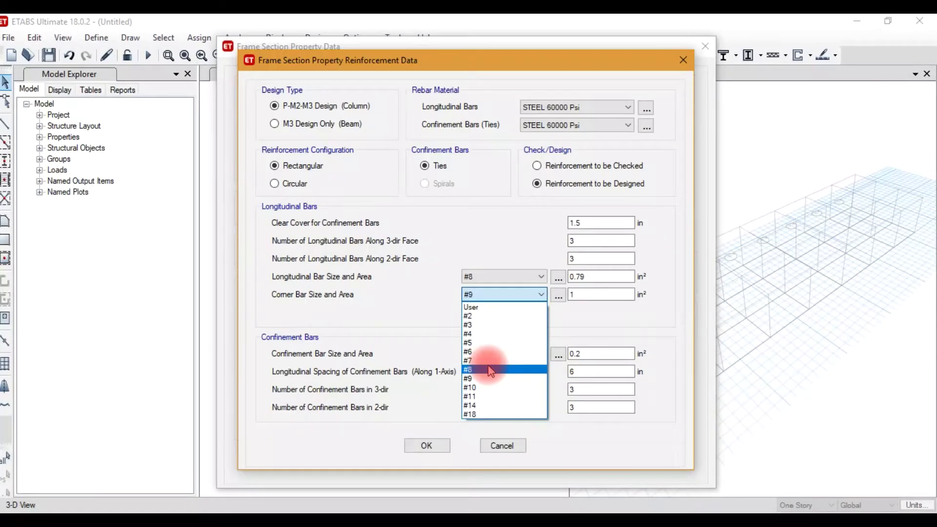
{"action": "left_click", "coordinate": [491, 370]}
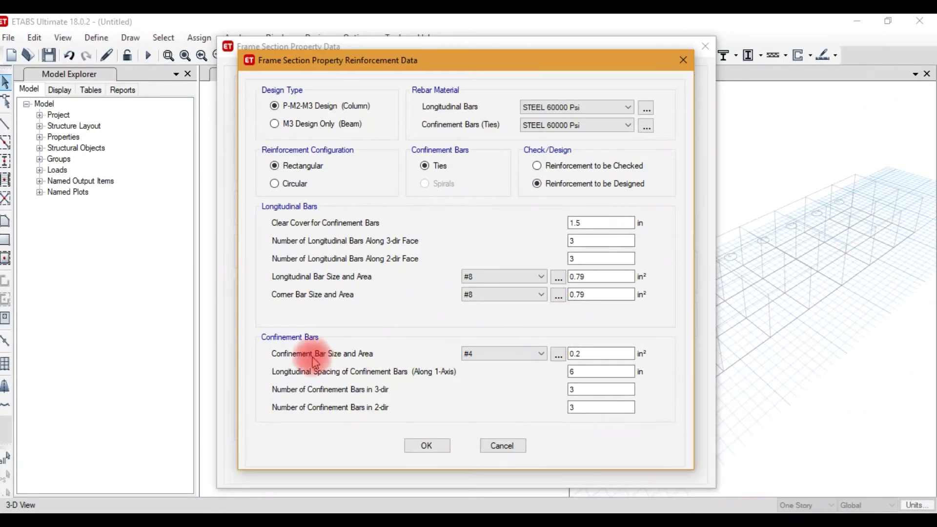
- Set the column's confinement bar size to #3 and accept the reinforcement data and the column section
{"action": "left_click", "coordinate": [472, 355]}
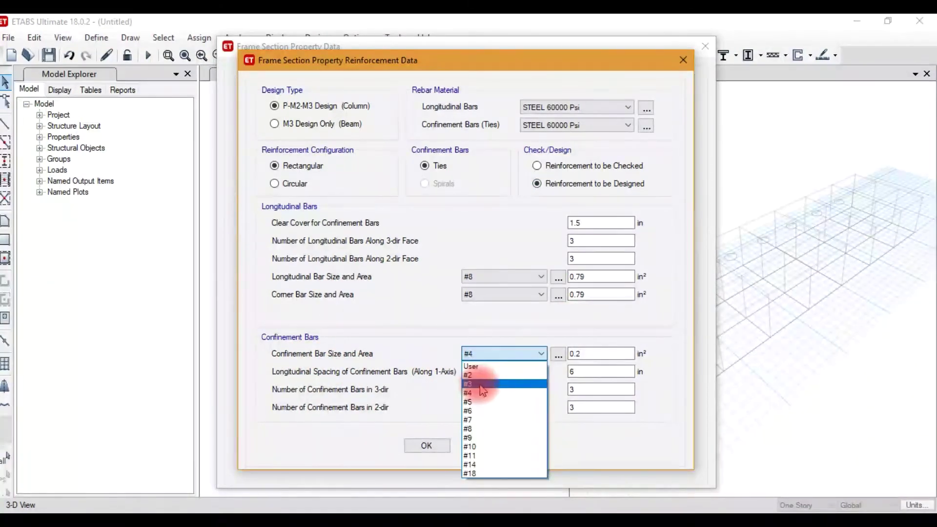
{"action": "left_click", "coordinate": [481, 385]}
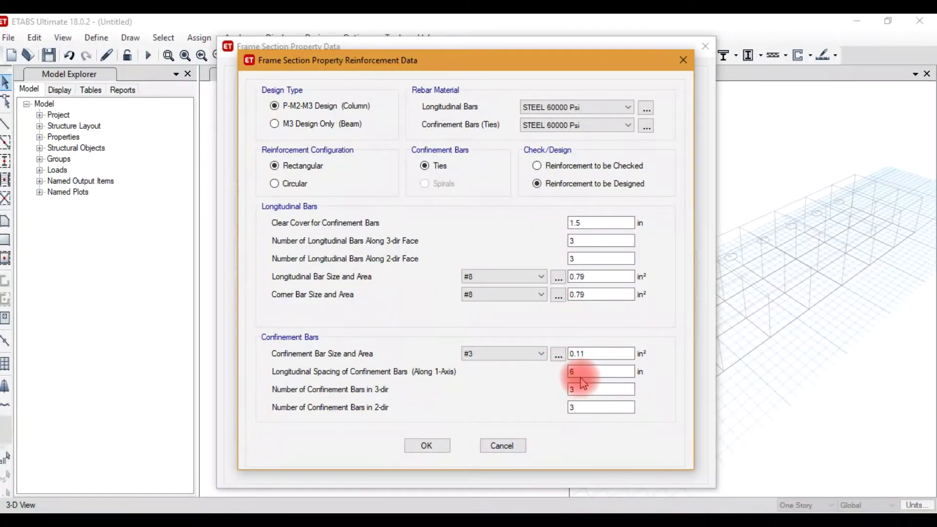
{"action": "double_click", "coordinate": [589, 372]}
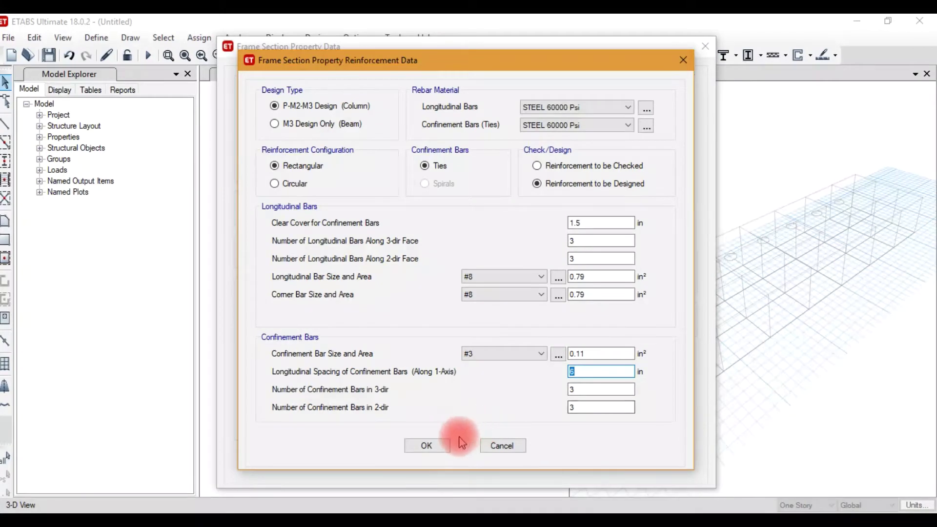
{"action": "left_click", "coordinate": [426, 445]}
{"action": "left_click", "coordinate": [625, 401]}
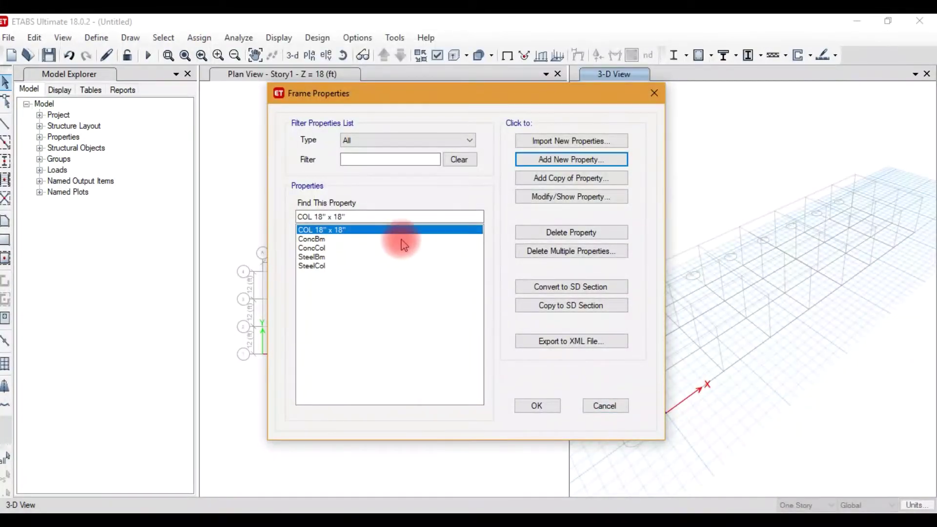
- Add a new concrete rectangular frame section named BEAM 18" x 12"
{"action": "left_click", "coordinate": [550, 159]}
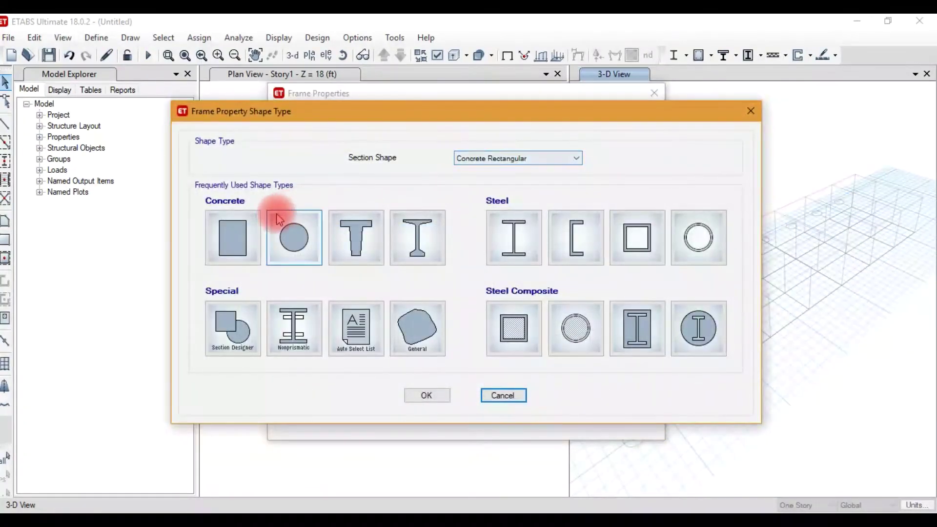
{"action": "left_click", "coordinate": [252, 233]}
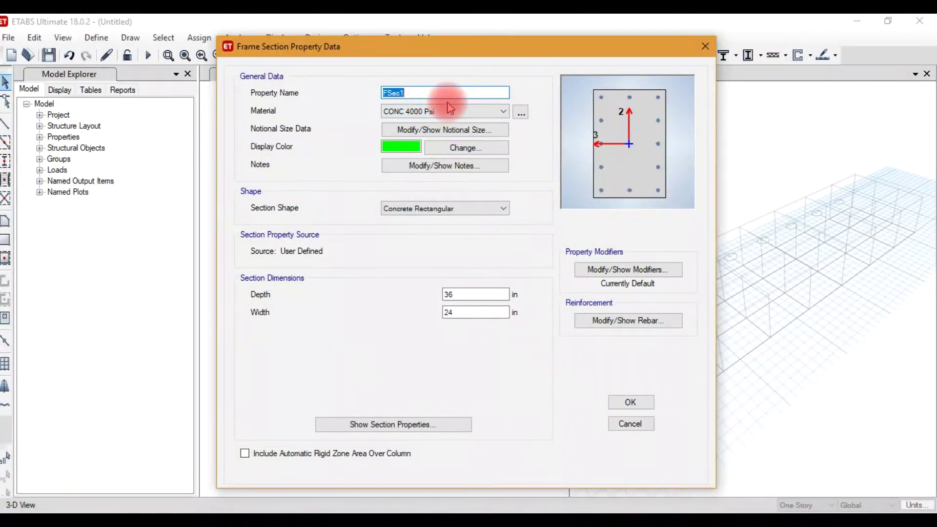
{"action": "type", "text": "BEAM"}
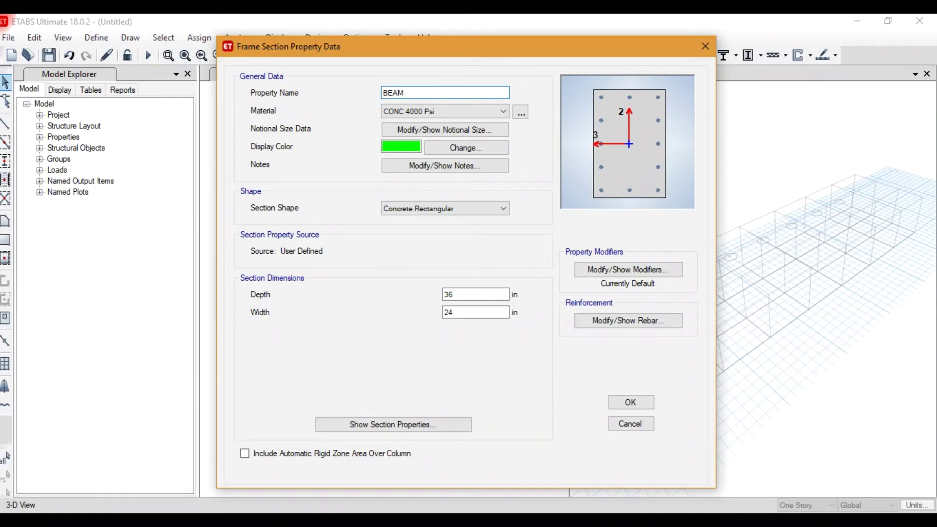
{"action": "type", "text": "18\" x 12\"\""}
- Set the beam section's depth to 18 in and its width to 12 in
{"action": "double_click", "coordinate": [477, 294]}
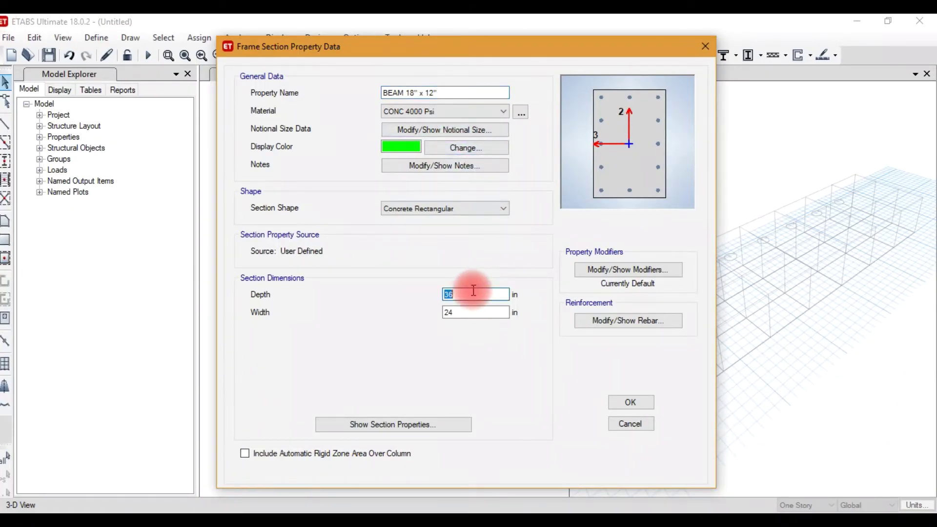
{"action": "type", "text": "18"}
{"action": "double_click", "coordinate": [461, 313]}
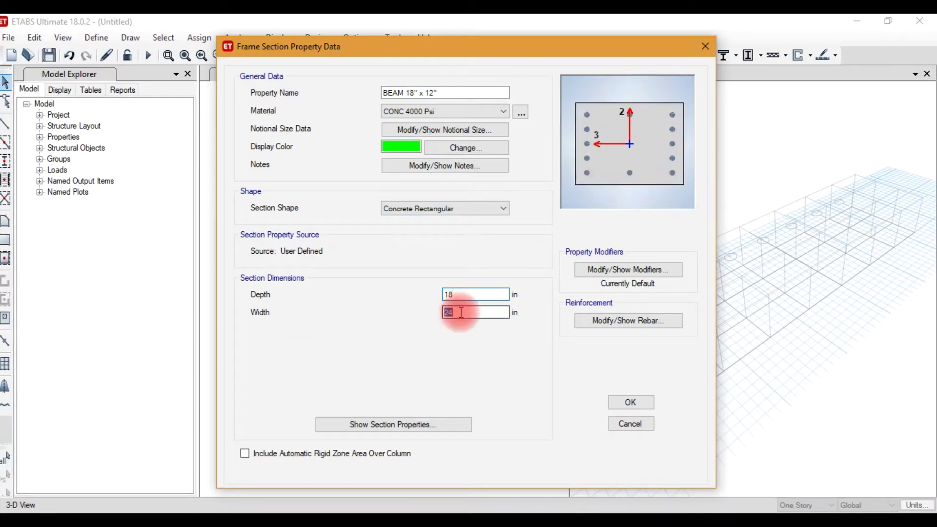
{"action": "type", "text": "12"}
{"action": "left_click", "coordinate": [450, 294]}
- Assign CONC 3000 Psi as the beam section's material and check its property modifiers
{"action": "left_click", "coordinate": [442, 117]}
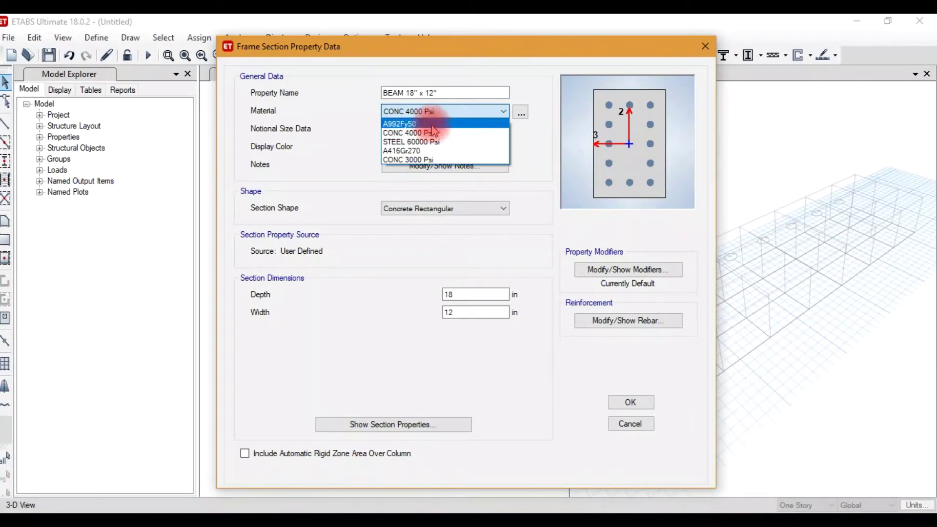
{"action": "left_click", "coordinate": [434, 164]}
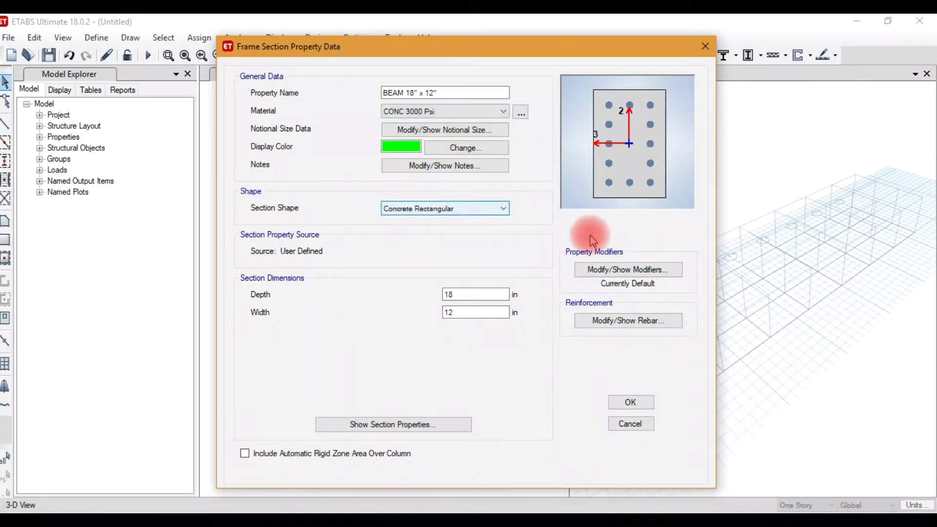
{"action": "left_click", "coordinate": [638, 274]}
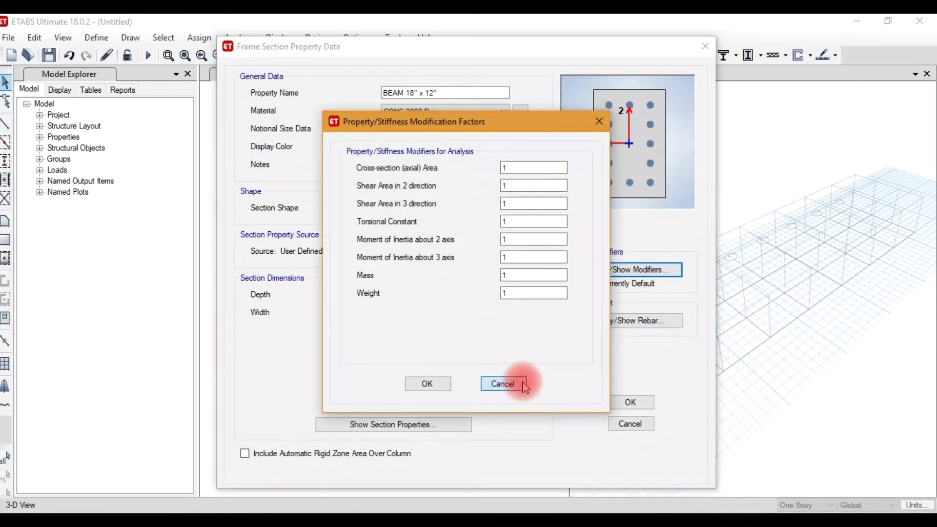
{"action": "left_click", "coordinate": [518, 381]}
- Set the beam's reinforcement design type to M3 Design Only (Beam), check its bar covers, and accept the frame section definitions
{"action": "left_click", "coordinate": [617, 330]}
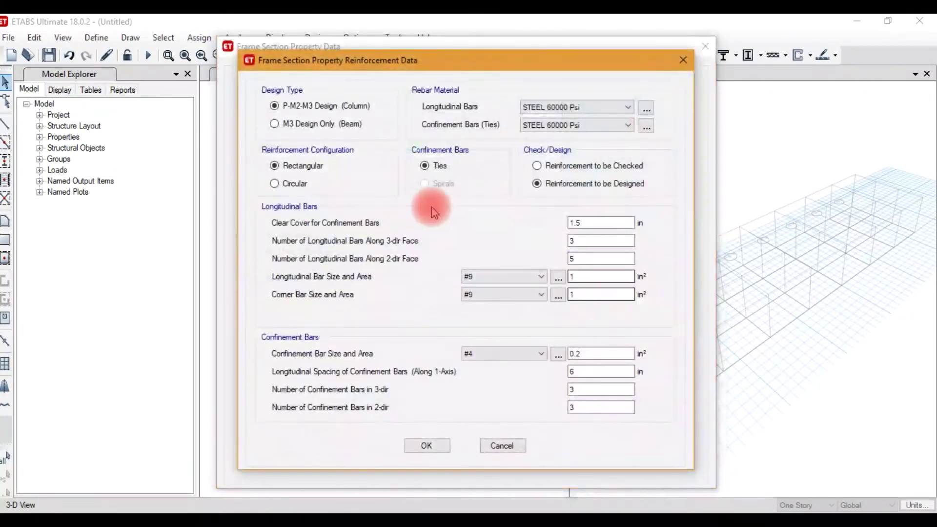
{"action": "left_click", "coordinate": [275, 124]}
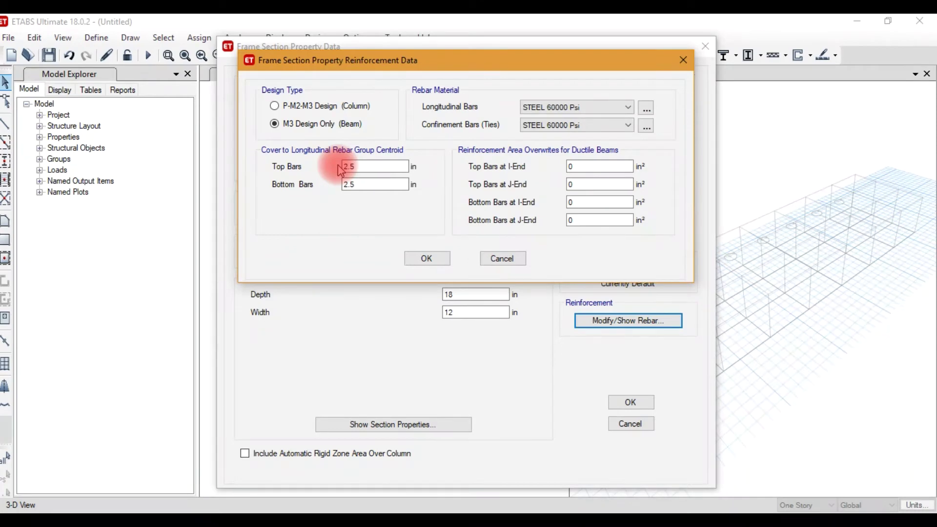
{"action": "double_click", "coordinate": [367, 184]}
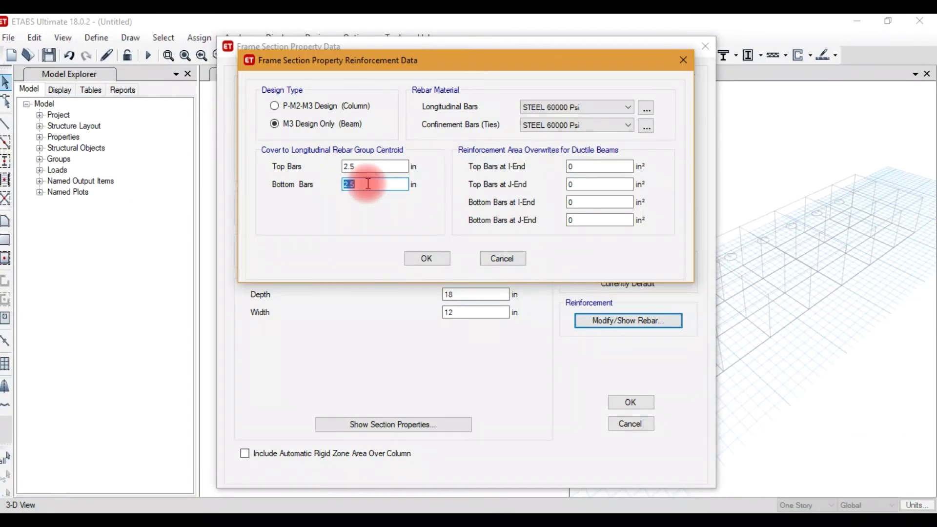
{"action": "left_click", "coordinate": [373, 166]}
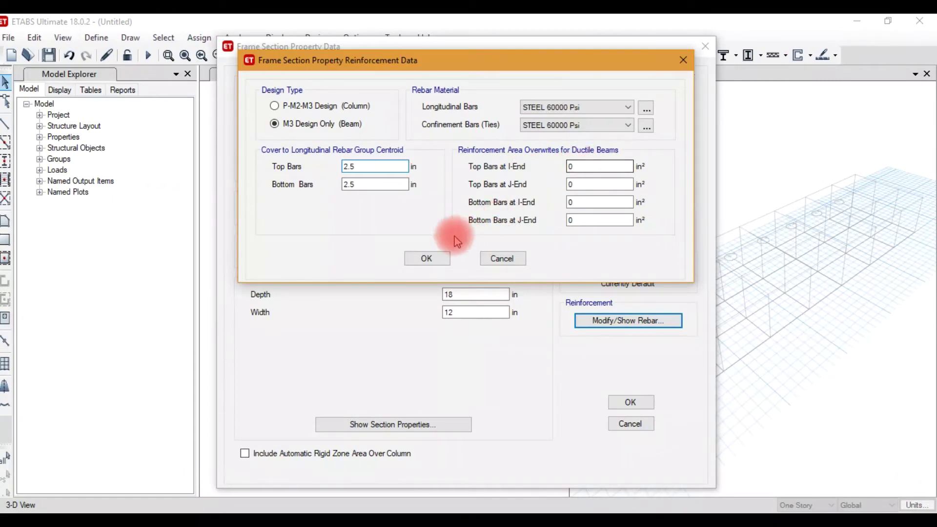
{"action": "left_click", "coordinate": [426, 259]}
{"action": "left_click", "coordinate": [628, 404]}
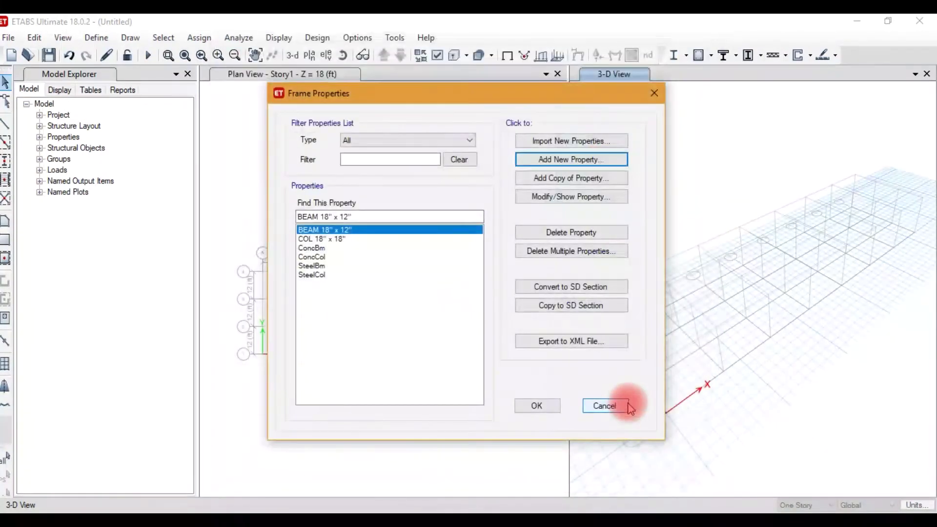
{"action": "left_click", "coordinate": [554, 410]}
- Modify the existing Slab1 slab property and rename it SLAB 6 in
{"action": "left_click", "coordinate": [96, 37]}
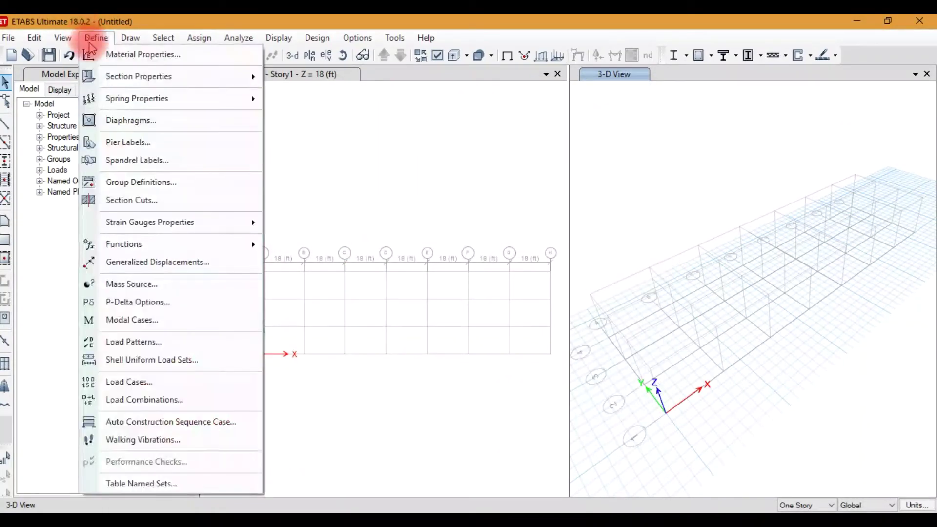
{"action": "mouse_move", "coordinate": [175, 77]}
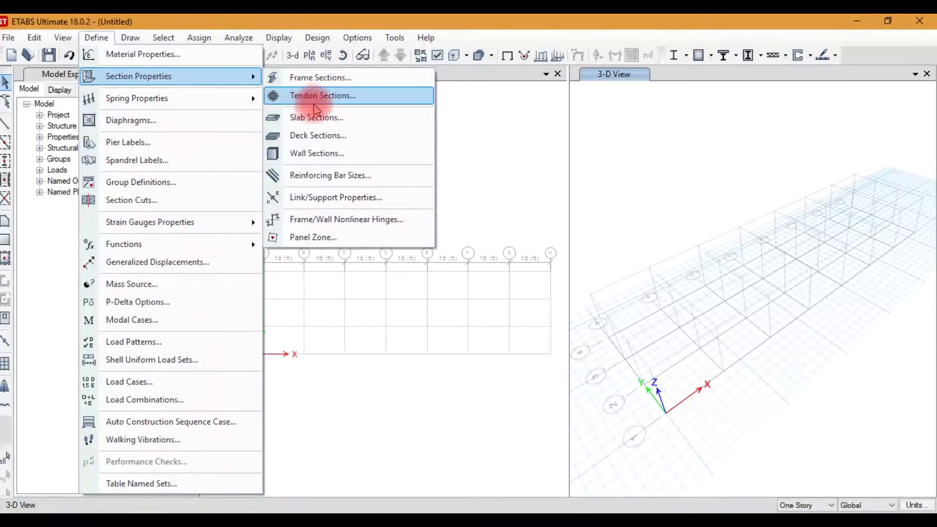
{"action": "left_click", "coordinate": [323, 118]}
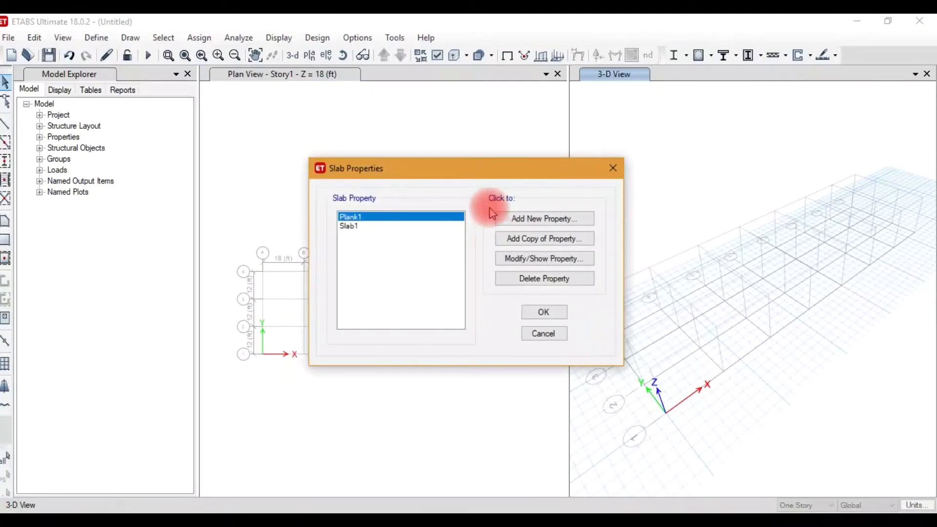
{"action": "left_click", "coordinate": [445, 227]}
{"action": "left_click", "coordinate": [539, 259]}
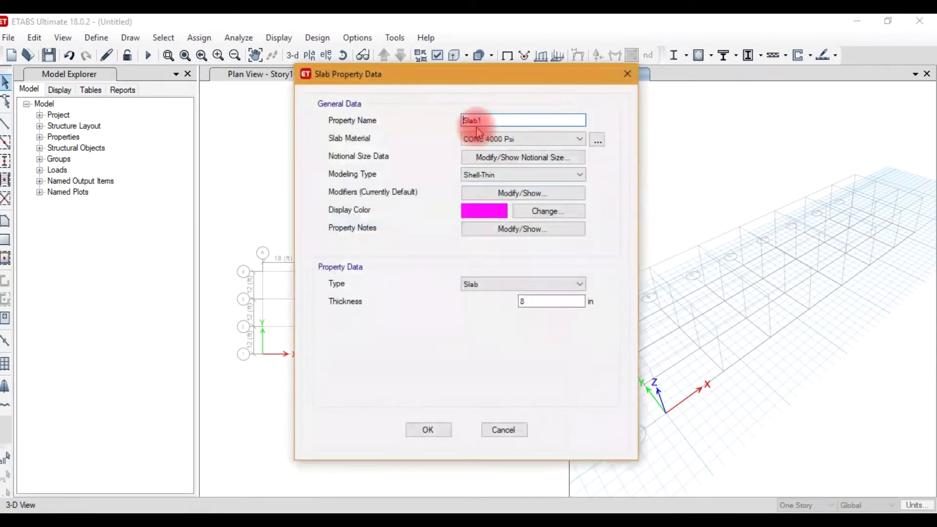
{"action": "left_click_drag", "start_coordinate": [495, 120], "coordinate": [460, 117]}
{"action": "type", "text": "SLAB 6 in"}
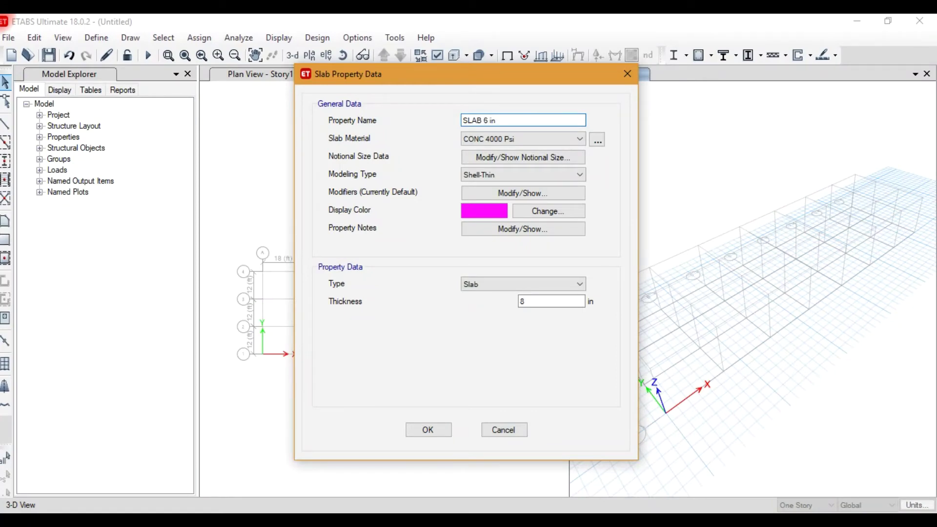
- Assign CONC 3000 Psi as the slab's material and keep its modeling type as Shell-Thin
{"action": "left_click", "coordinate": [484, 139]}
{"action": "left_click", "coordinate": [488, 187]}
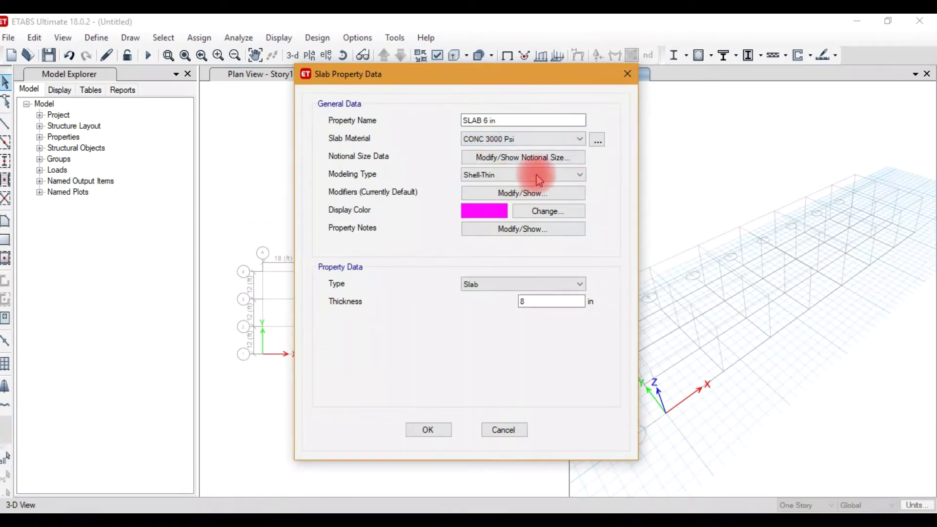
{"action": "left_click", "coordinate": [500, 176]}
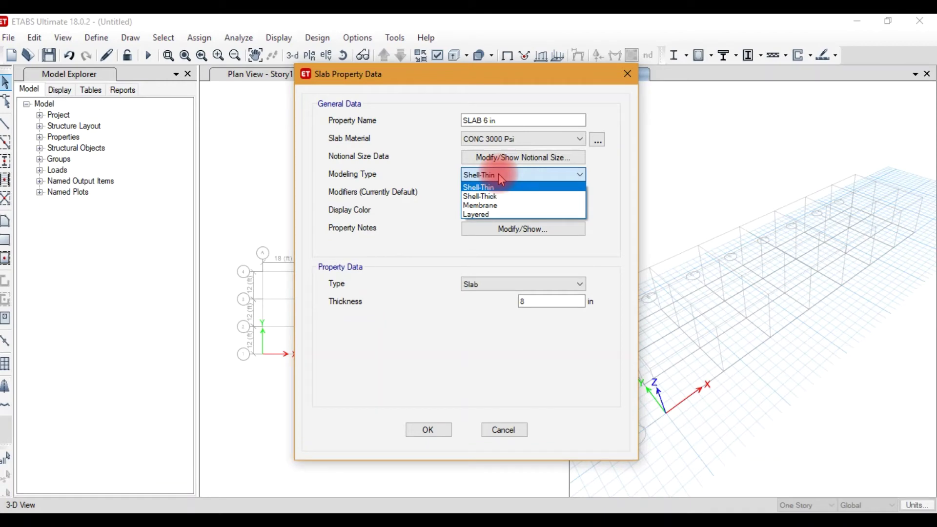
{"action": "left_click", "coordinate": [499, 177]}
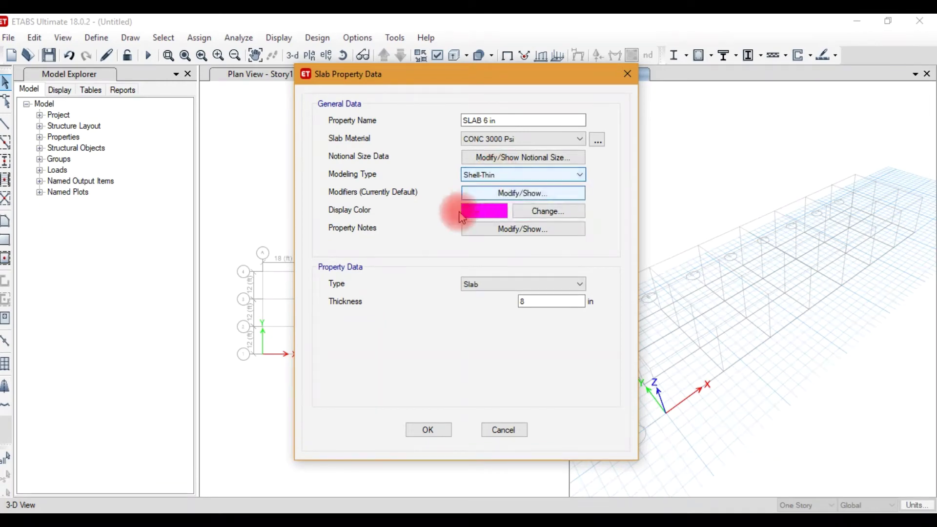
- Set the slab's thickness to 6 in and accept the slab property definitions
{"action": "double_click", "coordinate": [537, 301]}
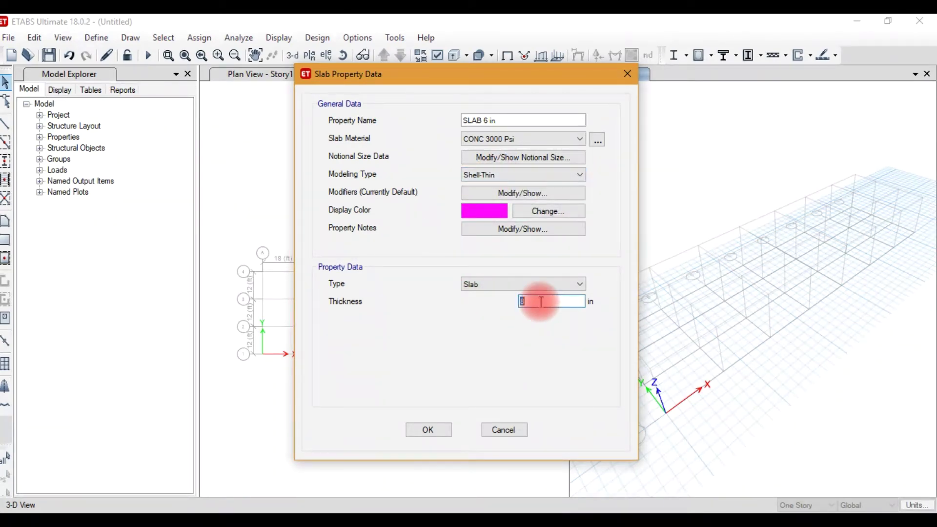
{"action": "type", "text": "6"}
{"action": "left_click", "coordinate": [429, 436]}
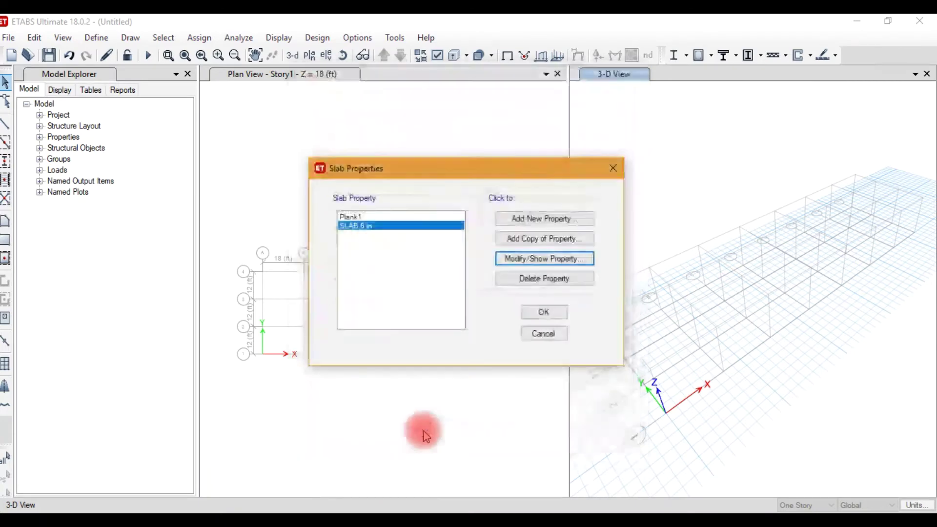
{"action": "left_click", "coordinate": [523, 317]}
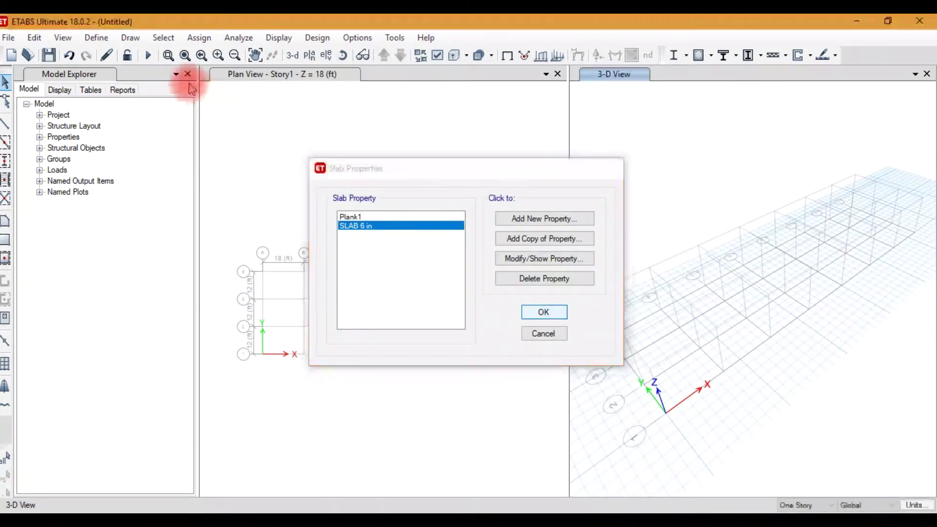
- Modify the existing Wall1 wall property and rename it SHEAR WALL
{"action": "left_click", "coordinate": [97, 37]}
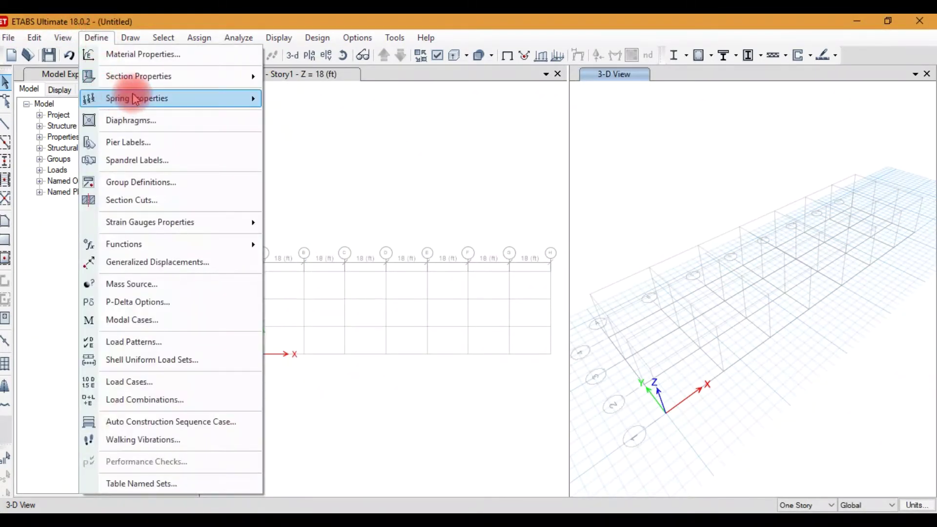
{"action": "mouse_move", "coordinate": [186, 76]}
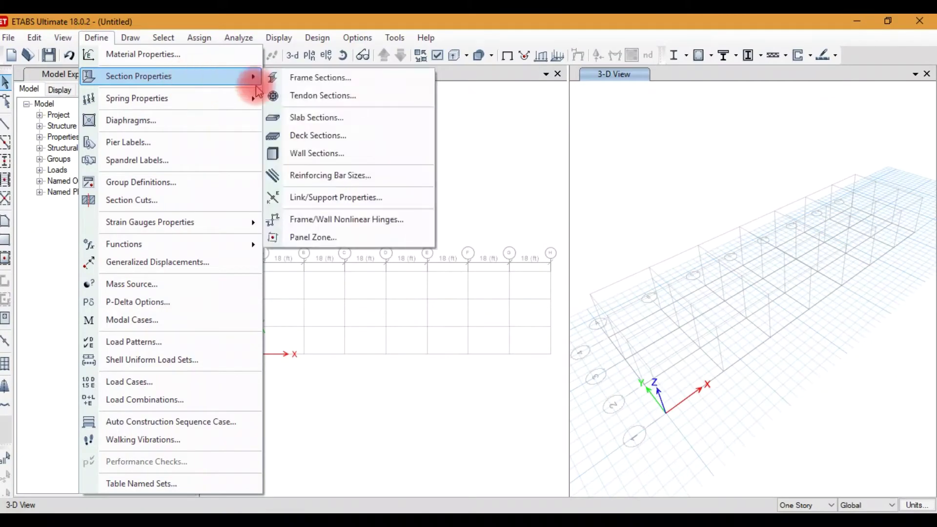
{"action": "left_click", "coordinate": [319, 153]}
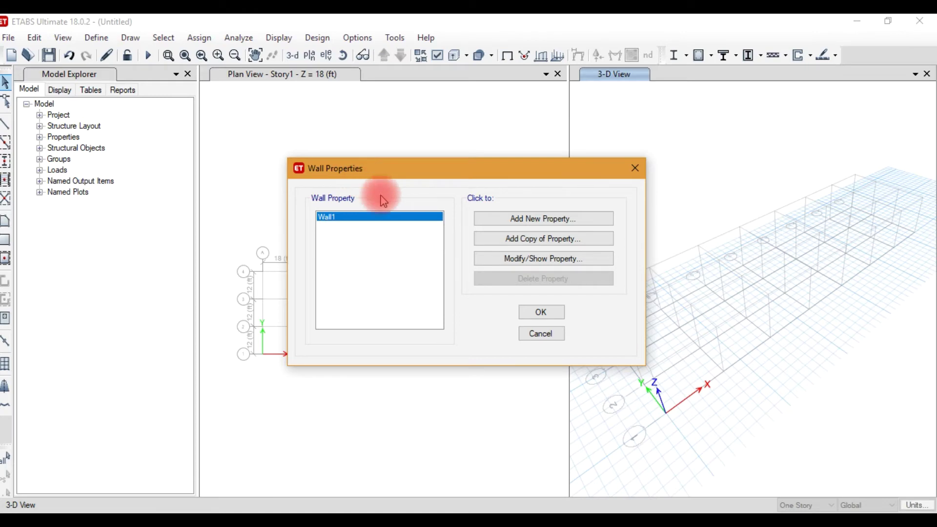
{"action": "left_click", "coordinate": [522, 258]}
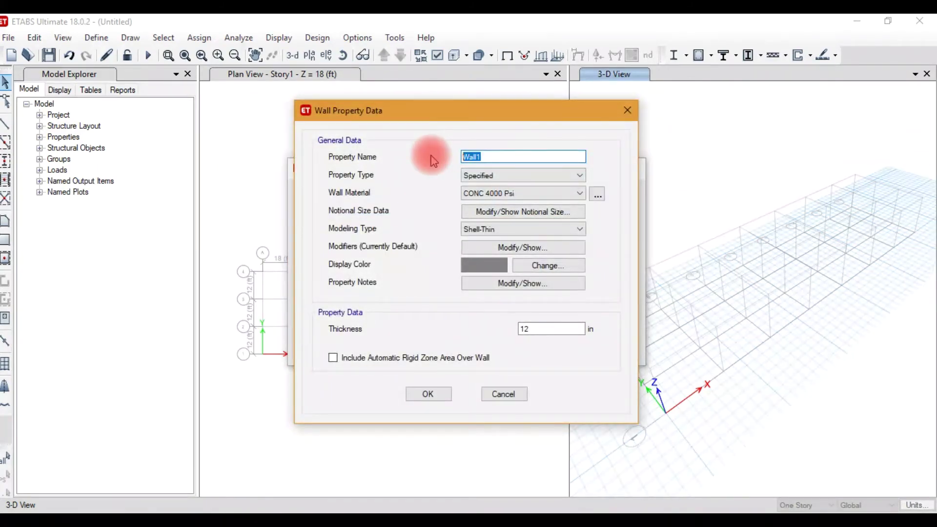
{"action": "type", "text": "SHE"}
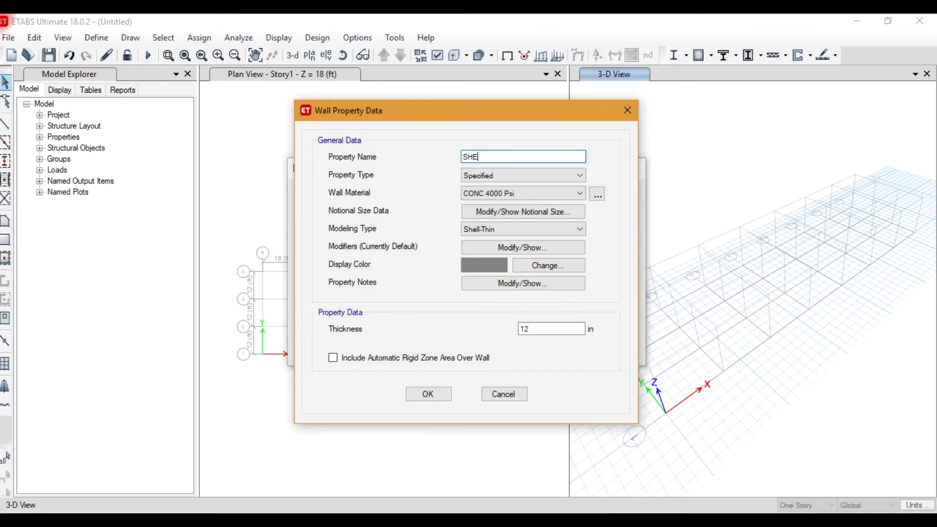
{"action": "type", "text": "AR D"}
{"action": "type", "text": "WALL"}
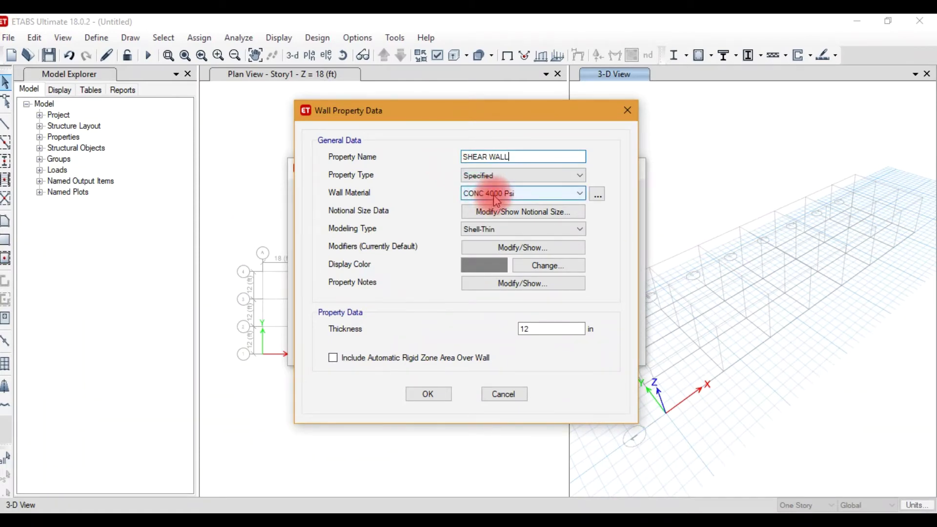
- Keep the wall's Shell-Thin modeling type and 12 in thickness, and accept the wall property definitions
{"action": "left_click", "coordinate": [493, 229]}
{"action": "left_click", "coordinate": [527, 329]}
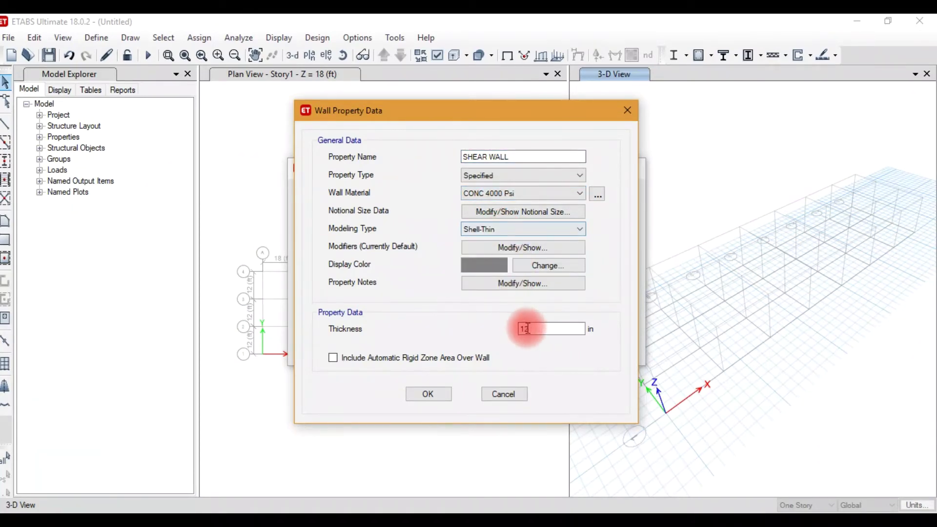
{"action": "left_click", "coordinate": [429, 396]}
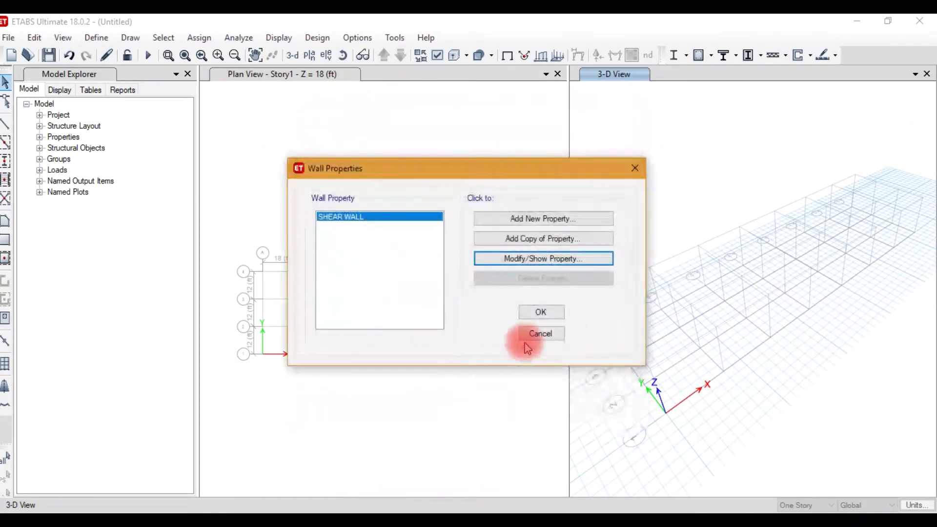
{"action": "left_click", "coordinate": [541, 312]}
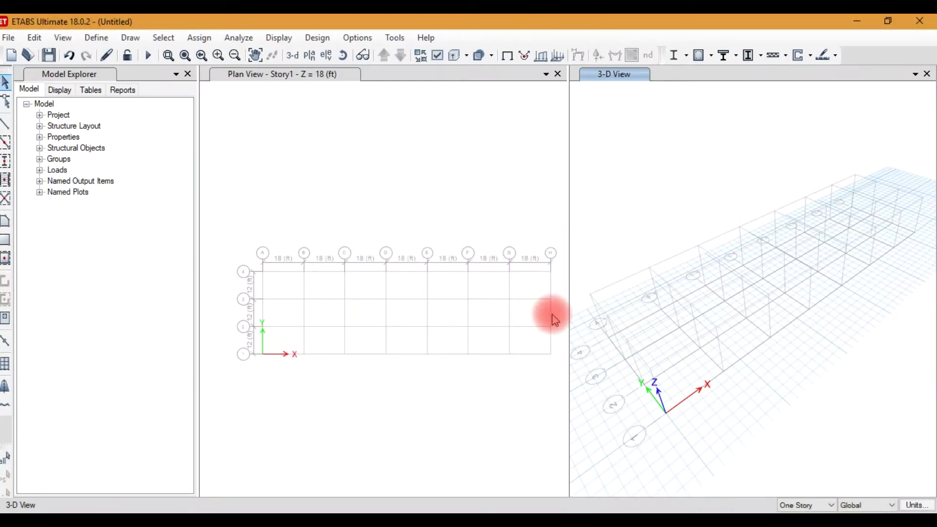
{"action": "left_click", "coordinate": [481, 155]}
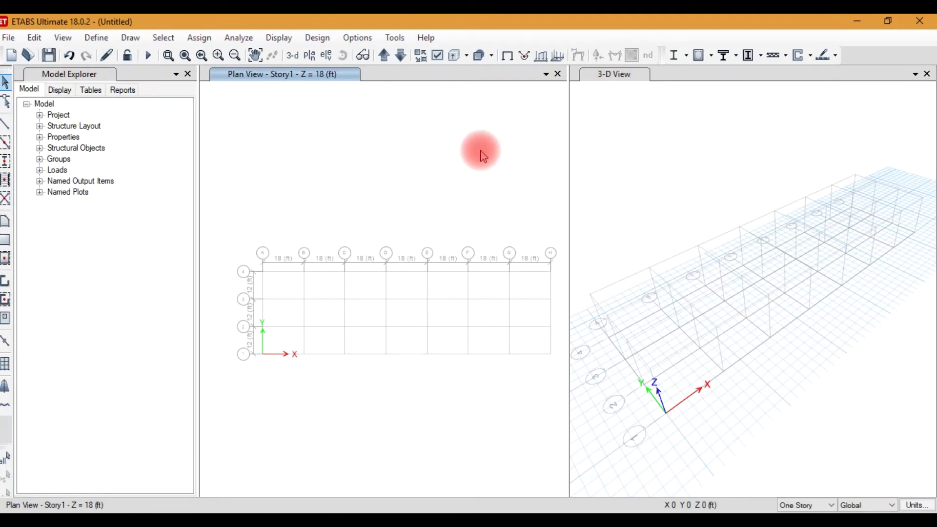
{"action": "left_click", "coordinate": [384, 57]}
{"action": "left_click", "coordinate": [385, 58]}
{"action": "left_click", "coordinate": [311, 57]}
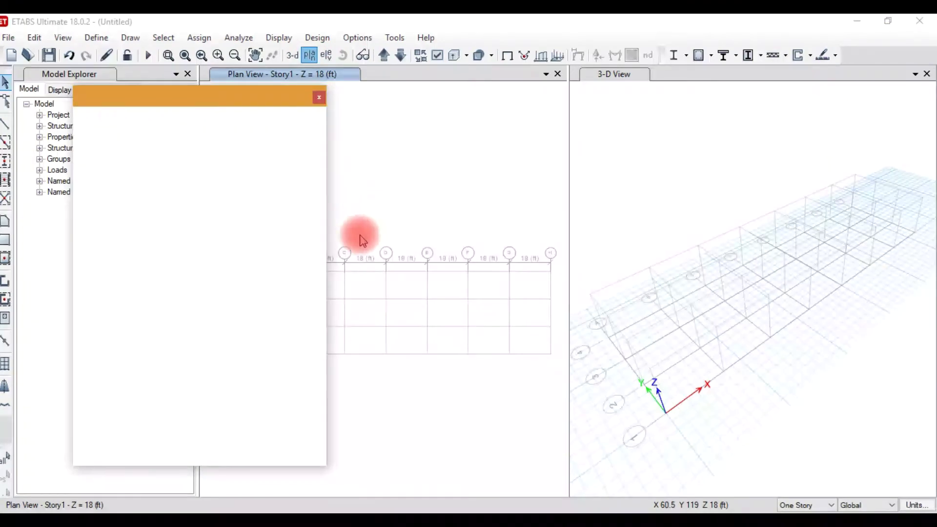
{"action": "left_click", "coordinate": [404, 432]}
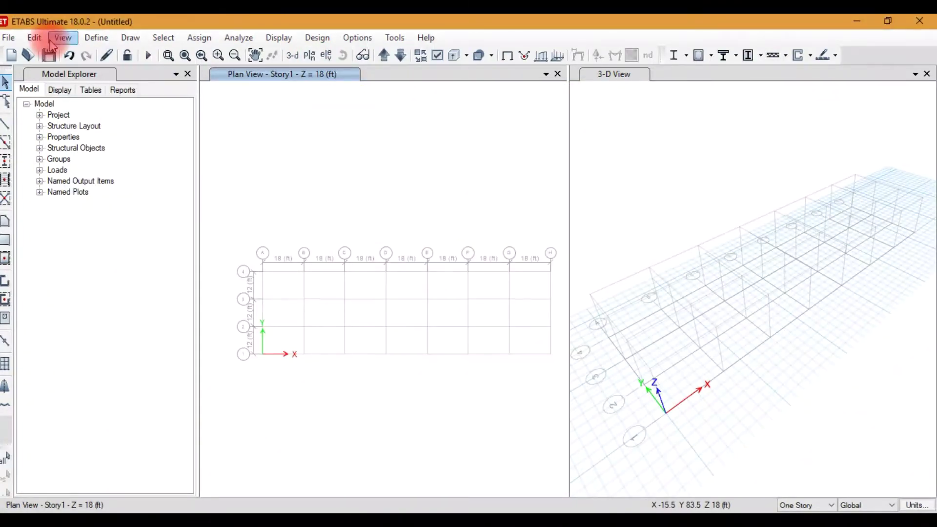
{"action": "left_click", "coordinate": [131, 39]}
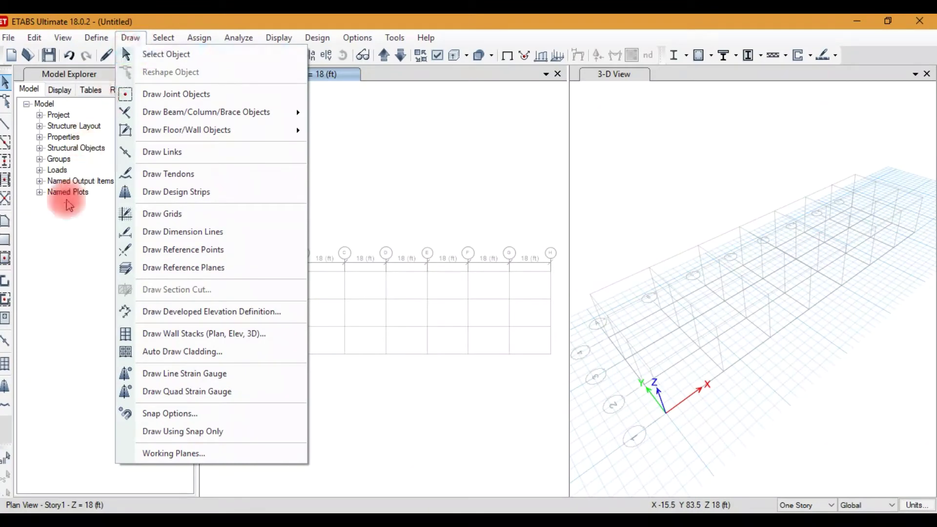
{"action": "left_click", "coordinate": [45, 241]}
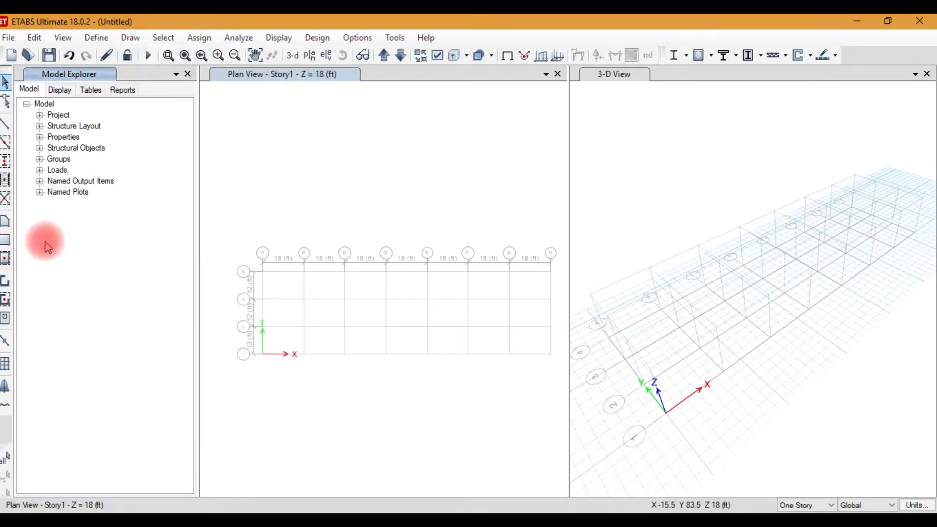
- Start drawing columns at grid points and choose COL 18" x 18" as their section
{"action": "left_click", "coordinate": [7, 162]}
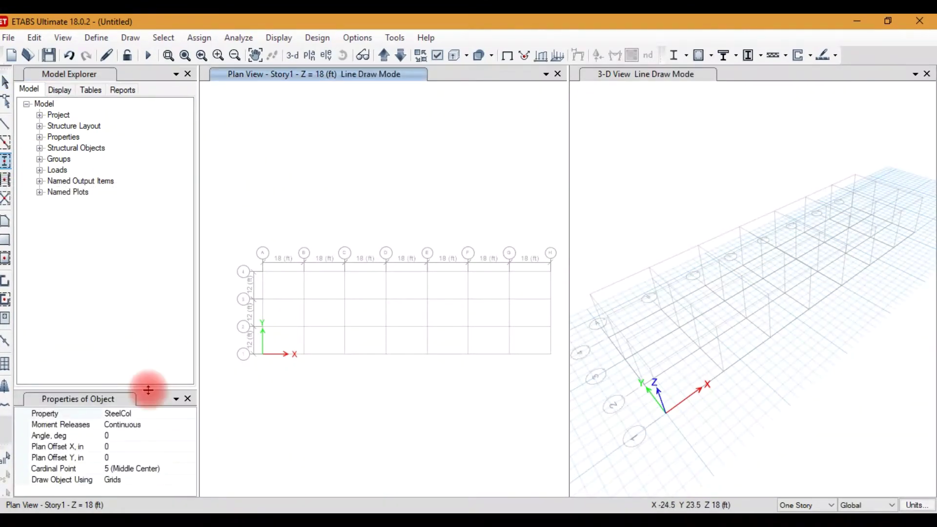
{"action": "left_click", "coordinate": [146, 416]}
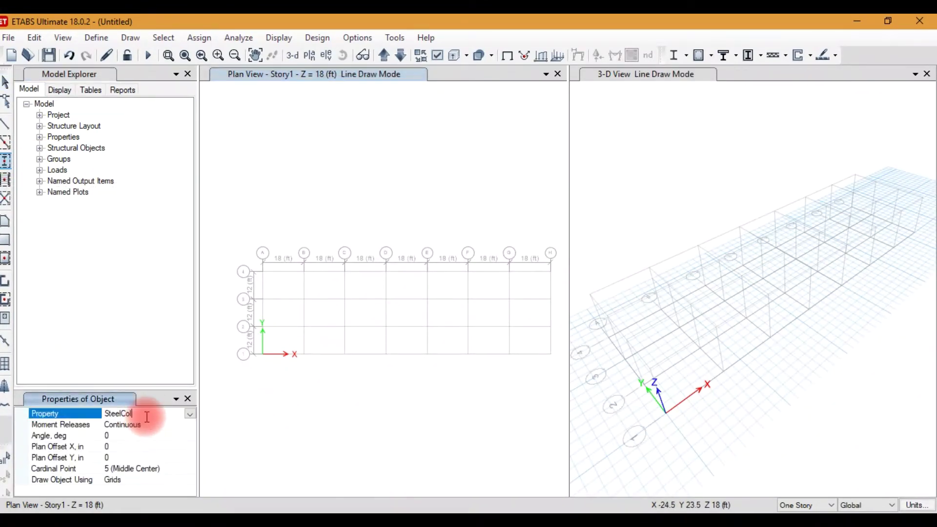
{"action": "left_click", "coordinate": [189, 414]}
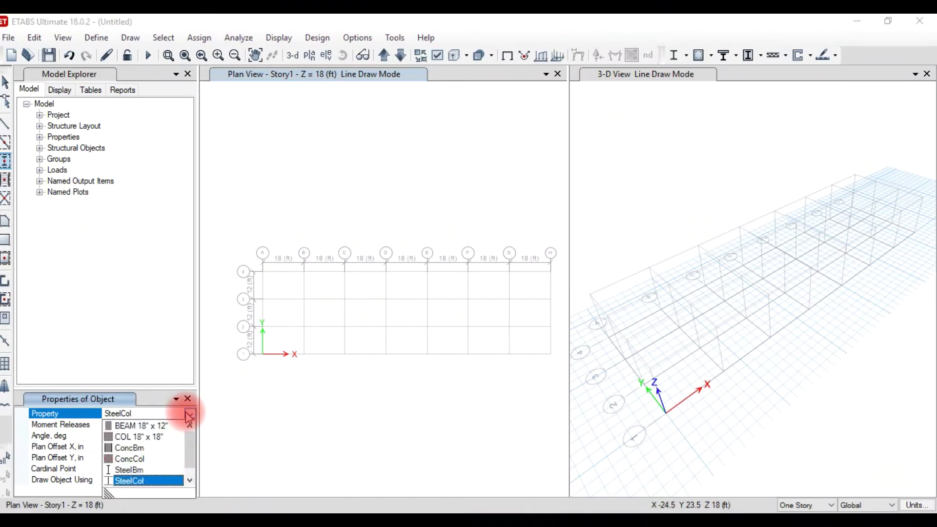
{"action": "left_click", "coordinate": [148, 444]}
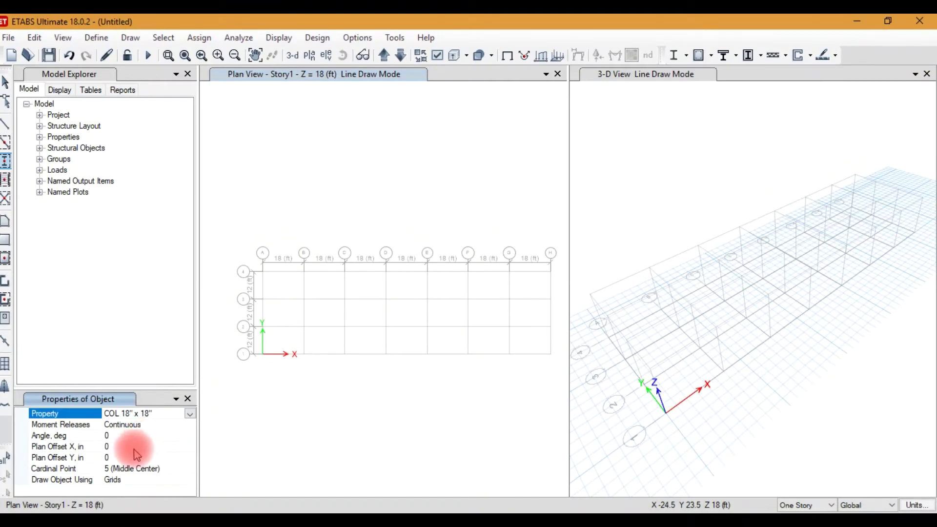
- Keep the columns' moment releases Continuous and their cardinal point at 5 (Middle Center)
{"action": "left_click", "coordinate": [164, 436]}
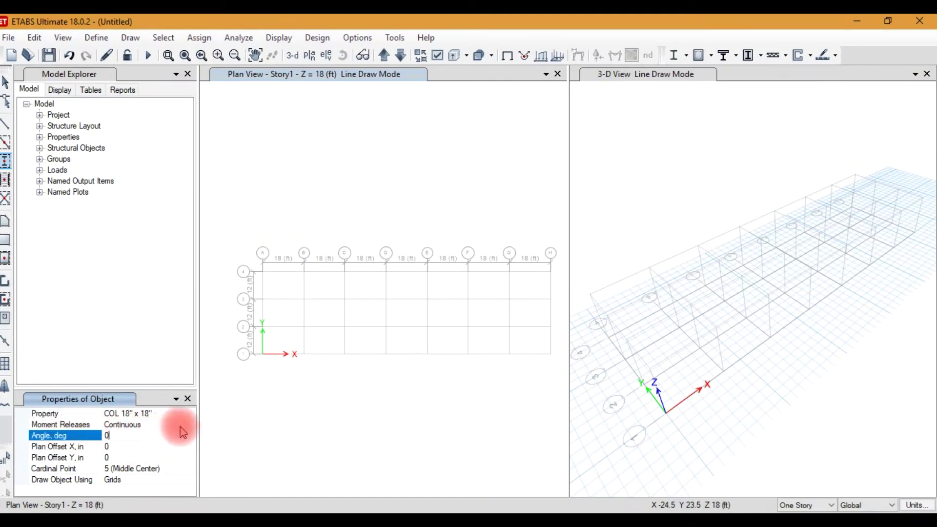
{"action": "left_click", "coordinate": [187, 424]}
{"action": "left_click", "coordinate": [191, 426]}
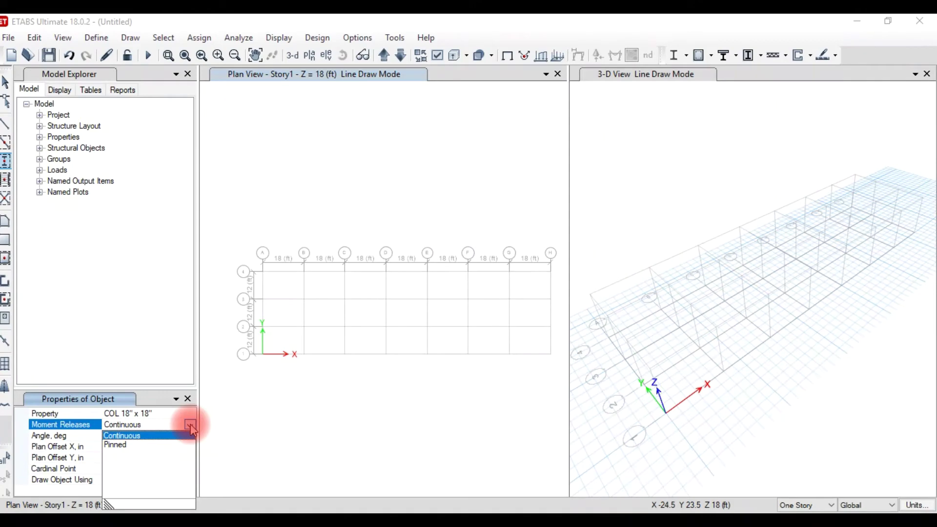
{"action": "left_click", "coordinate": [191, 428]}
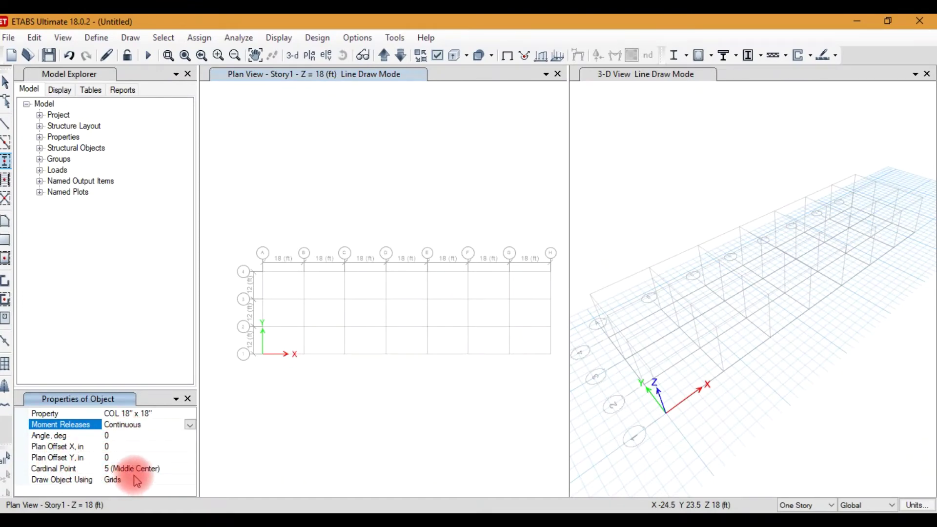
{"action": "left_click", "coordinate": [188, 473]}
{"action": "left_click", "coordinate": [190, 469]}
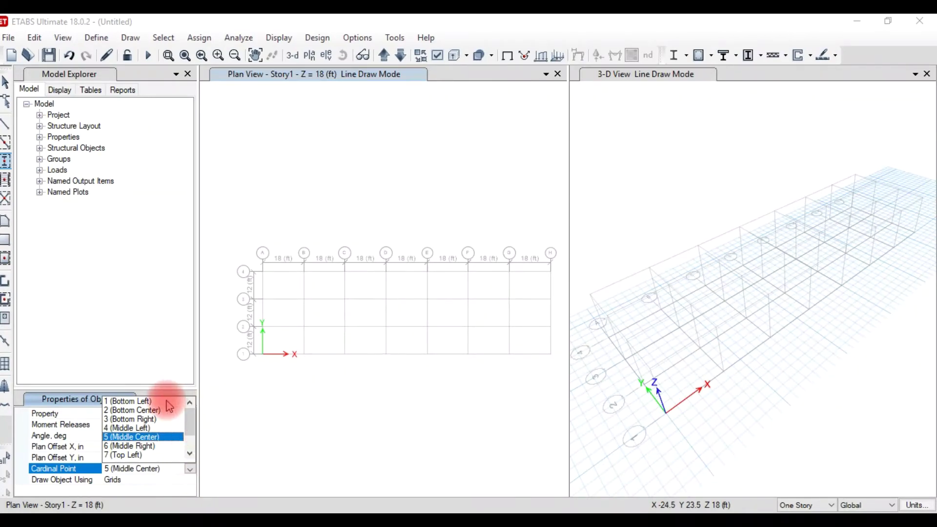
{"action": "left_click", "coordinate": [129, 438]}
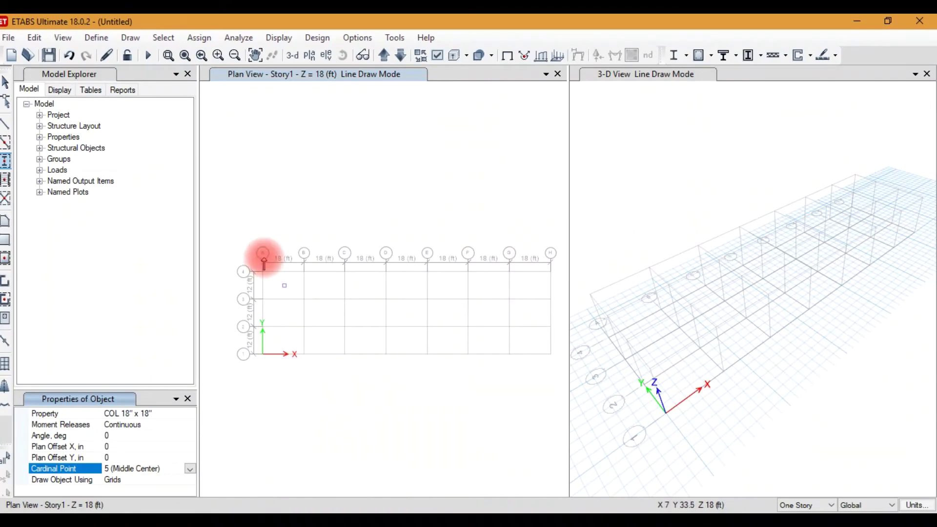
- Draw columns at all grid intersections from A to H and 1 to 4 in the Story1 plan
{"action": "left_click", "coordinate": [243, 235]}
{"action": "mouse_move", "coordinate": [242, 226]}
{"action": "left_mouse_down"}
{"action": "mouse_move", "coordinate": [383, 360]}
{"action": "mouse_move", "coordinate": [565, 391]}
{"action": "left_mouse_up"}
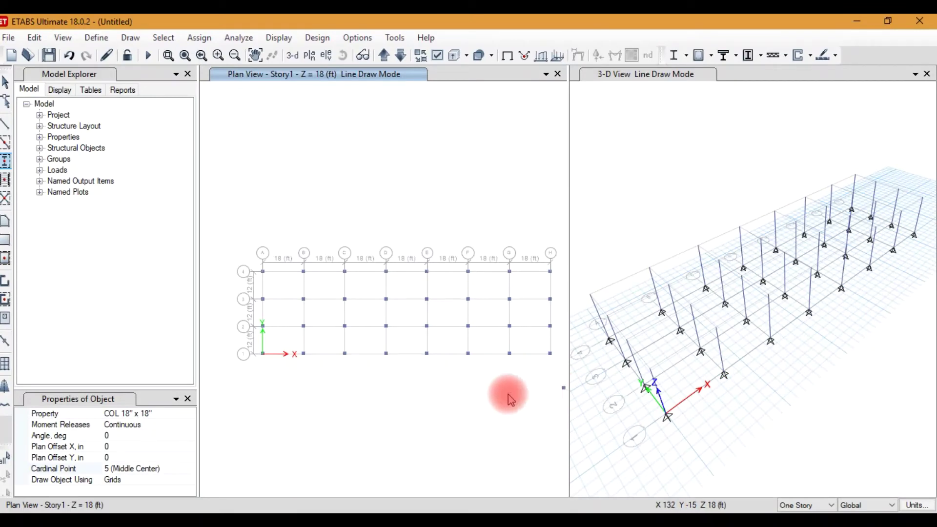
{"action": "key", "text": "Escape"}
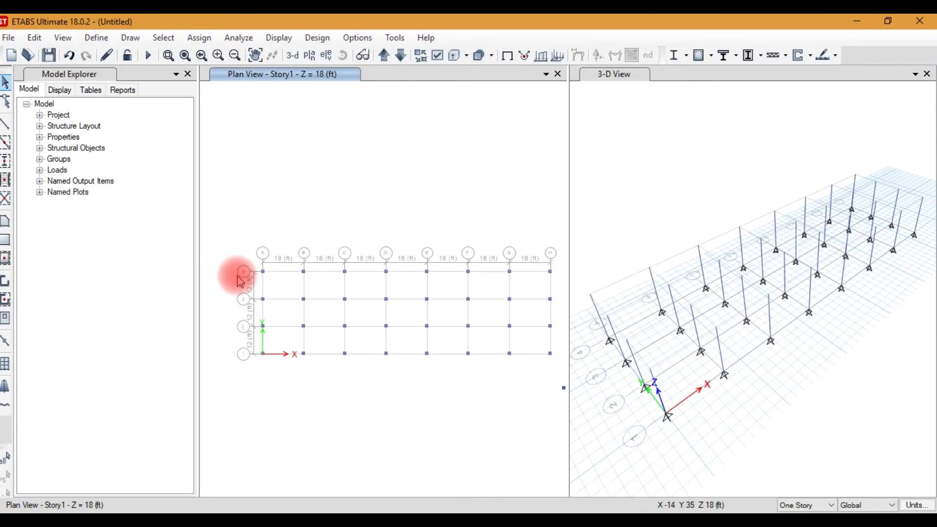
- Examine the drawn columns and their base supports in the plan and 3-D views
{"action": "scroll", "coordinate": [245, 273], "scroll_direction": "up", "scroll_amount": 3}
{"action": "scroll", "coordinate": [249, 296], "scroll_direction": "down", "scroll_amount": 5}
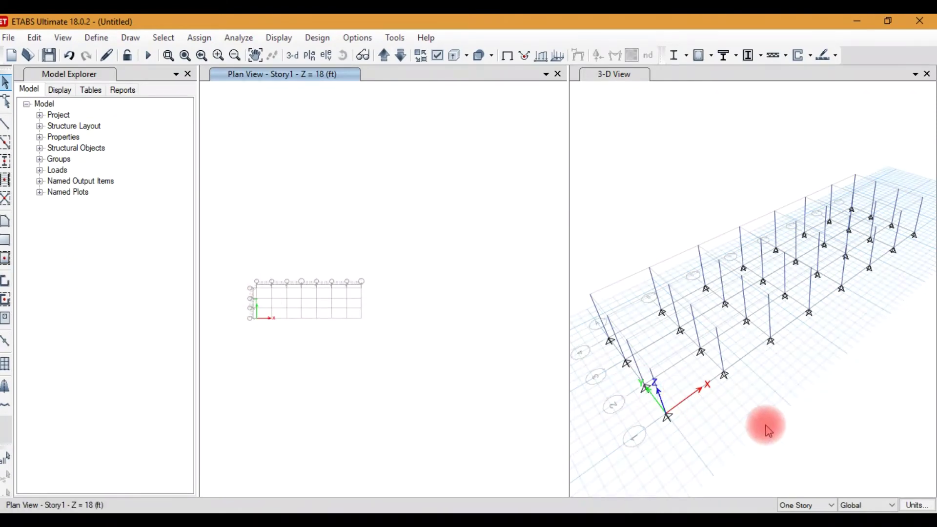
{"action": "left_click", "coordinate": [686, 439]}
{"action": "scroll", "coordinate": [687, 431], "scroll_direction": "up", "scroll_amount": 3}
{"action": "scroll", "coordinate": [703, 381], "scroll_direction": "down", "scroll_amount": 3}
{"action": "scroll", "coordinate": [728, 312], "scroll_direction": "down", "scroll_amount": 3}
{"action": "scroll", "coordinate": [715, 318], "scroll_direction": "up", "scroll_amount": 4}
{"action": "scroll", "coordinate": [716, 318], "scroll_direction": "up", "scroll_amount": 2}
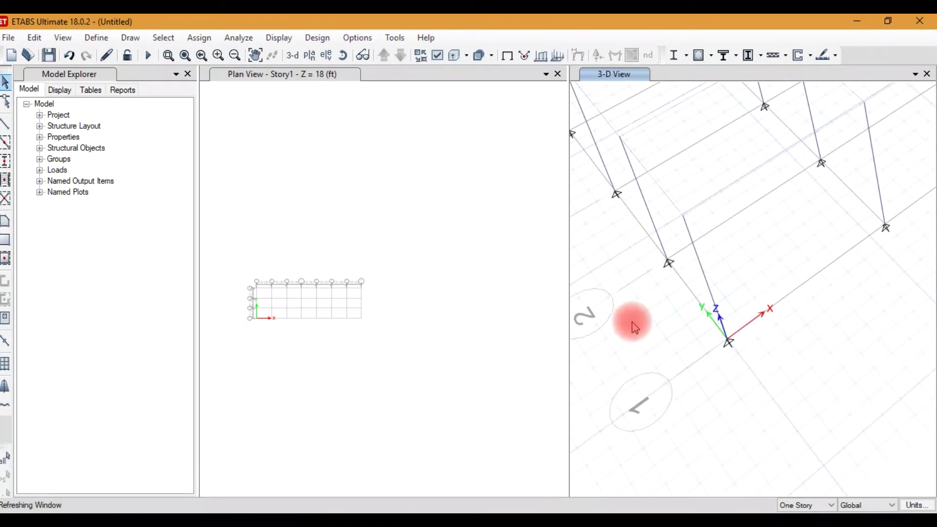
{"action": "left_click", "coordinate": [372, 259]}
{"action": "scroll", "coordinate": [262, 320], "scroll_direction": "up", "scroll_amount": 4}
{"action": "scroll", "coordinate": [262, 320], "scroll_direction": "down", "scroll_amount": 4}
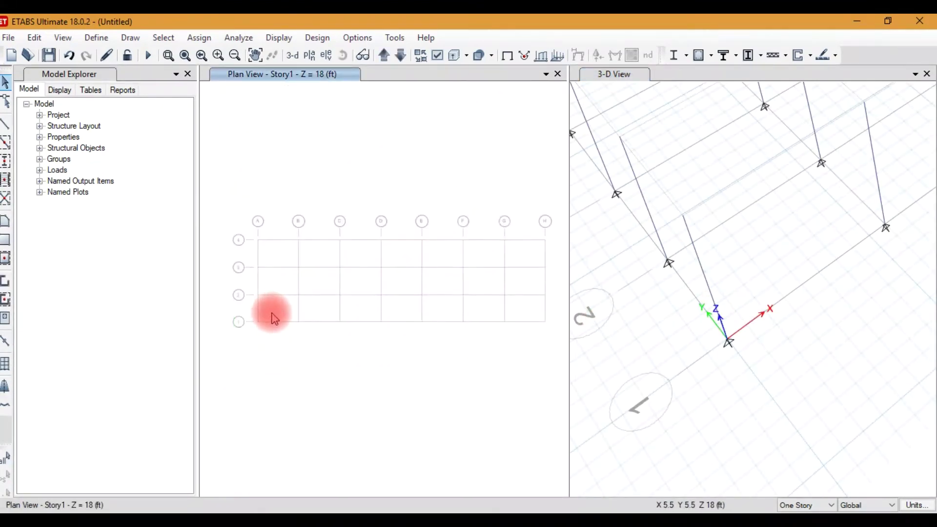
- Select all column base joints in the Base plan and assign fixed restraints to them
{"action": "left_click", "coordinate": [401, 55]}
{"action": "left_click_drag", "start_coordinate": [231, 199], "coordinate": [559, 367]}
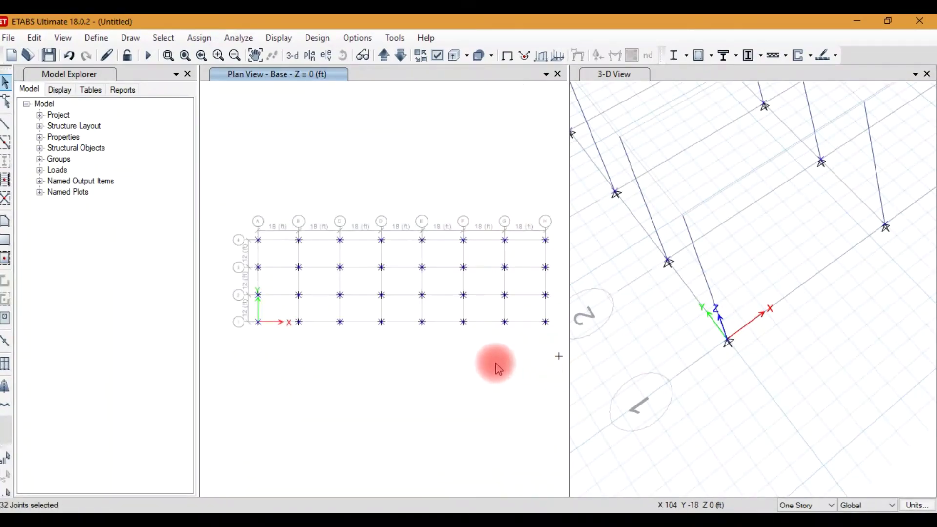
{"action": "left_click", "coordinate": [131, 39]}
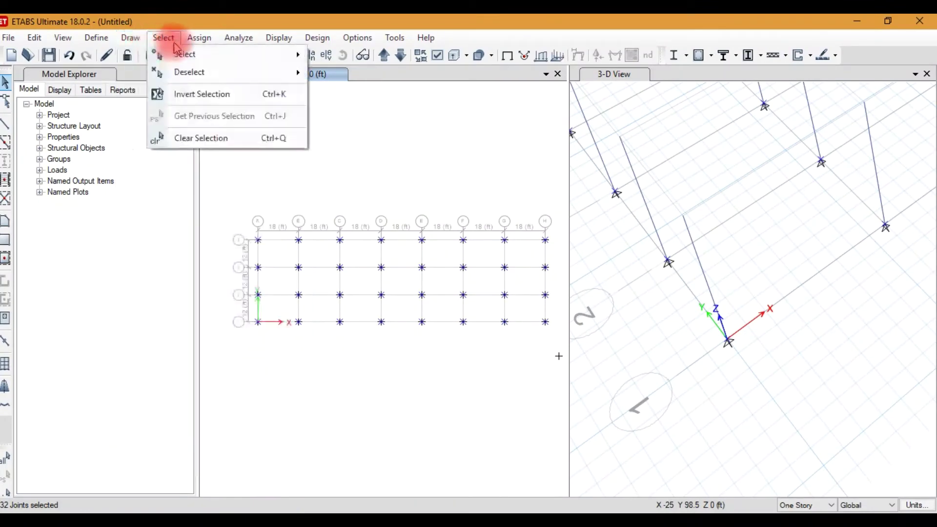
{"action": "mouse_move", "coordinate": [200, 45]}
{"action": "mouse_move", "coordinate": [320, 54]}
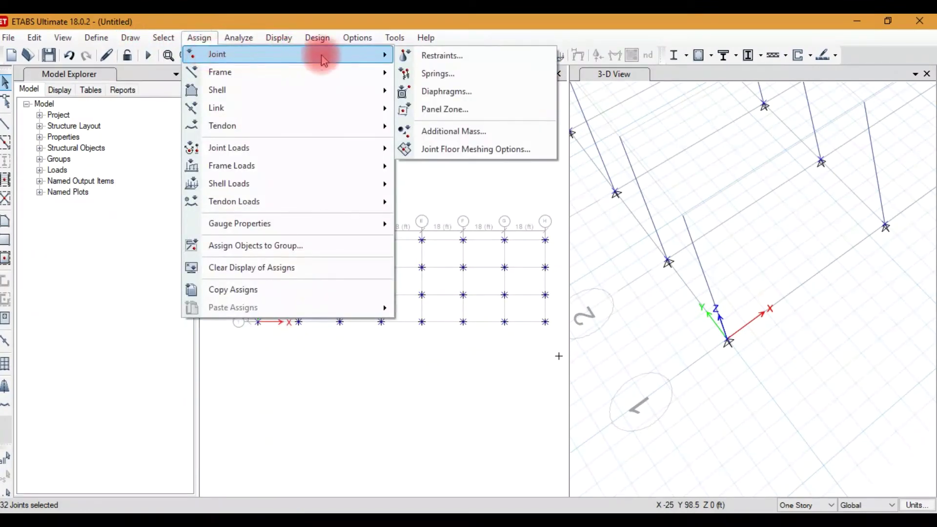
{"action": "left_click", "coordinate": [412, 55]}
{"action": "left_click", "coordinate": [415, 312]}
{"action": "left_click", "coordinate": [416, 347]}
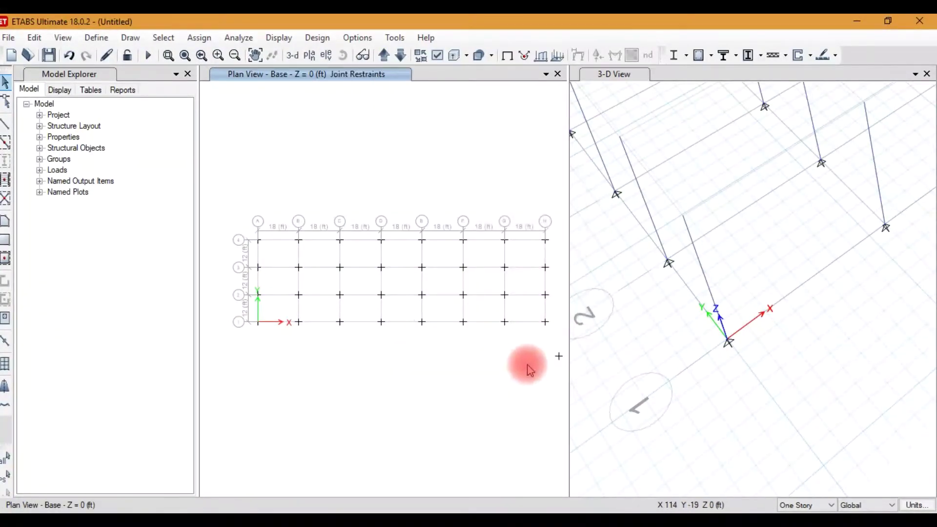
- Delete the stray column standing outside the grid near intersection H-1
{"action": "left_click", "coordinate": [559, 360]}
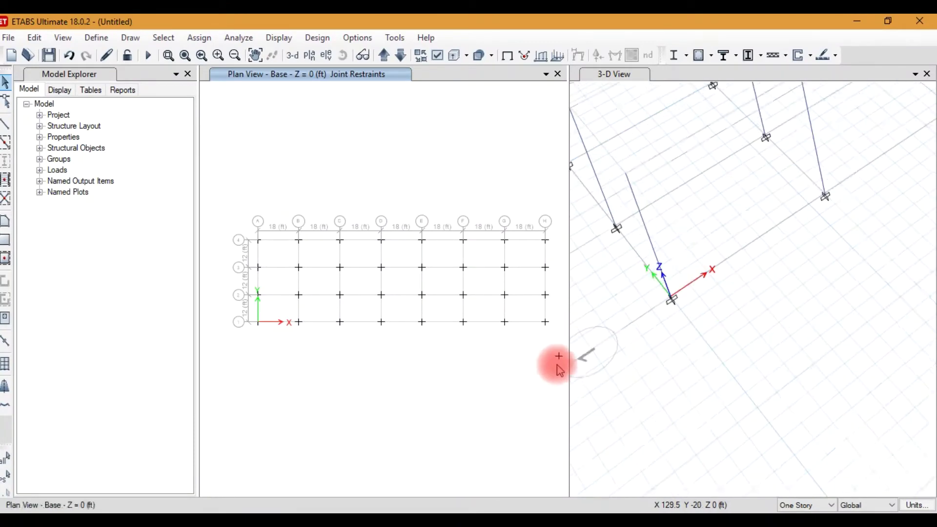
{"action": "left_click", "coordinate": [558, 357]}
{"action": "left_click", "coordinate": [548, 386]}
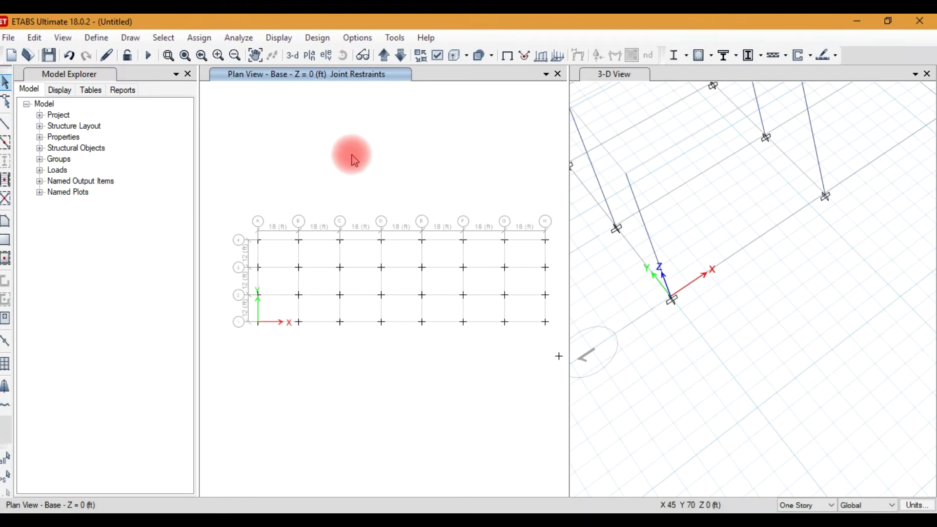
{"action": "middle_click_drag", "start_coordinate": [654, 312], "coordinate": [689, 283], "text": "shift"}
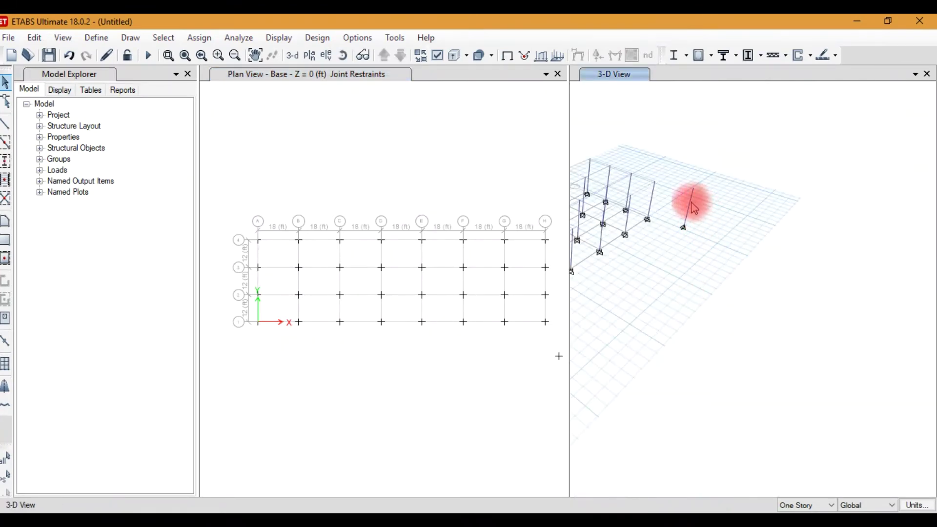
{"action": "left_click", "coordinate": [694, 226]}
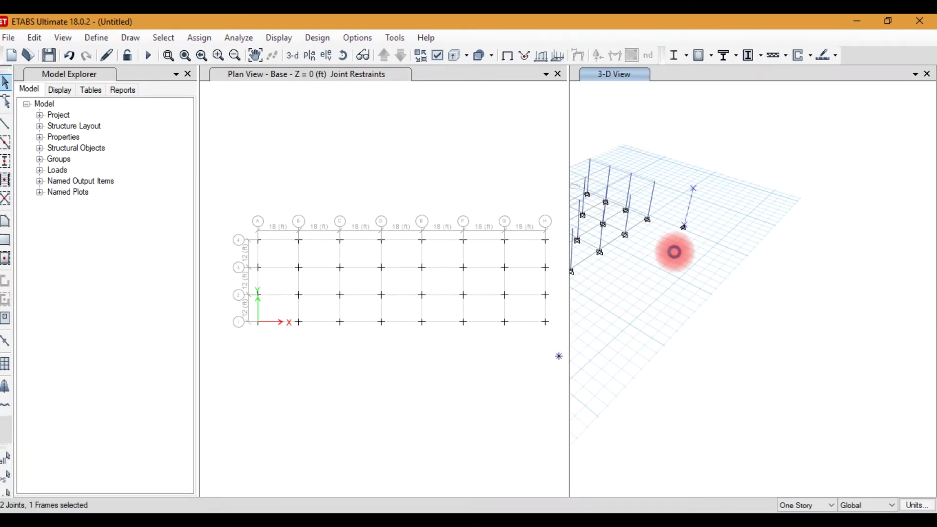
{"action": "middle_click_drag", "start_coordinate": [674, 252], "coordinate": [674, 252], "text": "shift"}
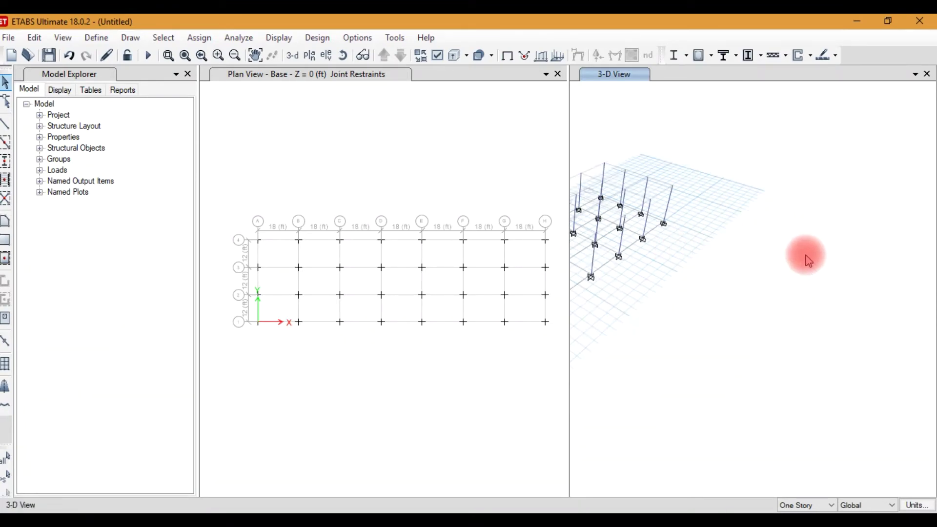
- Return to the Story1 plan and start quick-drawing beams along the grid lines
{"action": "left_click", "coordinate": [497, 193]}
{"action": "left_click", "coordinate": [384, 55]}
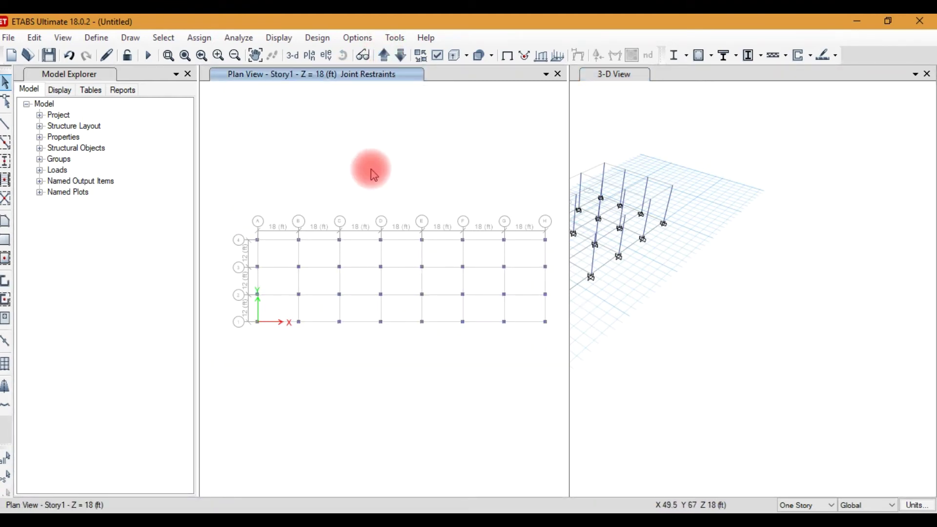
{"action": "left_click", "coordinate": [7, 143]}
- Try to draw frames along all Story1 grid lines with the SteelCol property, and undo them
{"action": "mouse_move", "coordinate": [227, 201]}
{"action": "left_mouse_down"}
{"action": "mouse_move", "coordinate": [259, 259]}
{"action": "mouse_move", "coordinate": [341, 309]}
{"action": "mouse_move", "coordinate": [550, 342]}
{"action": "left_mouse_up"}
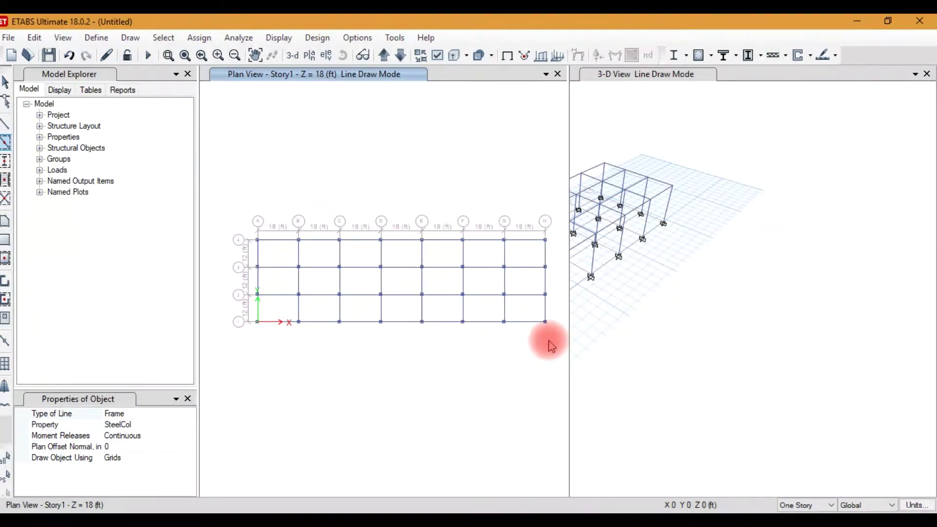
{"action": "key", "text": "ctrl+z"}
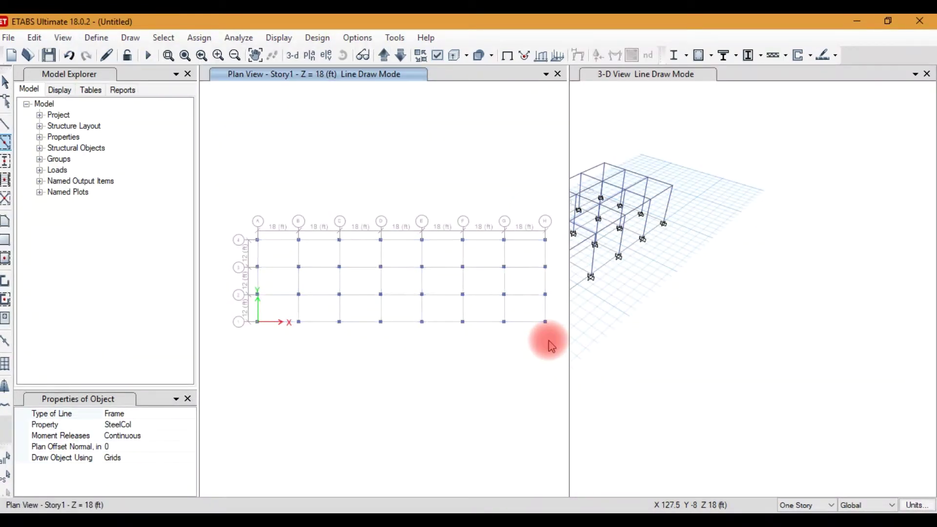
- Choose BEAM 18" x 12" as the property and draw beams along all grid lines A to H and 1 to 4
{"action": "left_click", "coordinate": [127, 424]}
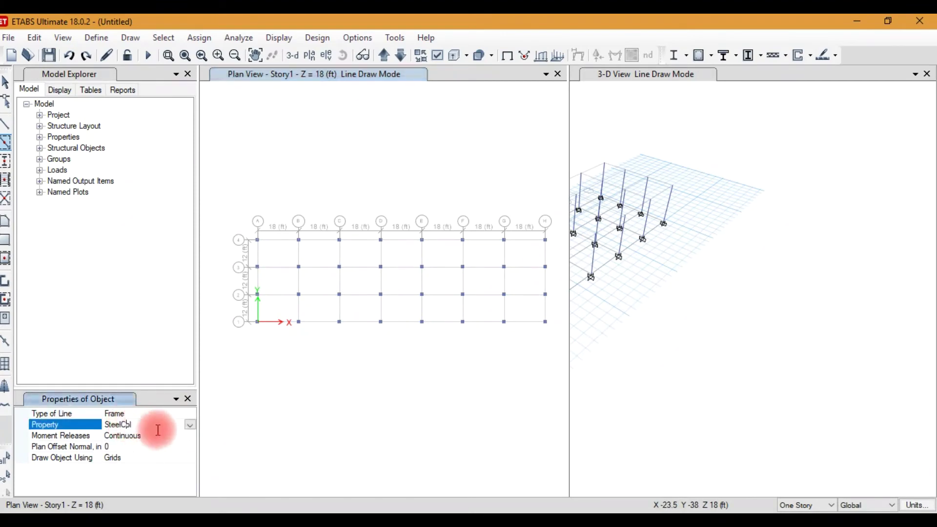
{"action": "left_click", "coordinate": [190, 424]}
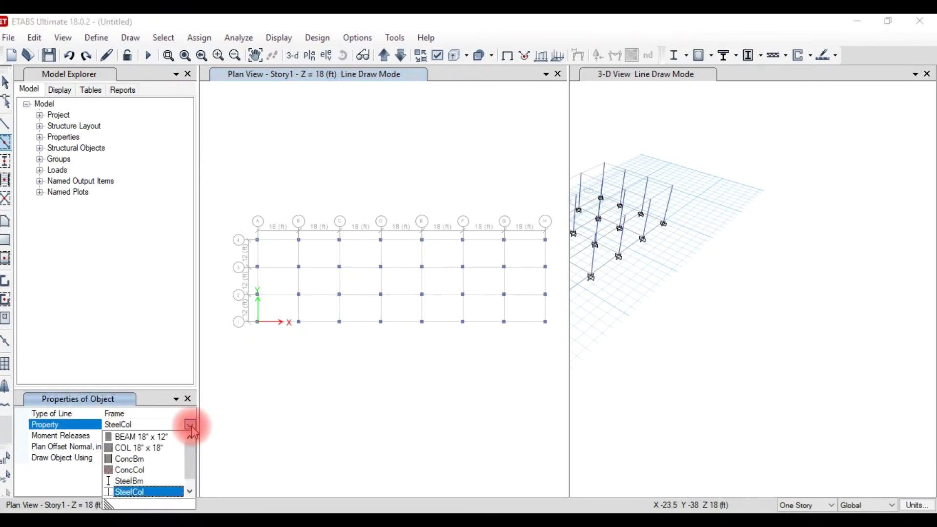
{"action": "left_click", "coordinate": [161, 437]}
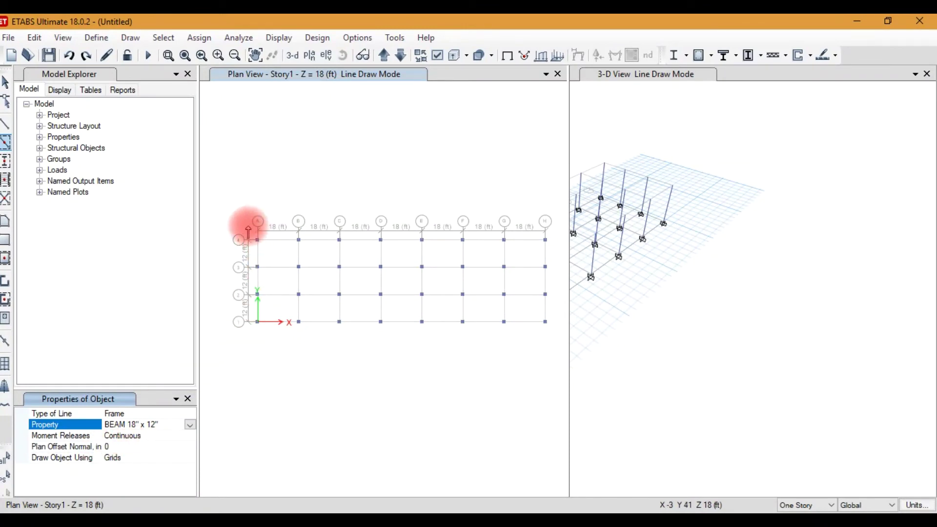
{"action": "mouse_move", "coordinate": [241, 202]}
{"action": "left_mouse_down"}
{"action": "mouse_move", "coordinate": [383, 332]}
{"action": "mouse_move", "coordinate": [549, 345]}
{"action": "left_mouse_up"}
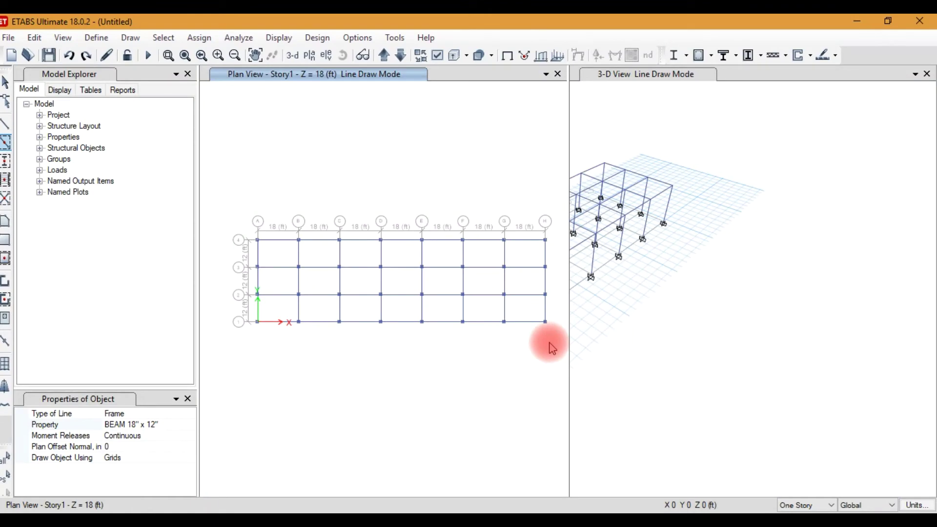
{"action": "key", "text": "Escape"}
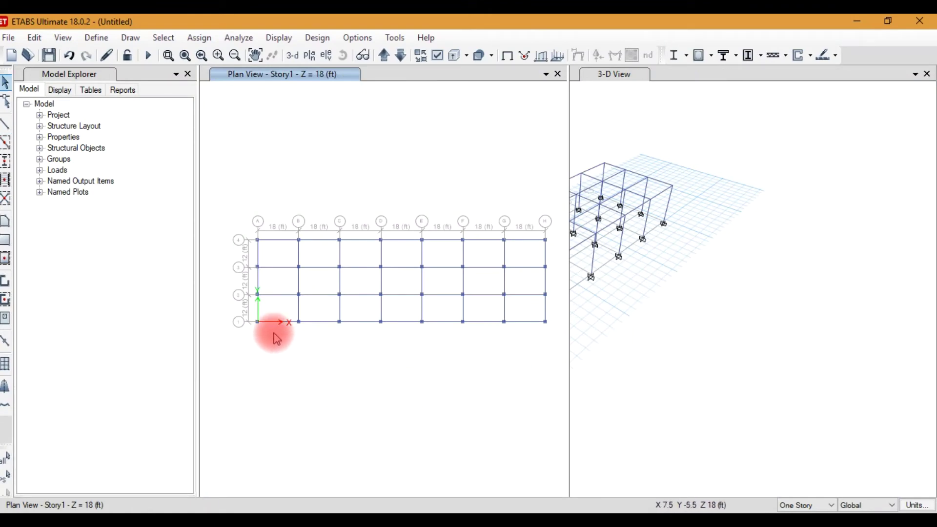
- Turn on Extrude Frames in the display options of the 3-D view
{"action": "scroll", "coordinate": [274, 333], "scroll_direction": "up", "scroll_amount": 3}
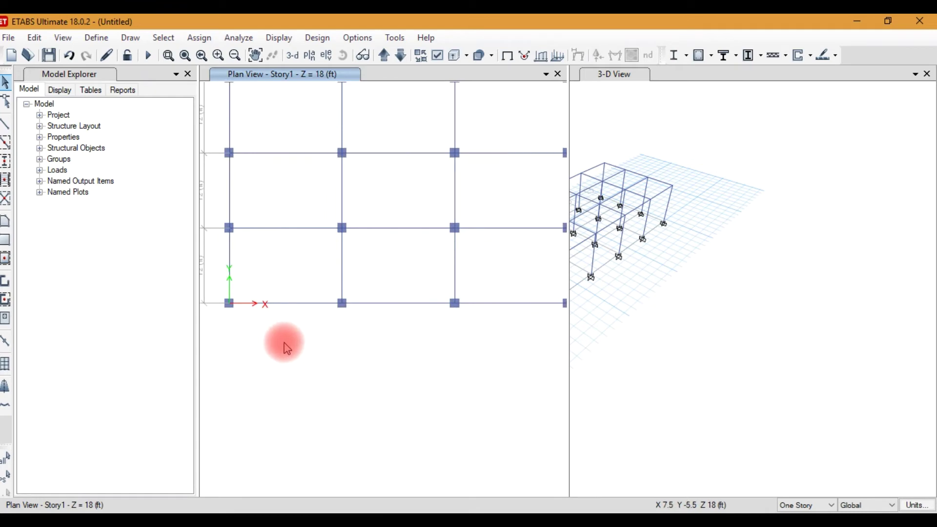
{"action": "left_click", "coordinate": [648, 344]}
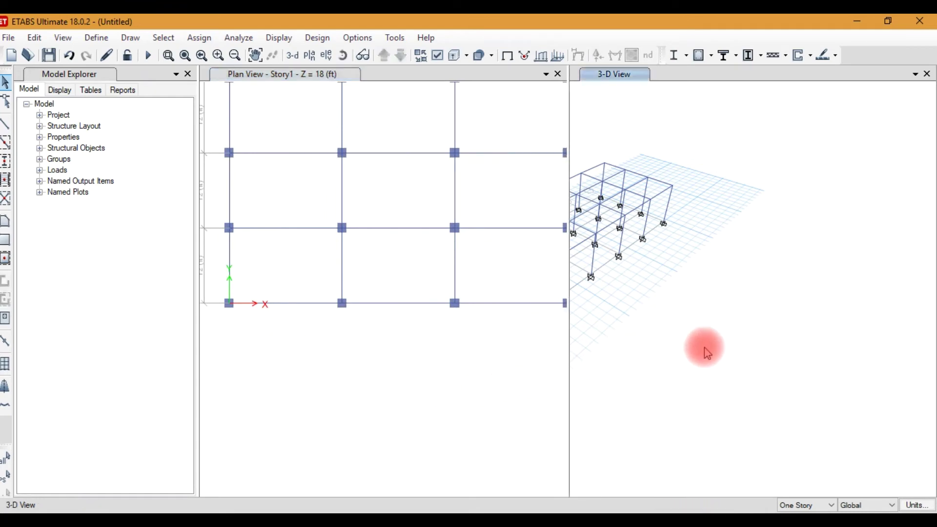
{"action": "scroll", "coordinate": [665, 356], "scroll_direction": "up", "scroll_amount": 3}
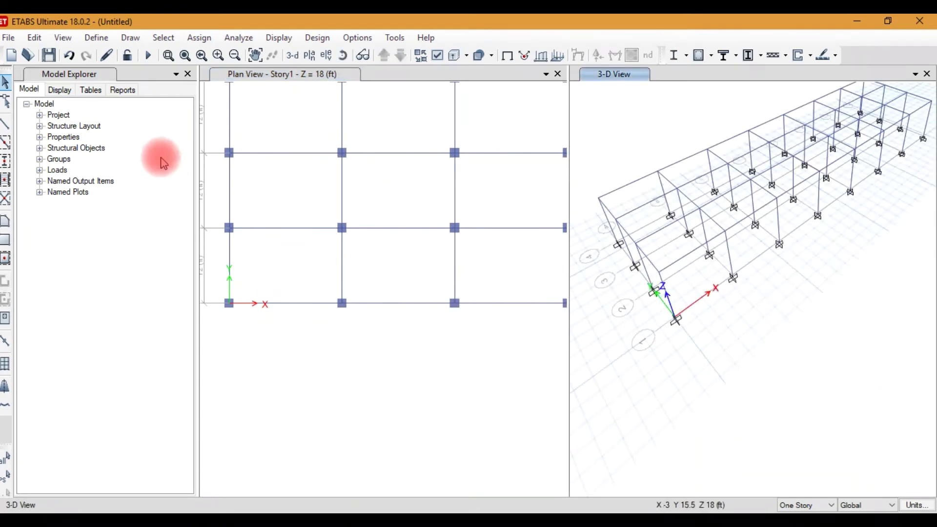
{"action": "left_click", "coordinate": [63, 38]}
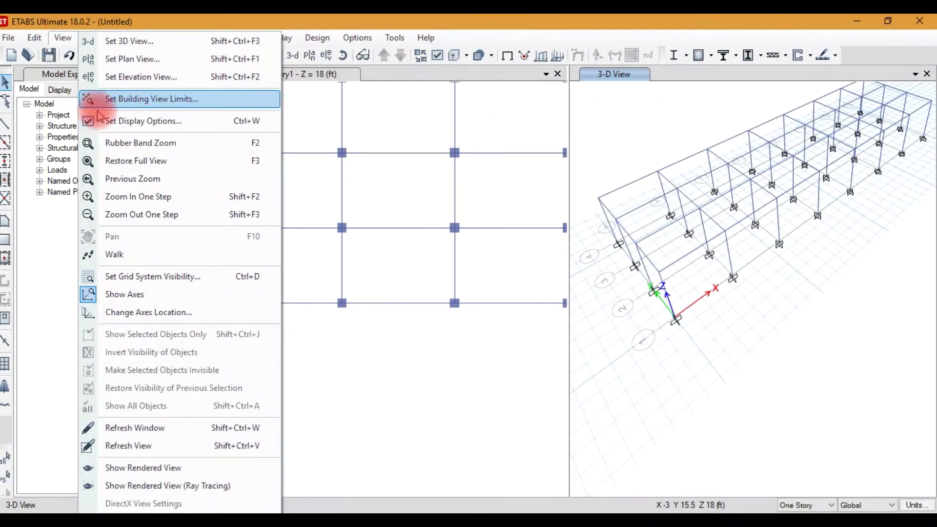
{"action": "left_click", "coordinate": [143, 123]}
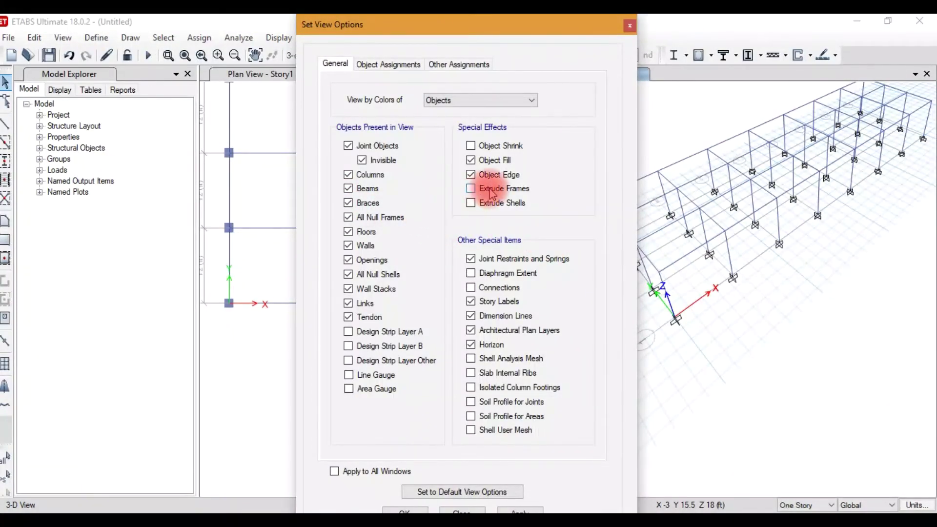
{"action": "left_click", "coordinate": [518, 510]}
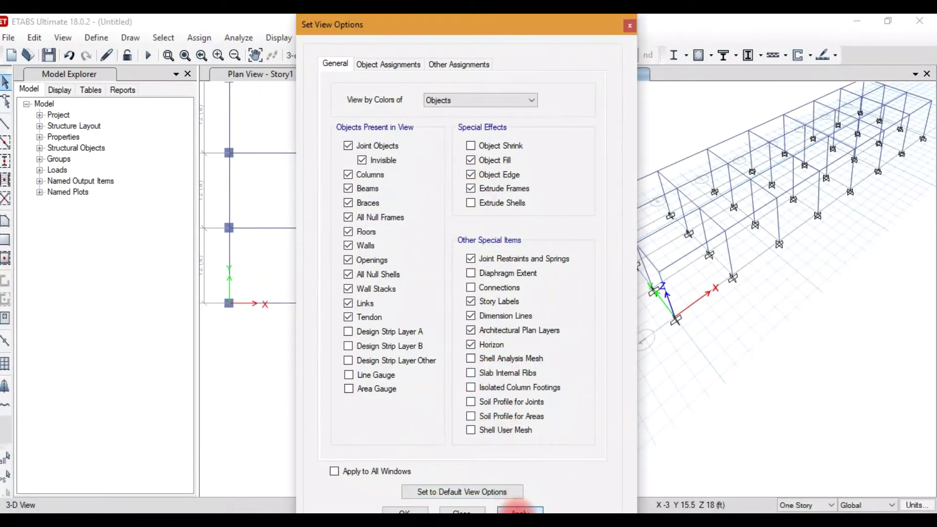
{"action": "left_click", "coordinate": [631, 25]}
- Examine the extruded beams, columns and their connections in the 3-D view
{"action": "scroll", "coordinate": [676, 261], "scroll_direction": "down", "scroll_amount": 5}
{"action": "scroll", "coordinate": [759, 207], "scroll_direction": "up", "scroll_amount": 10}
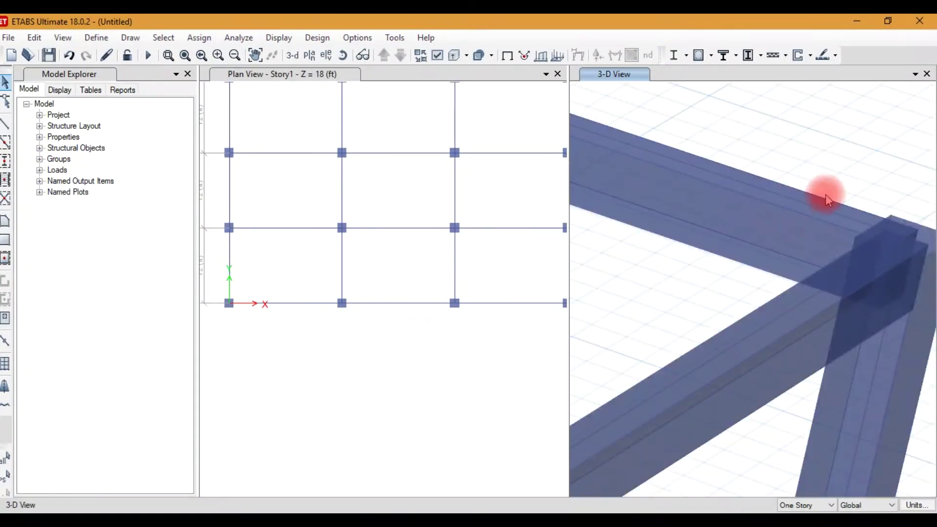
{"action": "scroll", "coordinate": [828, 205], "scroll_direction": "down", "scroll_amount": 6}
{"action": "scroll", "coordinate": [654, 257], "scroll_direction": "up", "scroll_amount": 8}
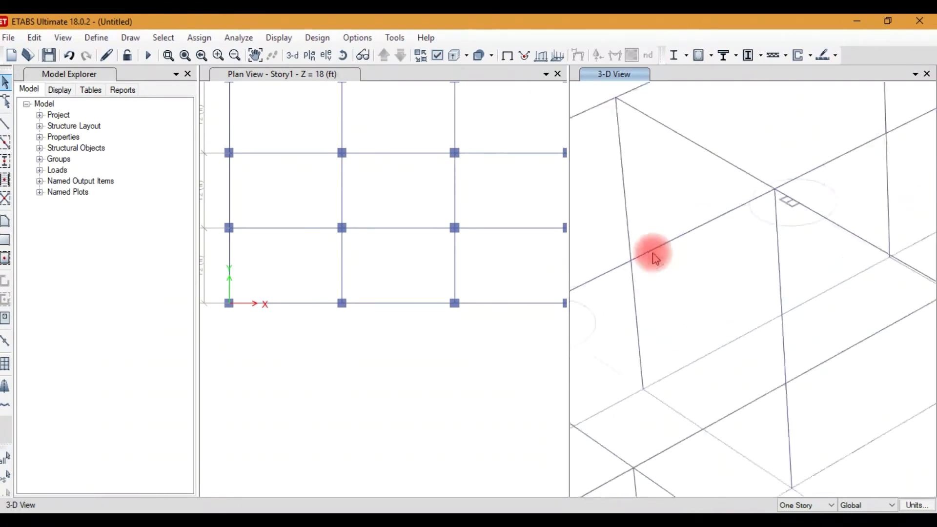
{"action": "scroll", "coordinate": [654, 257], "scroll_direction": "up", "scroll_amount": 2}
{"action": "scroll", "coordinate": [708, 259], "scroll_direction": "down", "scroll_amount": 6}
{"action": "scroll", "coordinate": [660, 288], "scroll_direction": "up", "scroll_amount": 10}
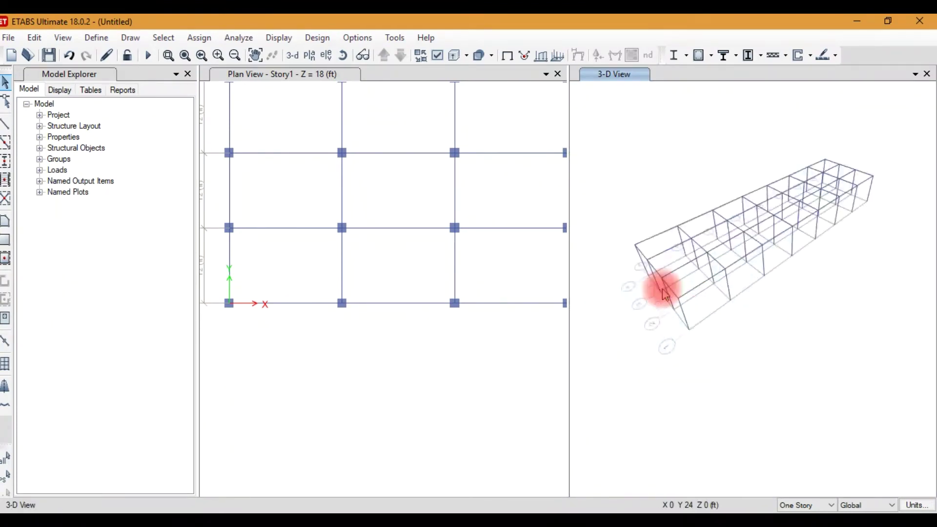
{"action": "scroll", "coordinate": [663, 293], "scroll_direction": "down", "scroll_amount": 6}
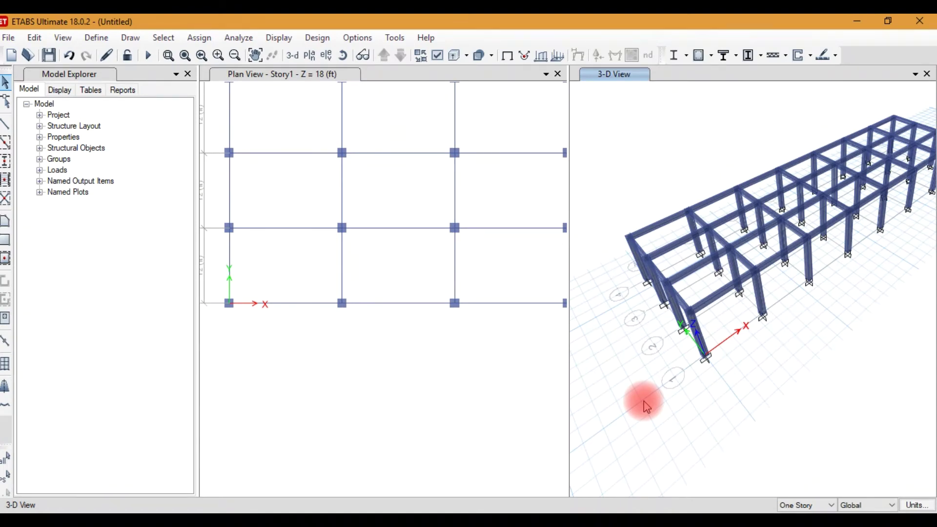
{"action": "scroll", "coordinate": [681, 298], "scroll_direction": "up", "scroll_amount": 3}
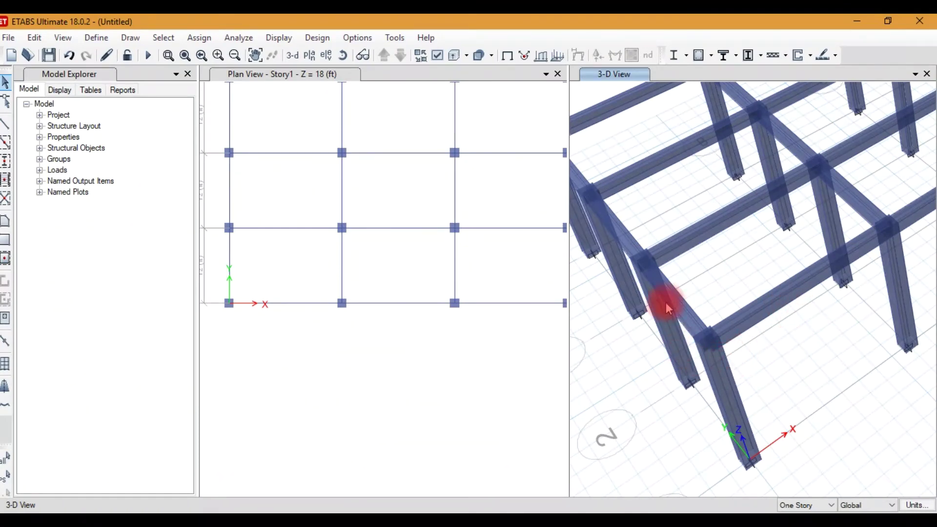
{"action": "scroll", "coordinate": [666, 303], "scroll_direction": "up", "scroll_amount": 3}
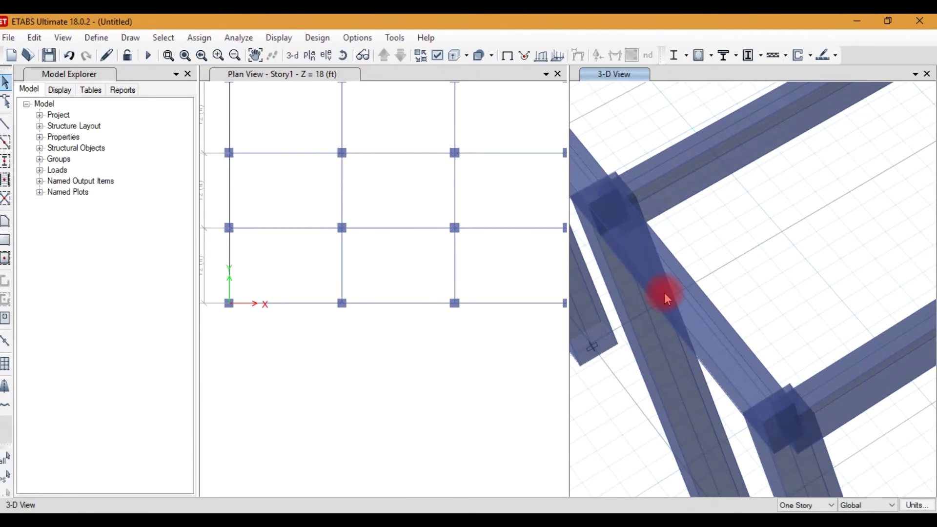
{"action": "scroll", "coordinate": [663, 292], "scroll_direction": "down", "scroll_amount": 5}
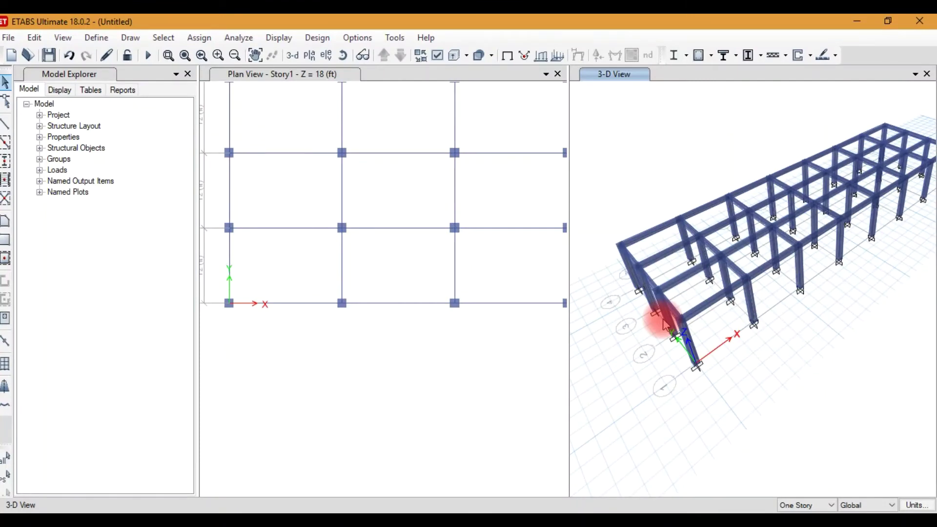
{"action": "scroll", "coordinate": [664, 324], "scroll_direction": "up", "scroll_amount": 3}
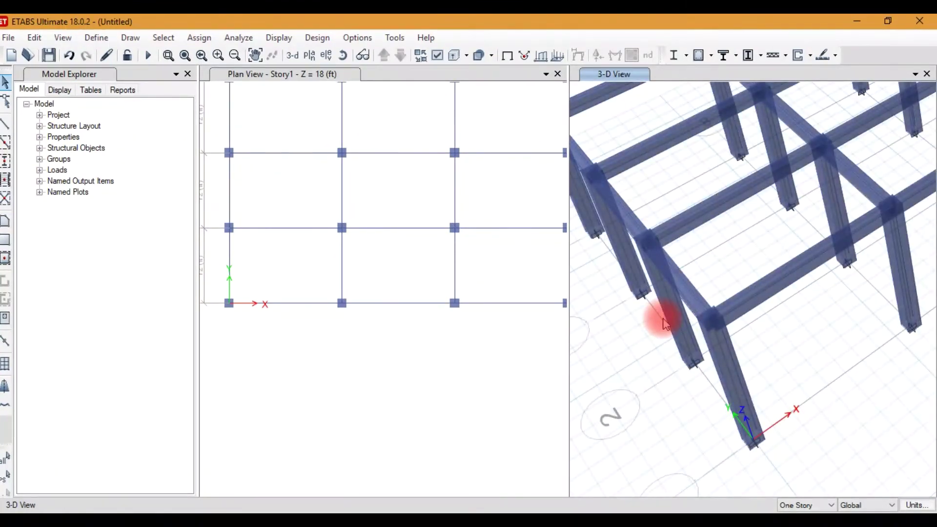
{"action": "scroll", "coordinate": [676, 345], "scroll_direction": "down", "scroll_amount": 3}
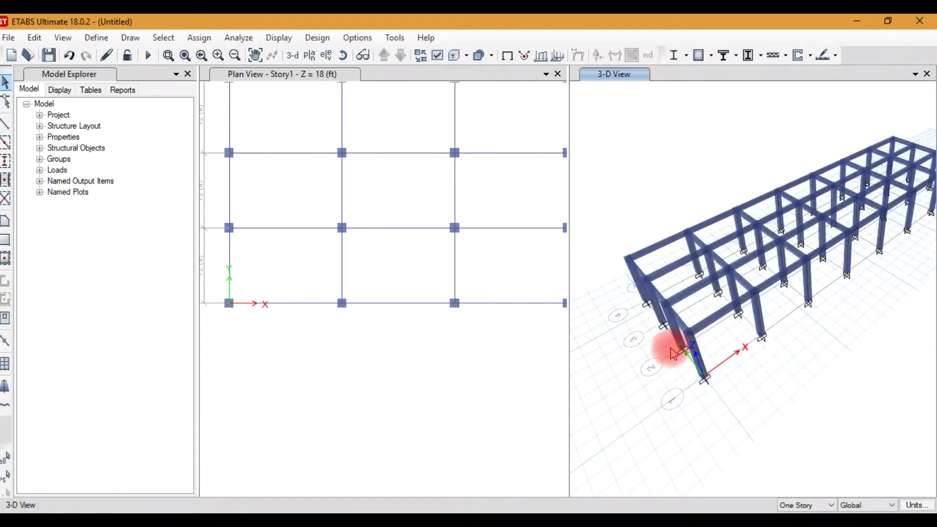
- Start drawing a rectangular floor on the Story1 plan with SLAB 6 in as its property
{"action": "left_click", "coordinate": [372, 353]}
{"action": "scroll", "coordinate": [371, 352], "scroll_direction": "down", "scroll_amount": 4}
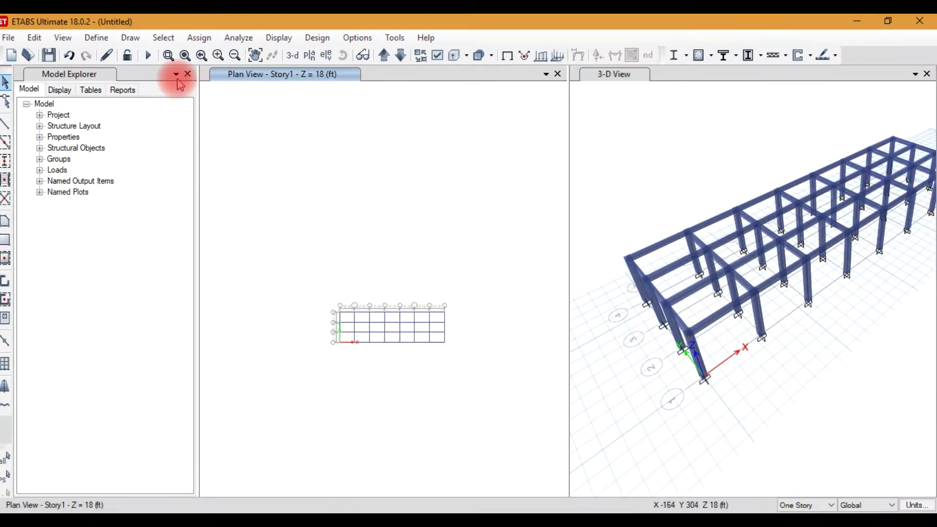
{"action": "left_click", "coordinate": [130, 38]}
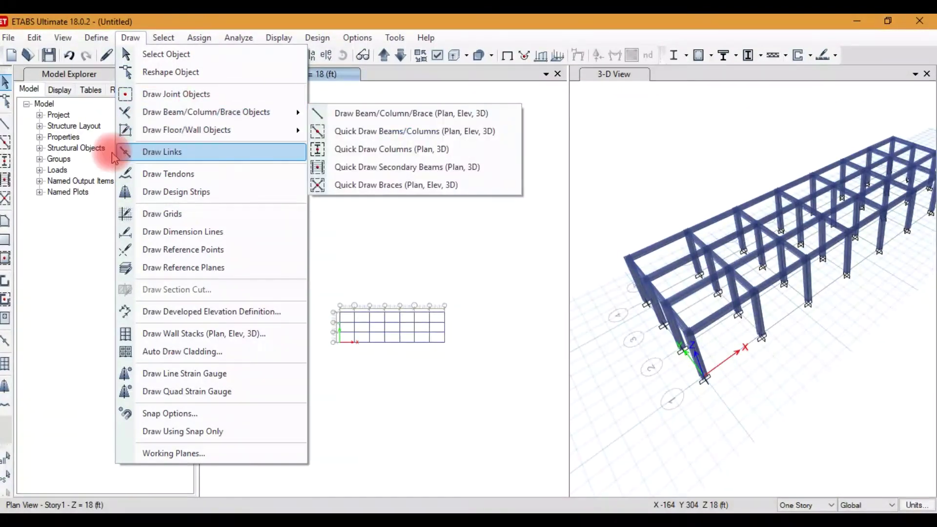
{"action": "left_click", "coordinate": [54, 253]}
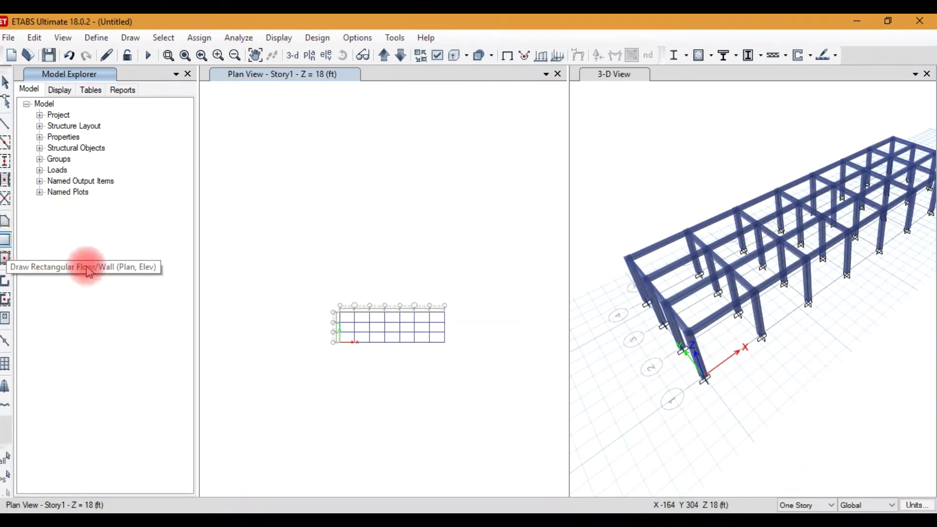
{"action": "left_click", "coordinate": [6, 239]}
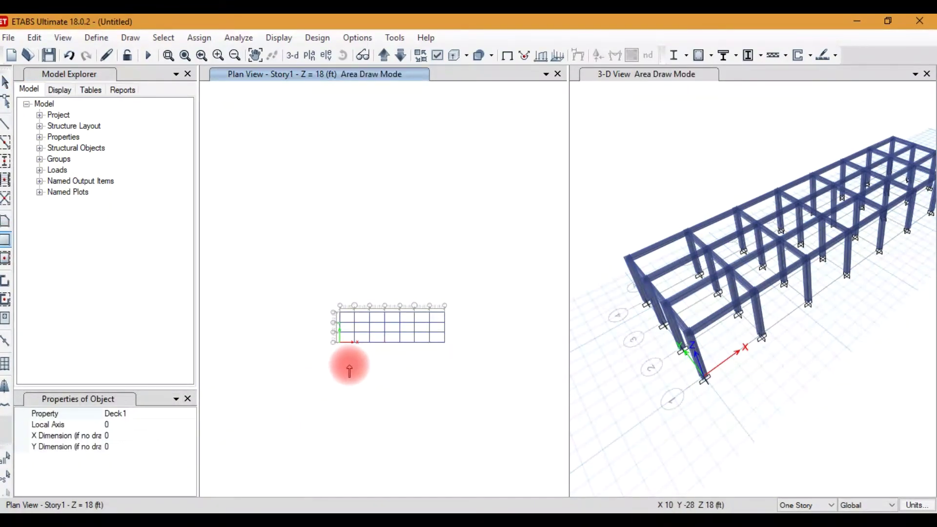
{"action": "left_click", "coordinate": [164, 417]}
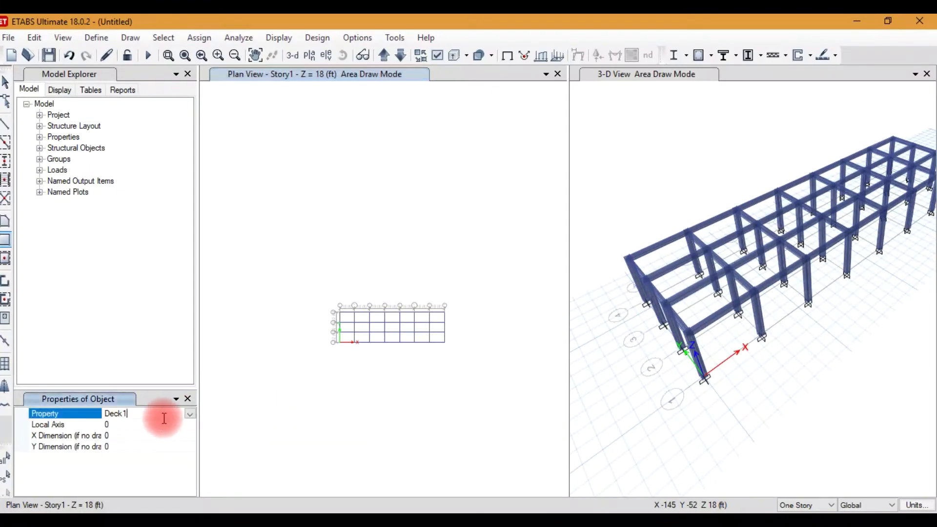
{"action": "left_click", "coordinate": [190, 414]}
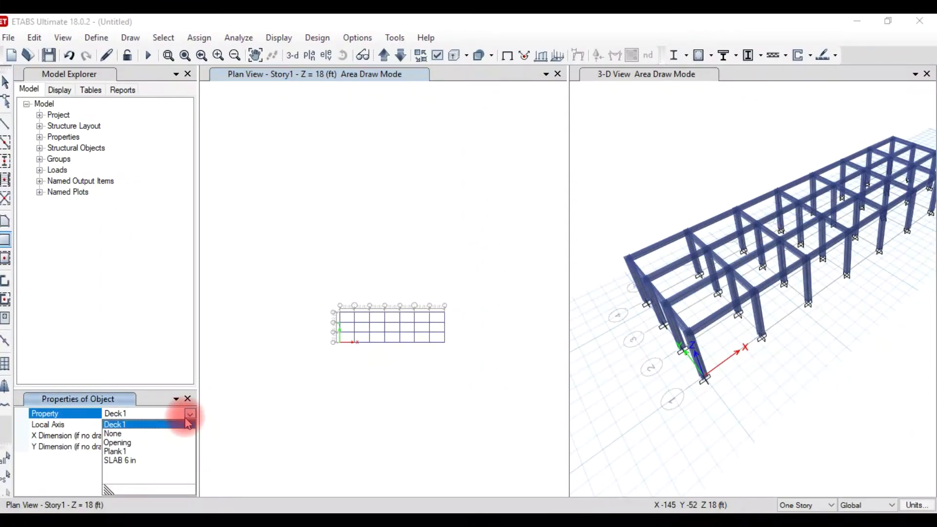
{"action": "left_click", "coordinate": [158, 459]}
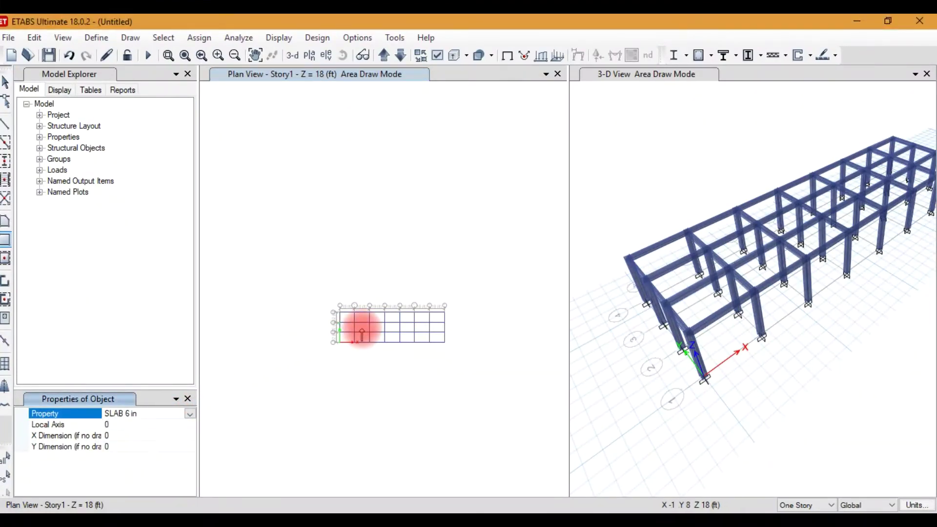
- Try to draw the slab from grid point A 4 to just beyond H 1, and undo it
{"action": "scroll", "coordinate": [385, 322], "scroll_direction": "up", "scroll_amount": 5}
{"action": "scroll", "coordinate": [347, 312], "scroll_direction": "down", "scroll_amount": 3}
{"action": "scroll", "coordinate": [347, 315], "scroll_direction": "down", "scroll_amount": 3}
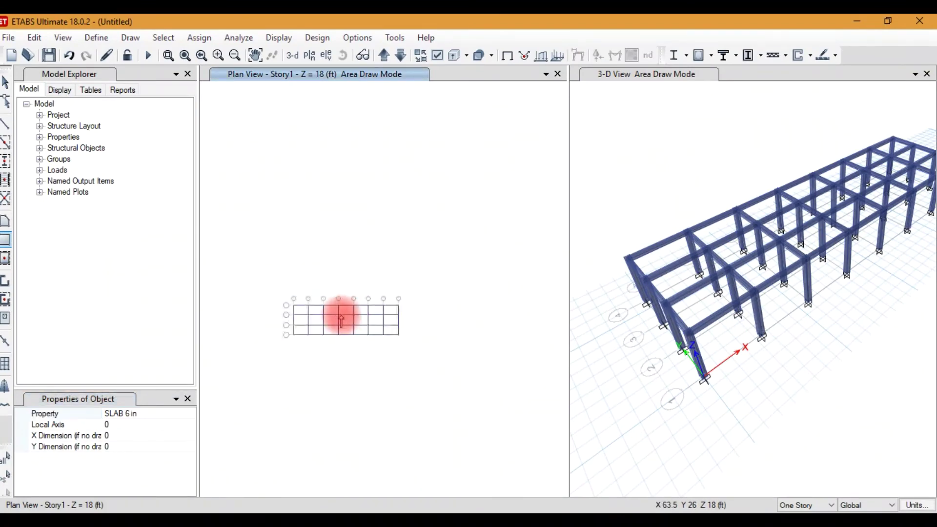
{"action": "scroll", "coordinate": [313, 314], "scroll_direction": "up", "scroll_amount": 3}
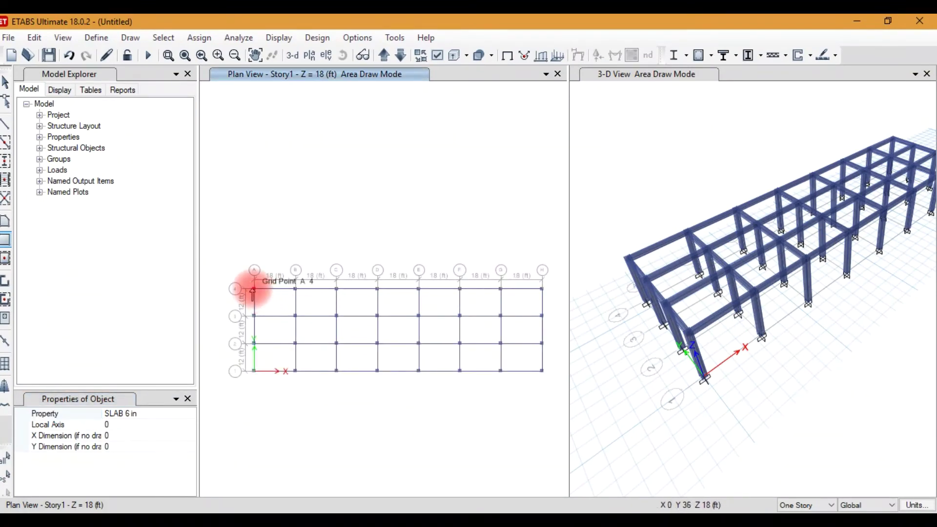
{"action": "mouse_move", "coordinate": [253, 290]}
{"action": "left_mouse_down"}
{"action": "mouse_move", "coordinate": [410, 359]}
{"action": "mouse_move", "coordinate": [547, 379]}
{"action": "mouse_move", "coordinate": [555, 389]}
{"action": "left_mouse_up"}
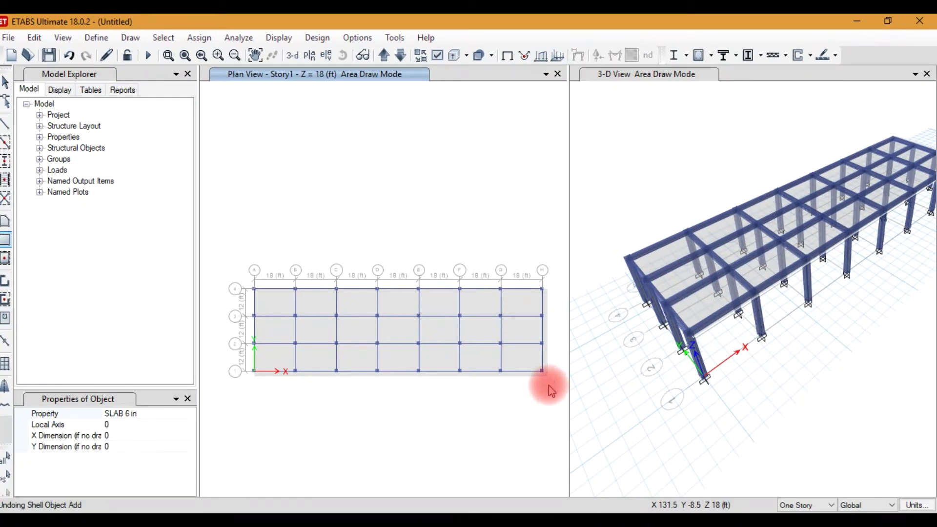
- Draw the SLAB 6 in floor over the whole grid between points A 4 and H 1, and check its corner at A 4
{"action": "left_click_drag", "start_coordinate": [536, 373], "coordinate": [288, 255]}
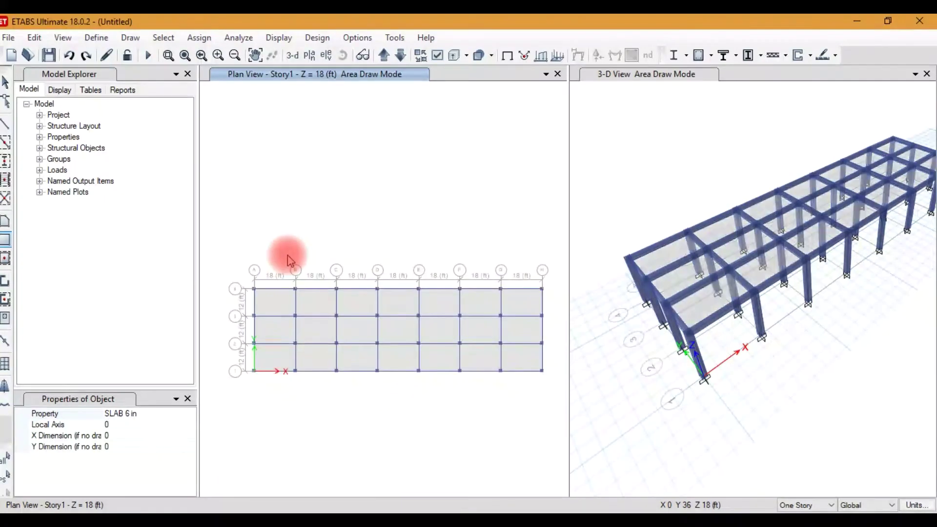
{"action": "key", "text": "Escape"}
{"action": "scroll", "coordinate": [247, 298], "scroll_direction": "up", "scroll_amount": 5}
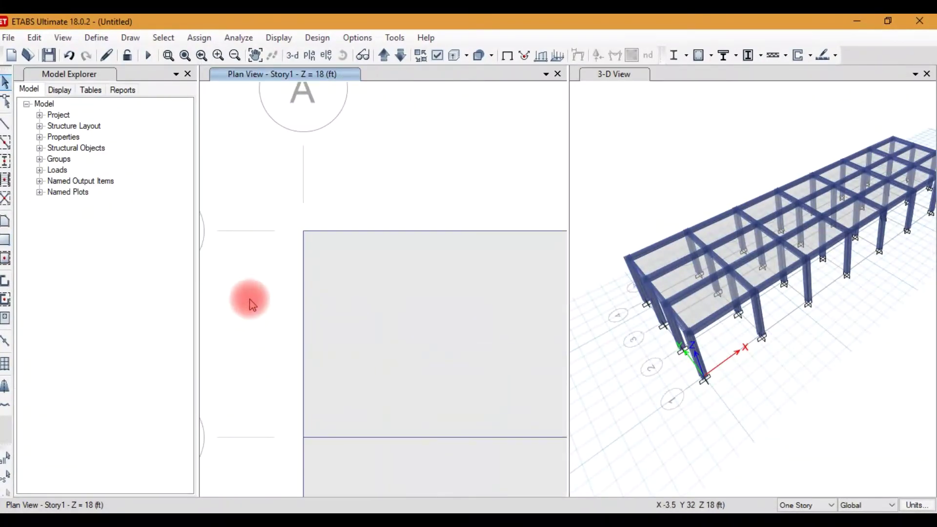
{"action": "scroll", "coordinate": [318, 234], "scroll_direction": "up", "scroll_amount": 5}
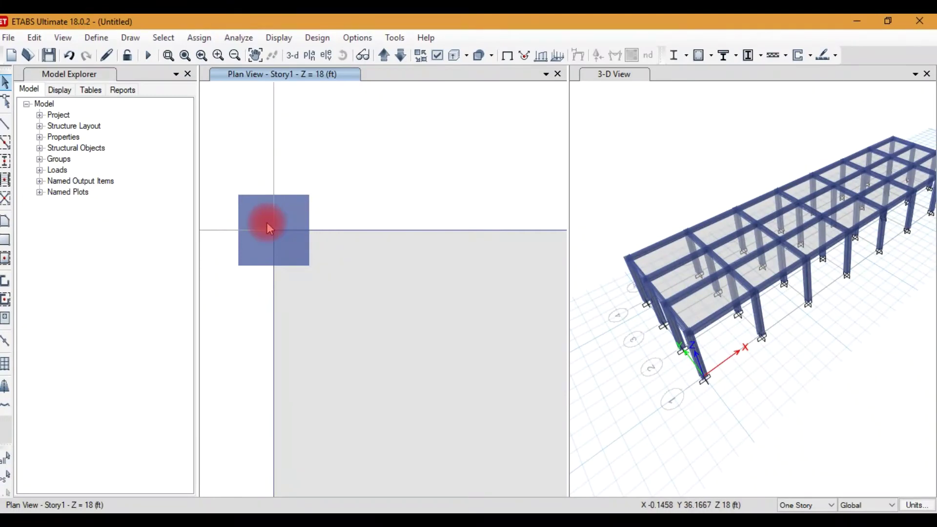
- Turn on Extrude Shells in the 3-D view's display options and inspect the slab's thickness against the beams
{"action": "left_click", "coordinate": [648, 428]}
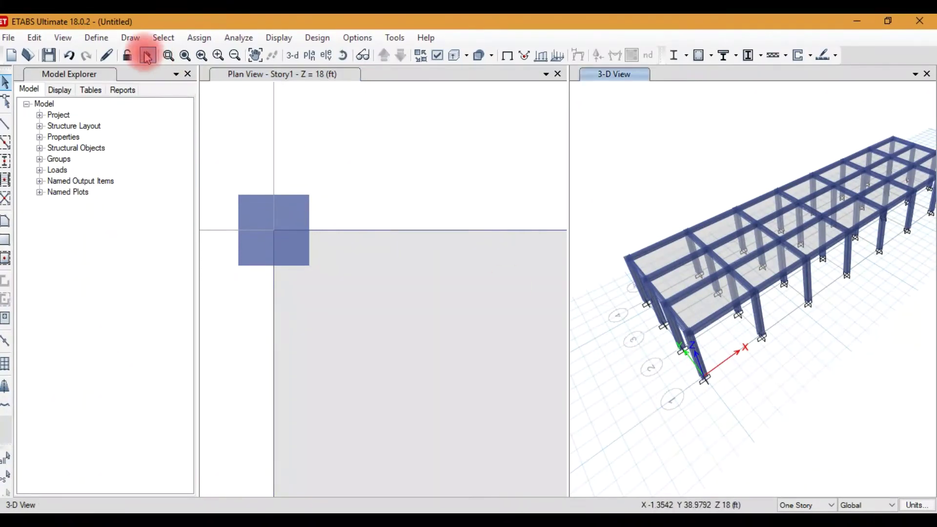
{"action": "left_click", "coordinate": [62, 38]}
{"action": "left_click", "coordinate": [533, 289]}
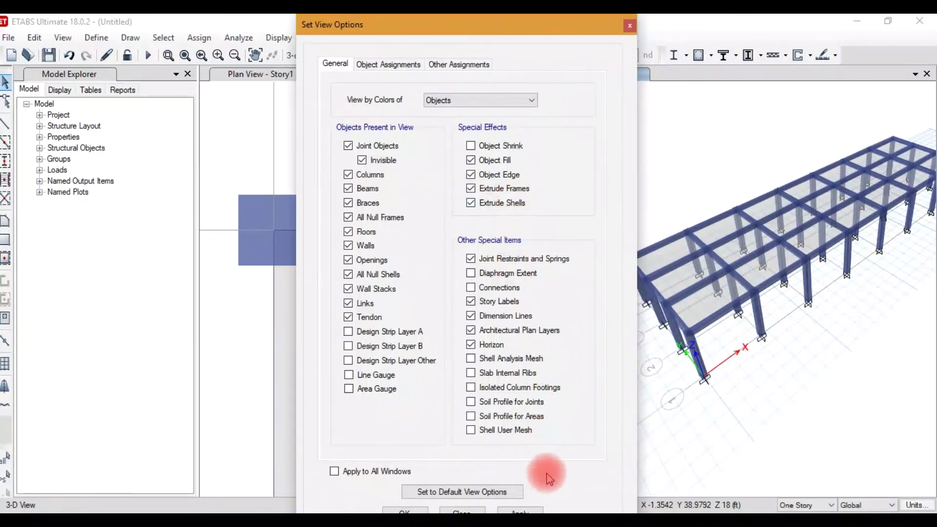
{"action": "left_click", "coordinate": [520, 510]}
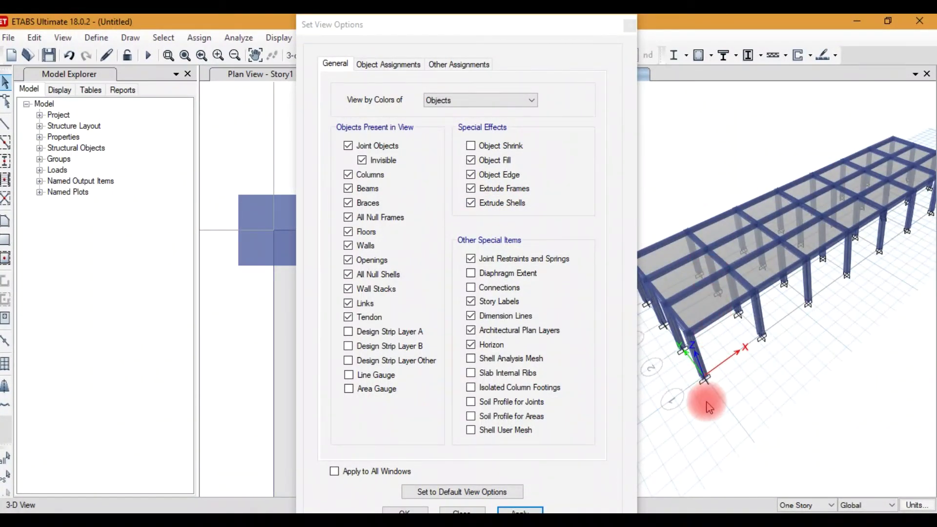
{"action": "left_click", "coordinate": [534, 510]}
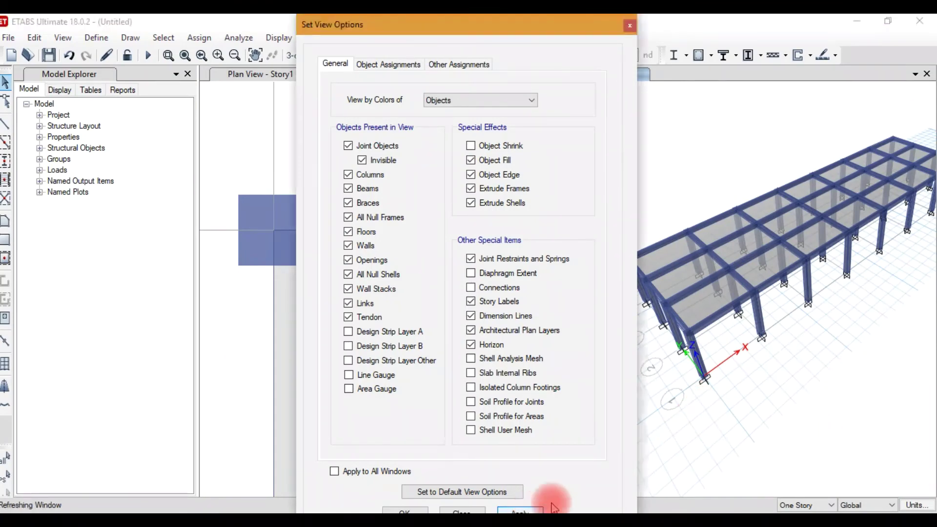
{"action": "scroll", "coordinate": [712, 324], "scroll_direction": "up", "scroll_amount": 3}
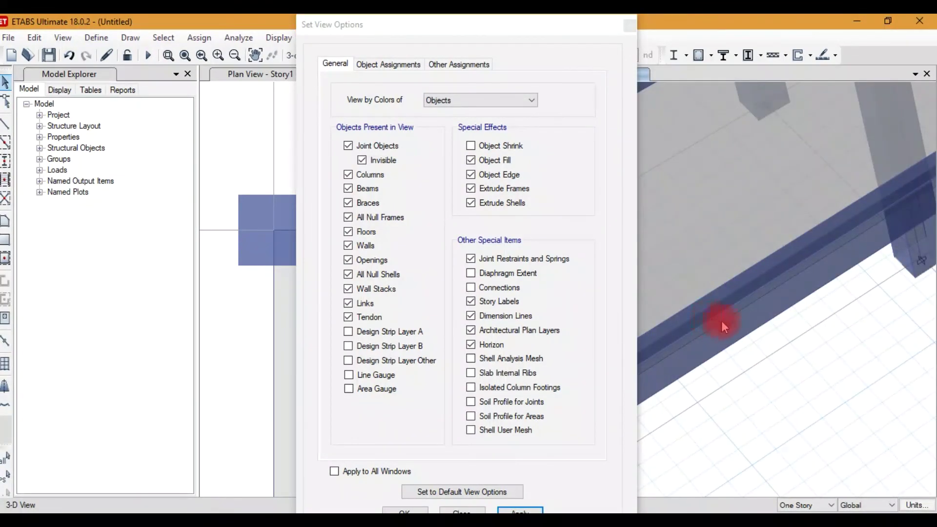
{"action": "scroll", "coordinate": [721, 322], "scroll_direction": "up", "scroll_amount": 2}
{"action": "scroll", "coordinate": [767, 393], "scroll_direction": "down", "scroll_amount": 5}
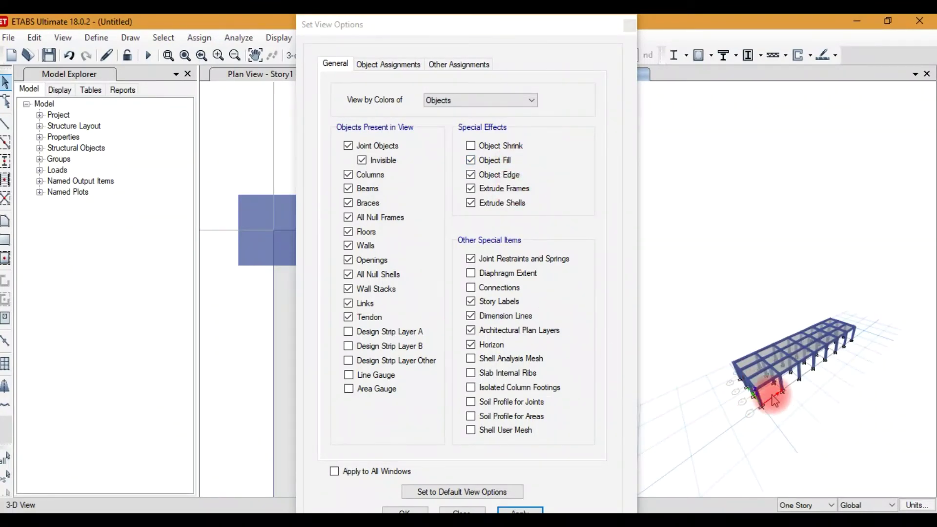
{"action": "scroll", "coordinate": [774, 389], "scroll_direction": "up", "scroll_amount": 5}
{"action": "scroll", "coordinate": [773, 361], "scroll_direction": "down", "scroll_amount": 3}
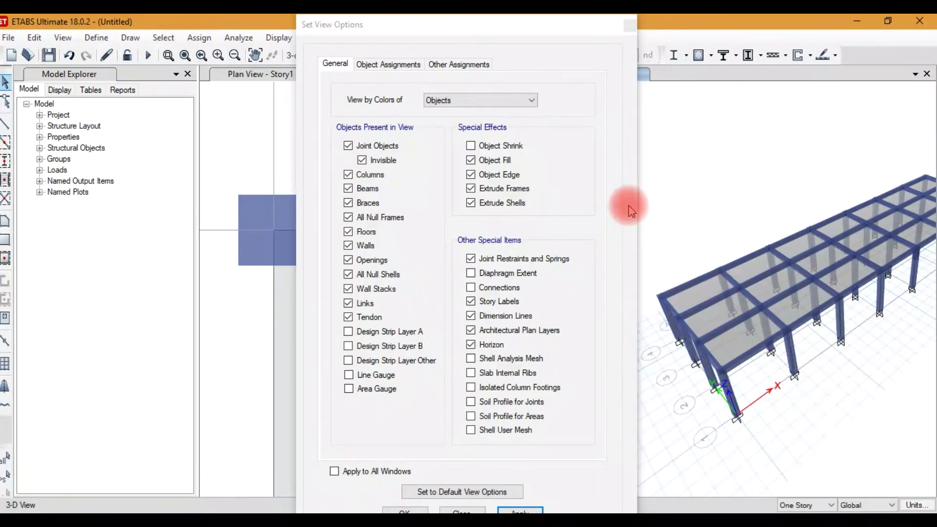
- Turn on Shell Analysis Mesh for the 3-D view and inspect the meshed slab panels
{"action": "left_click", "coordinate": [507, 430]}
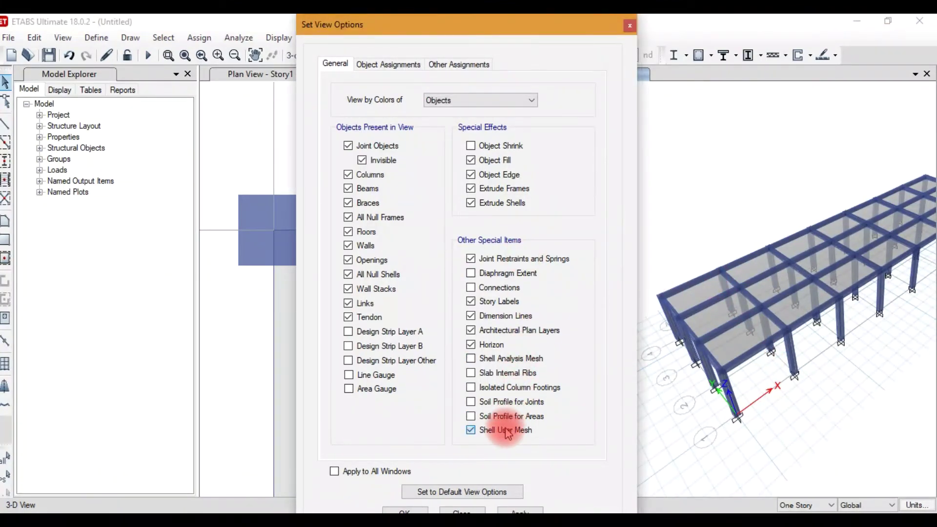
{"action": "left_click", "coordinate": [507, 431]}
{"action": "left_click", "coordinate": [503, 359]}
{"action": "left_click", "coordinate": [508, 511]}
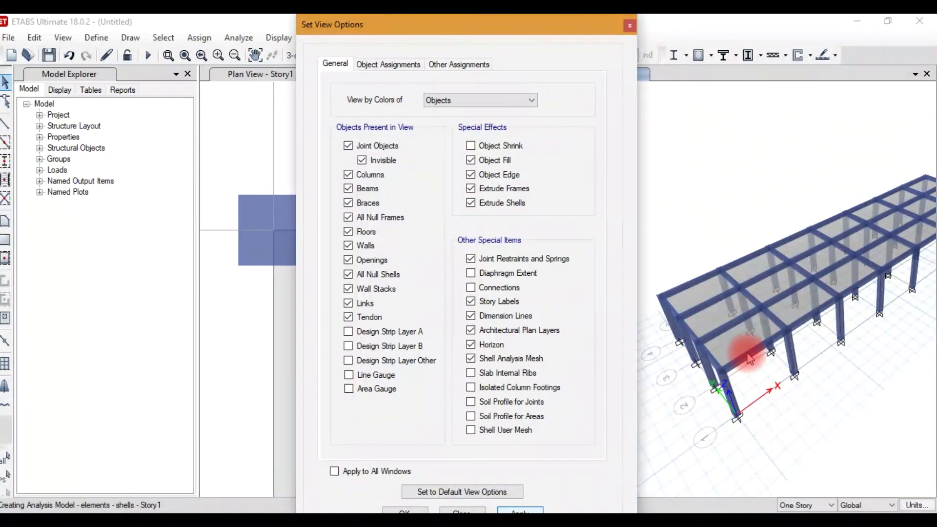
{"action": "scroll", "coordinate": [749, 358], "scroll_direction": "up", "scroll_amount": 6}
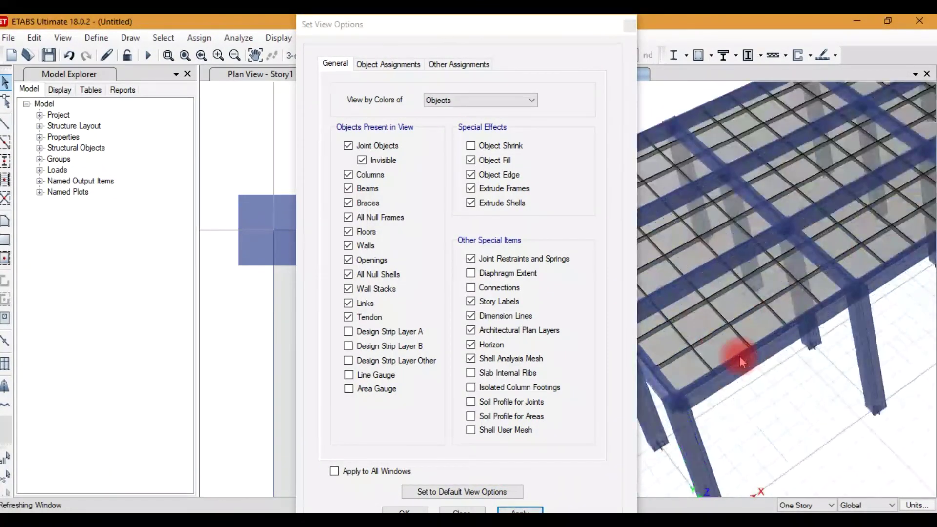
{"action": "scroll", "coordinate": [739, 371], "scroll_direction": "down", "scroll_amount": 5}
{"action": "scroll", "coordinate": [714, 384], "scroll_direction": "up", "scroll_amount": 4}
{"action": "scroll", "coordinate": [707, 371], "scroll_direction": "up", "scroll_amount": 3}
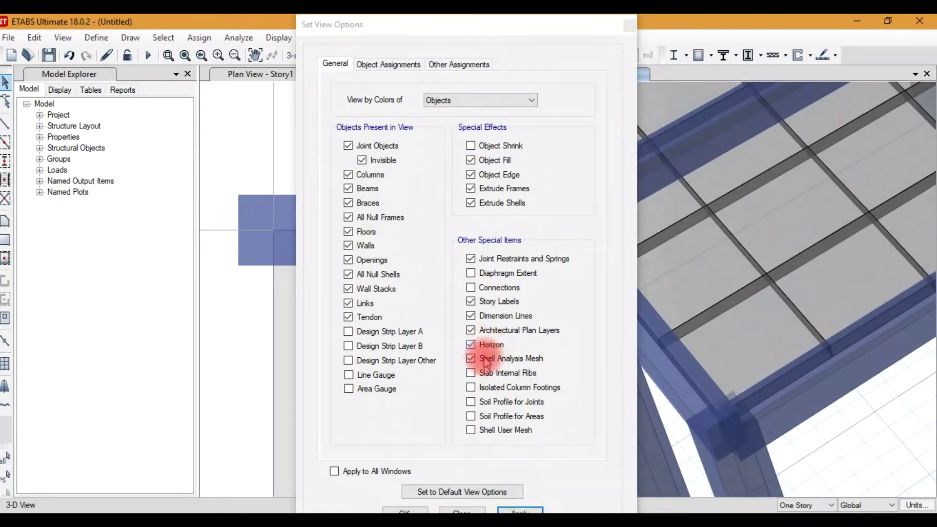
- Turn off Shell Analysis Mesh in the view options, apply the change and close the options
{"action": "left_click", "coordinate": [508, 374]}
{"action": "left_click", "coordinate": [507, 359]}
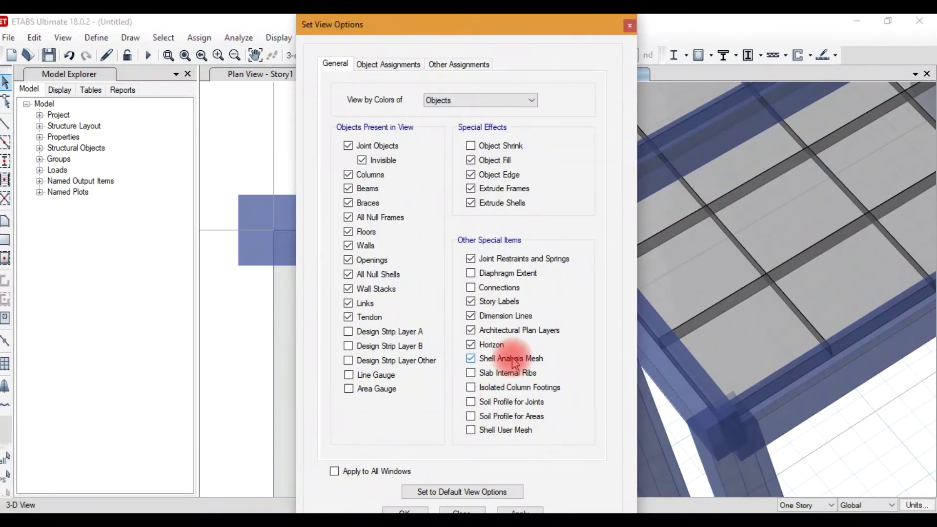
{"action": "left_click", "coordinate": [520, 511]}
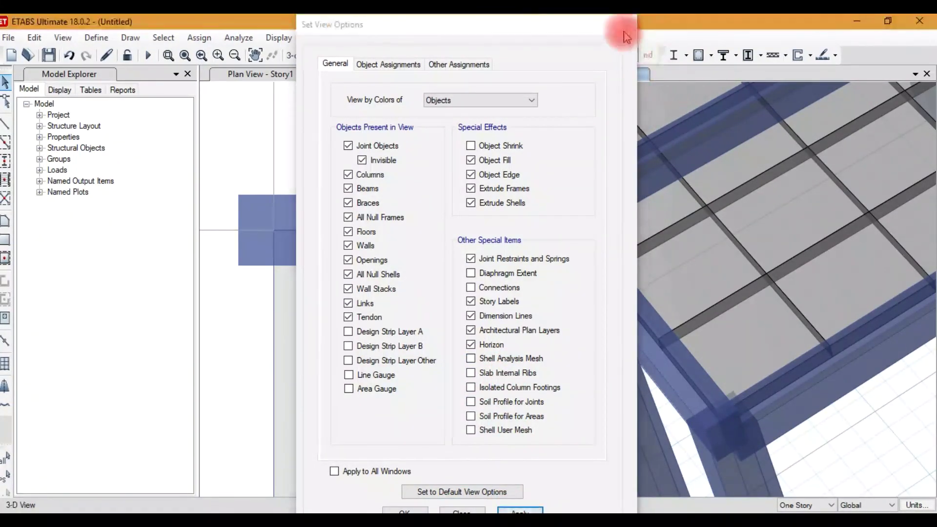
{"action": "left_click", "coordinate": [629, 26]}
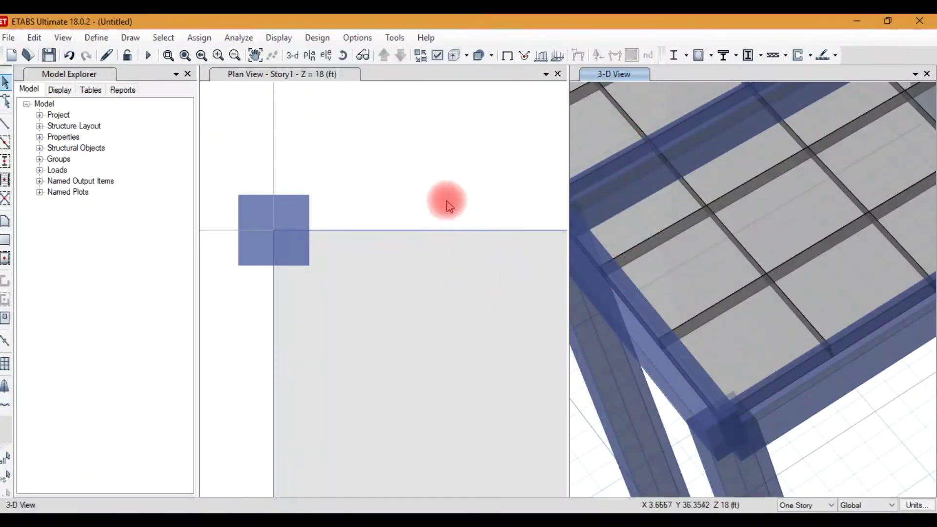
- Select the floor slab on the Story1 plan and examine its edges at the corner column on grid point H 4
{"action": "left_click", "coordinate": [443, 182]}
{"action": "scroll", "coordinate": [424, 195], "scroll_direction": "down", "scroll_amount": 4}
{"action": "scroll", "coordinate": [394, 209], "scroll_direction": "down", "scroll_amount": 4}
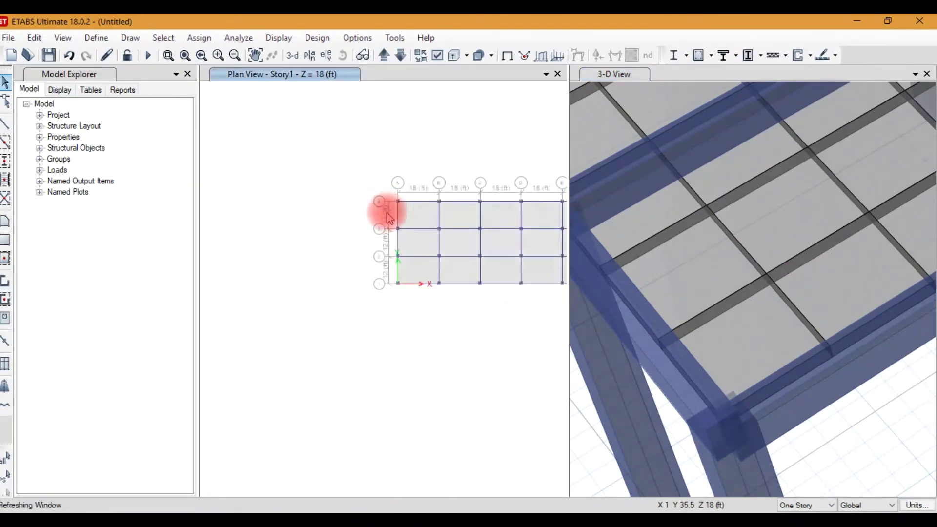
{"action": "left_click", "coordinate": [891, 449]}
{"action": "scroll", "coordinate": [815, 418], "scroll_direction": "down", "scroll_amount": 5}
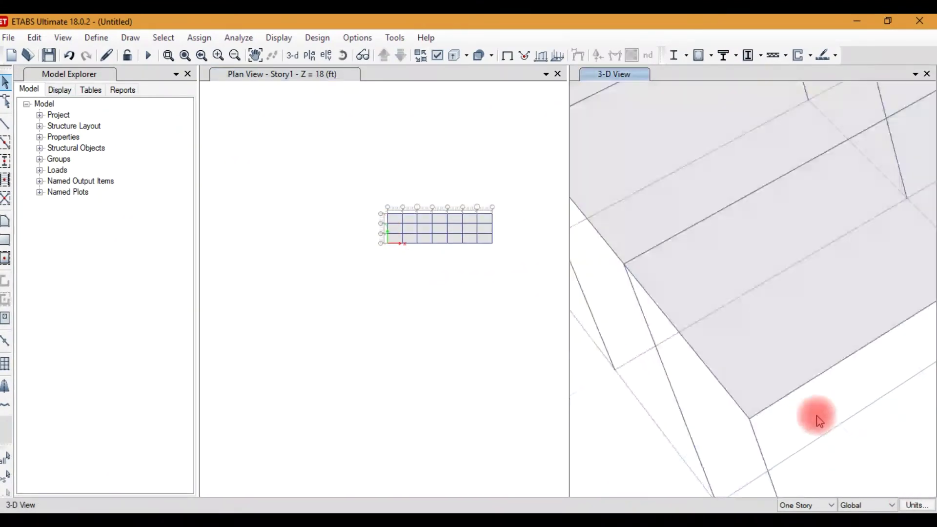
{"action": "scroll", "coordinate": [498, 215], "scroll_direction": "up", "scroll_amount": 5}
{"action": "scroll", "coordinate": [498, 215], "scroll_direction": "up", "scroll_amount": 2}
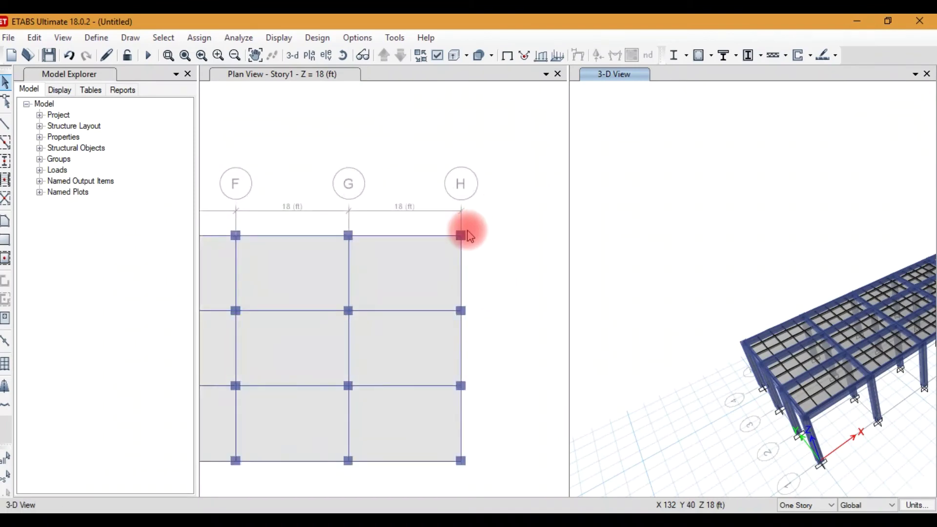
{"action": "scroll", "coordinate": [445, 223], "scroll_direction": "up", "scroll_amount": 3}
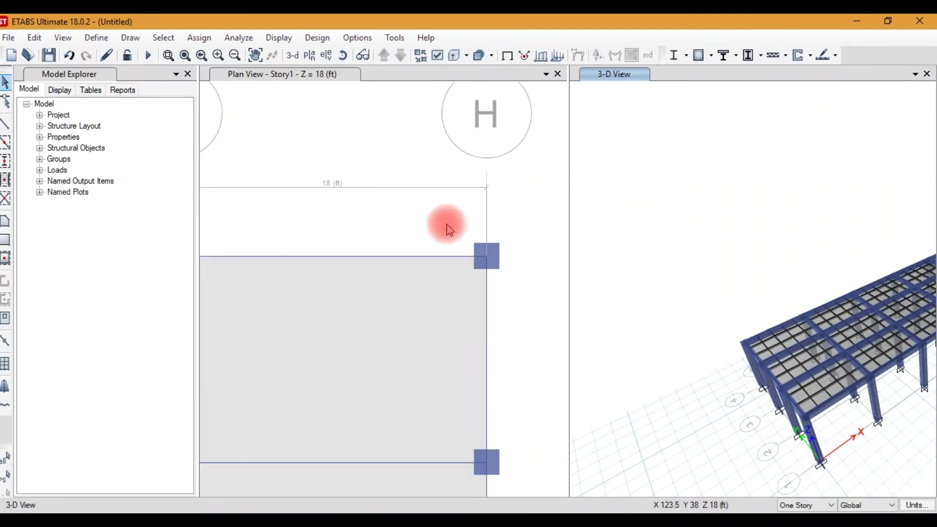
{"action": "left_click", "coordinate": [400, 310]}
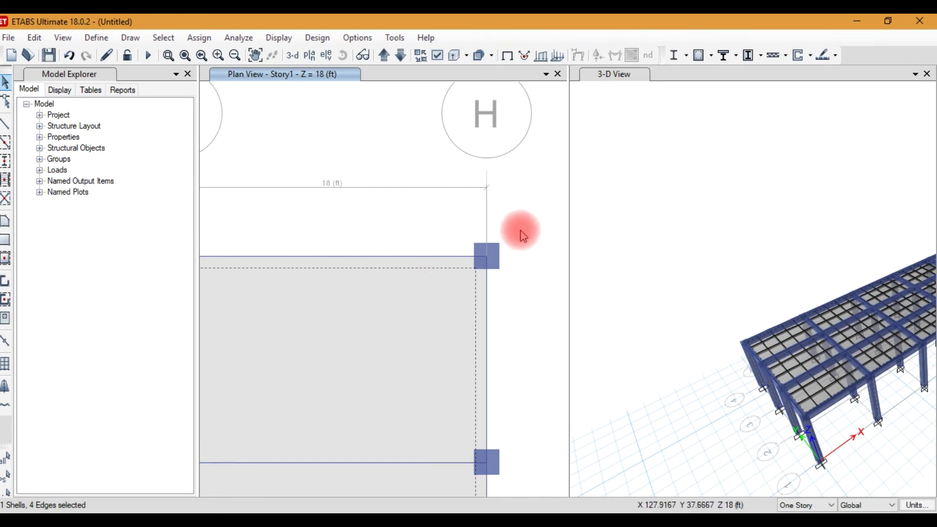
{"action": "scroll", "coordinate": [523, 235], "scroll_direction": "down", "scroll_amount": 2}
{"action": "scroll", "coordinate": [518, 236], "scroll_direction": "up", "scroll_amount": 2}
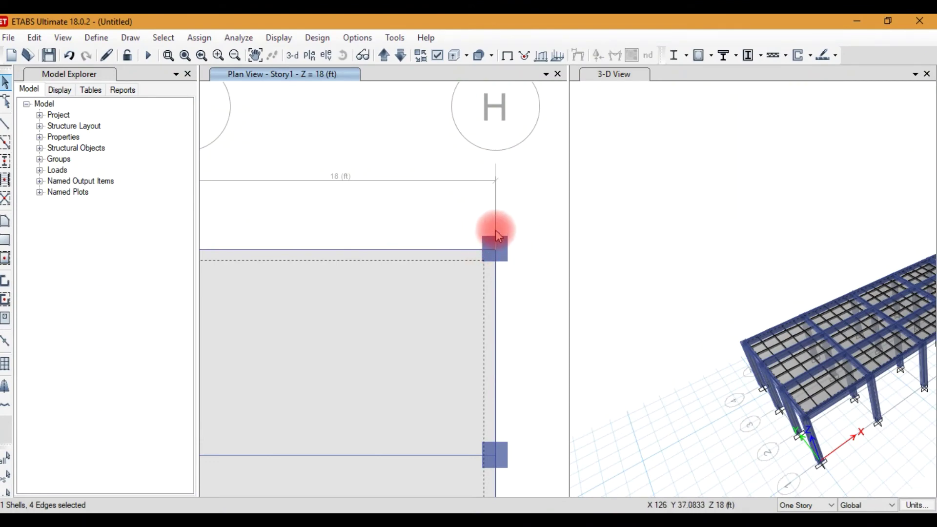
{"action": "scroll", "coordinate": [497, 235], "scroll_direction": "up", "scroll_amount": 2}
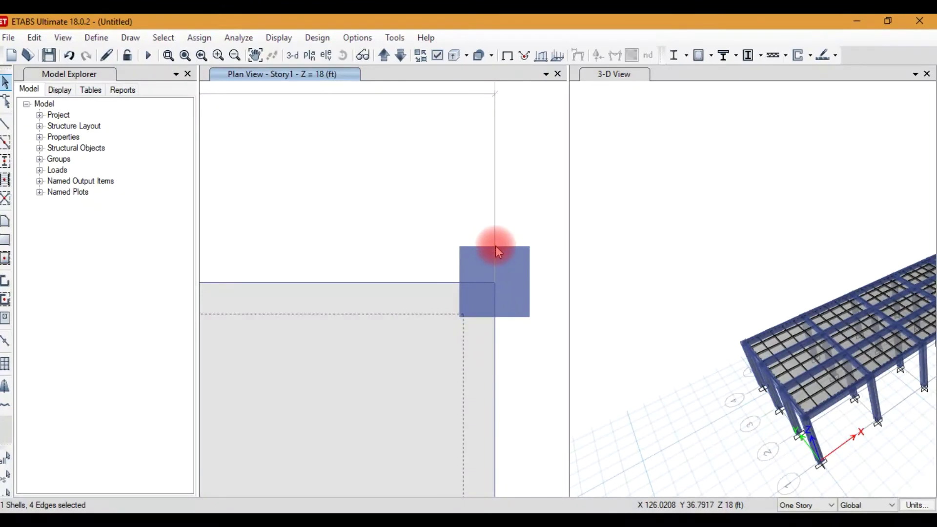
{"action": "scroll", "coordinate": [503, 212], "scroll_direction": "down", "scroll_amount": 2}
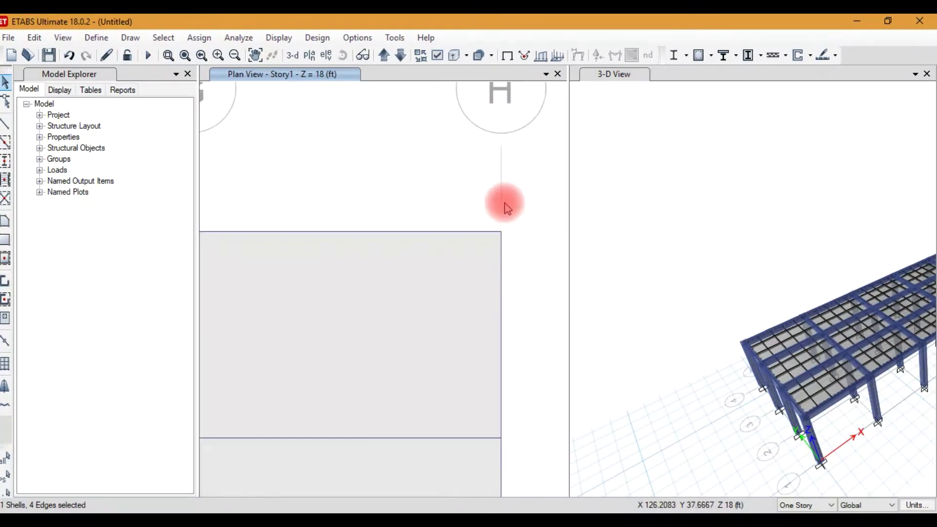
- Expand the selected floor slab outward by an offset of 9 in
{"action": "left_click", "coordinate": [34, 37]}
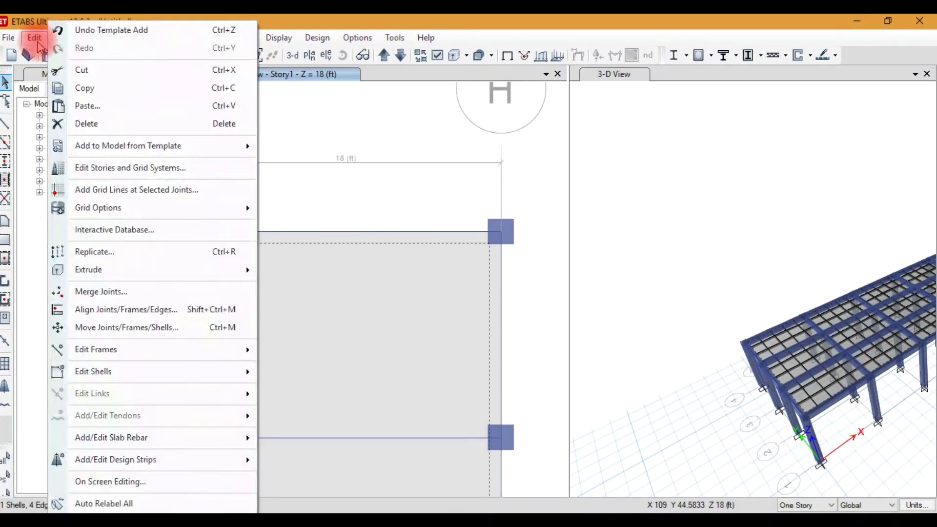
{"action": "mouse_move", "coordinate": [163, 376]}
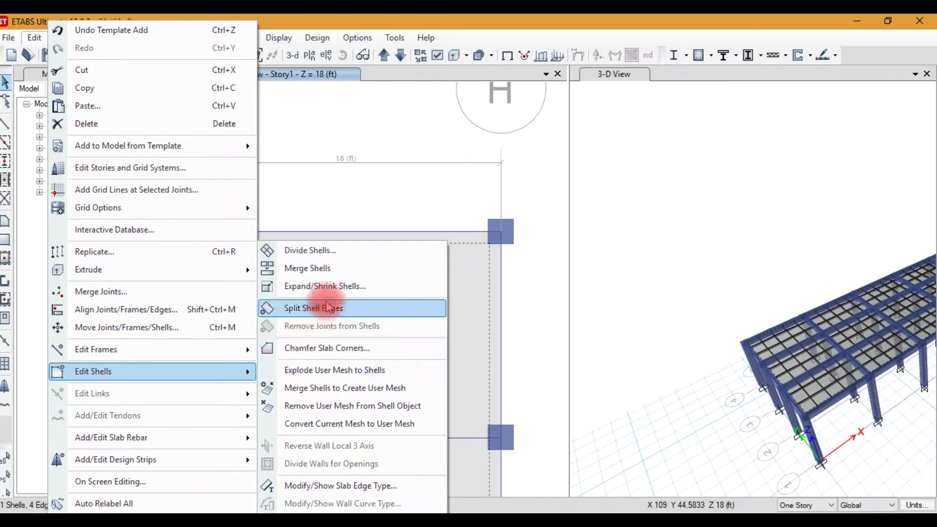
{"action": "left_click", "coordinate": [305, 287]}
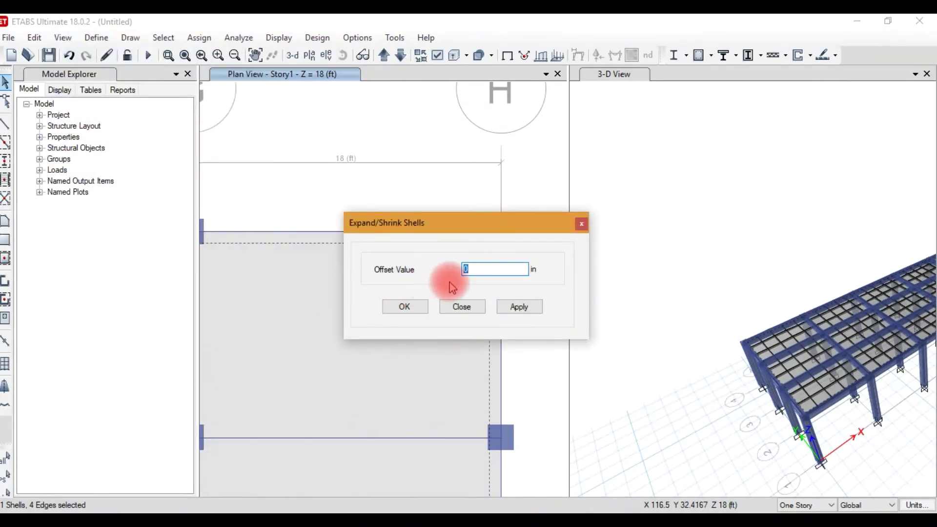
{"action": "type", "text": "0."}
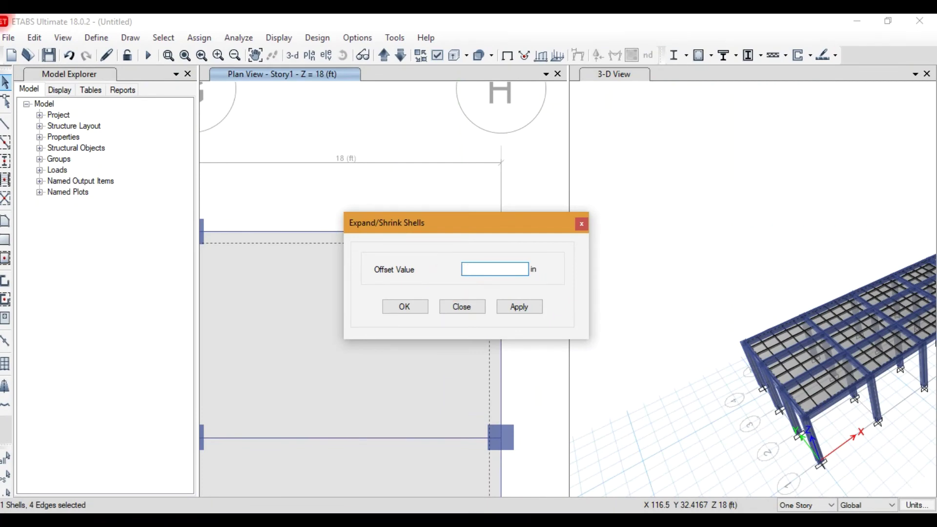
{"action": "left_click", "coordinate": [520, 308]}
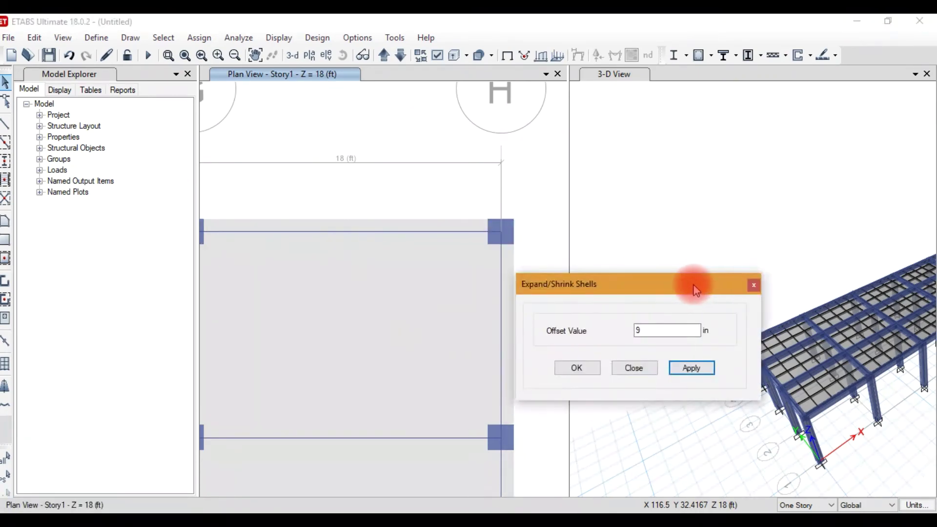
{"action": "left_click", "coordinate": [577, 369]}
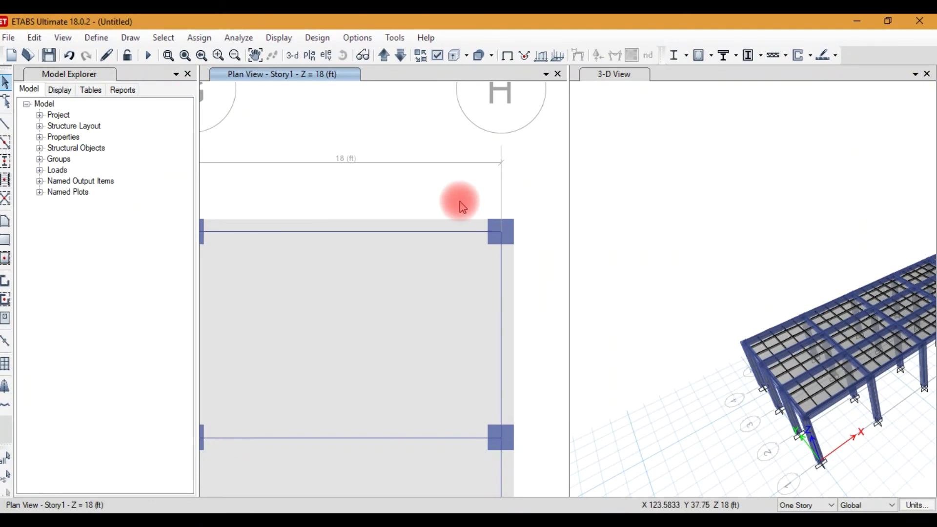
{"action": "scroll", "coordinate": [463, 204], "scroll_direction": "down", "scroll_amount": 5}
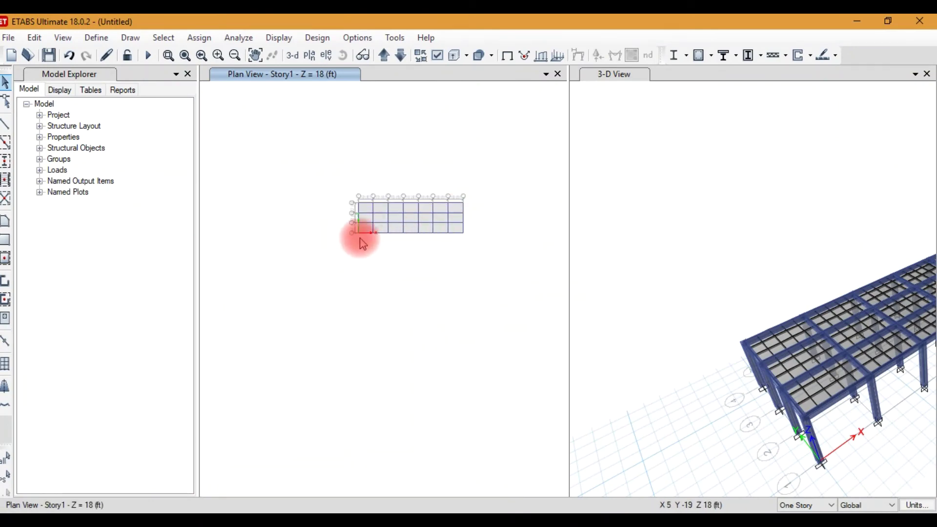
{"action": "scroll", "coordinate": [355, 226], "scroll_direction": "up", "scroll_amount": 3}
{"action": "scroll", "coordinate": [412, 308], "scroll_direction": "up", "scroll_amount": 3}
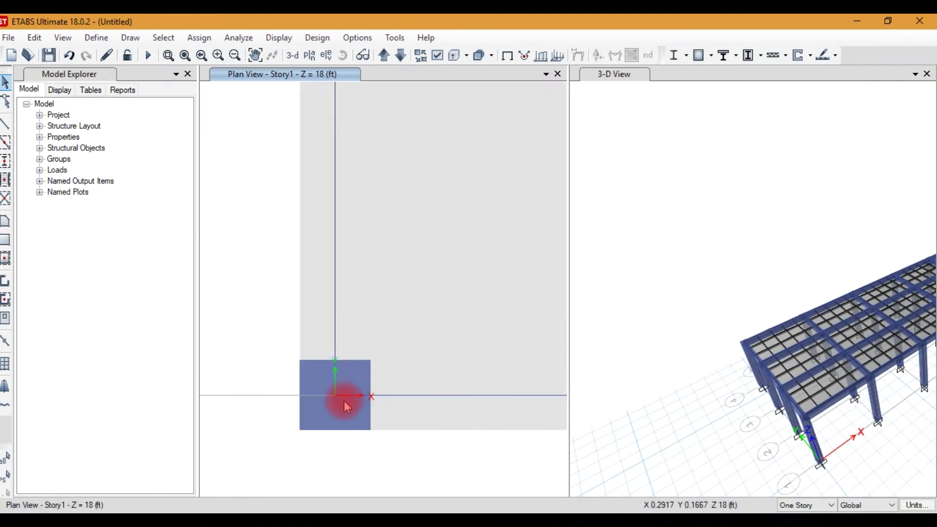
{"action": "scroll", "coordinate": [315, 442], "scroll_direction": "down", "scroll_amount": 3}
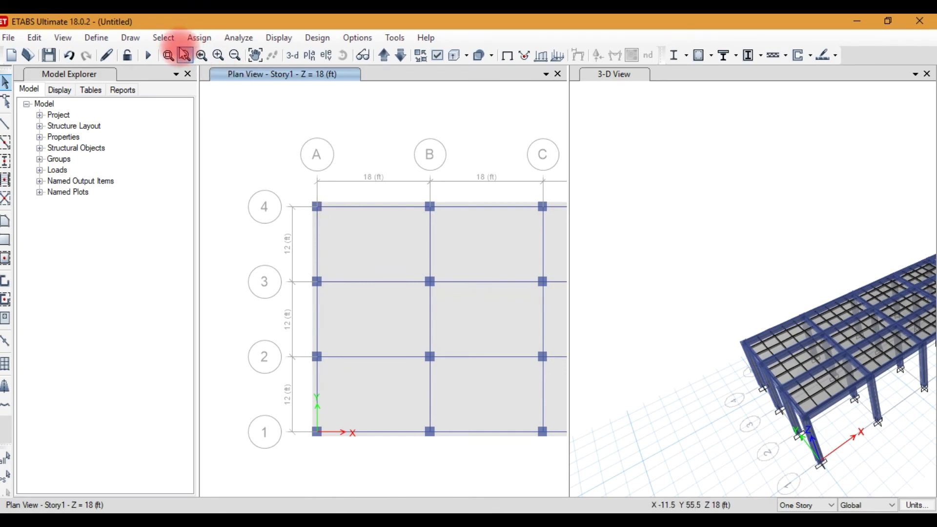
- Delete the Story1 beam on grid line A between grid lines 2 and 3
{"action": "left_click", "coordinate": [131, 38]}
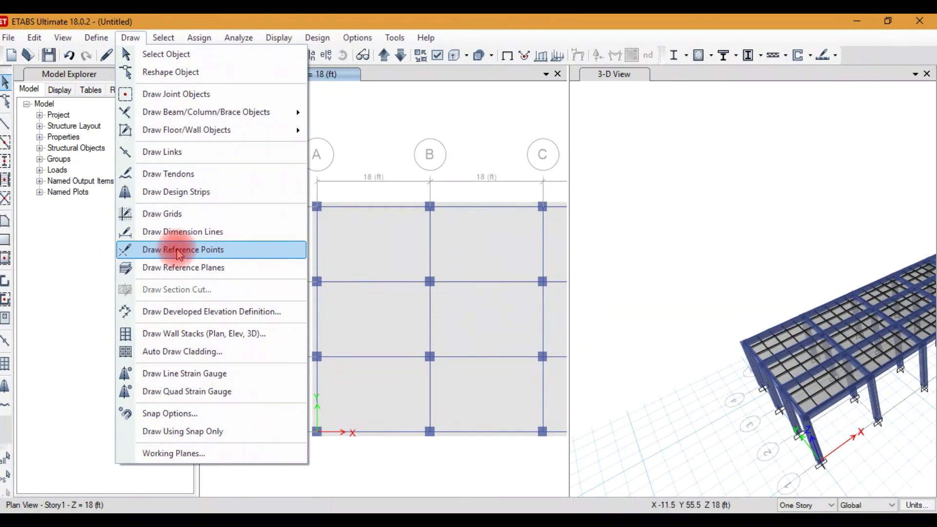
{"action": "left_click", "coordinate": [361, 155]}
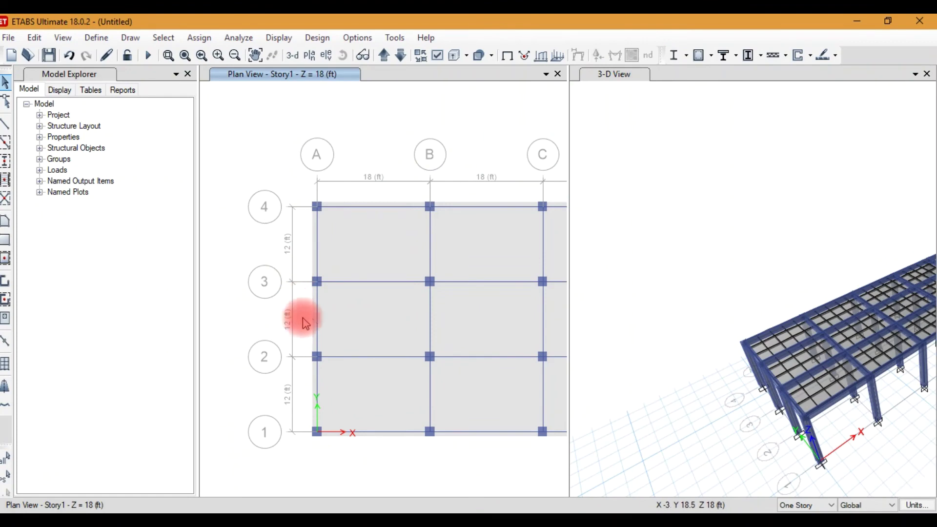
{"action": "left_click", "coordinate": [320, 324]}
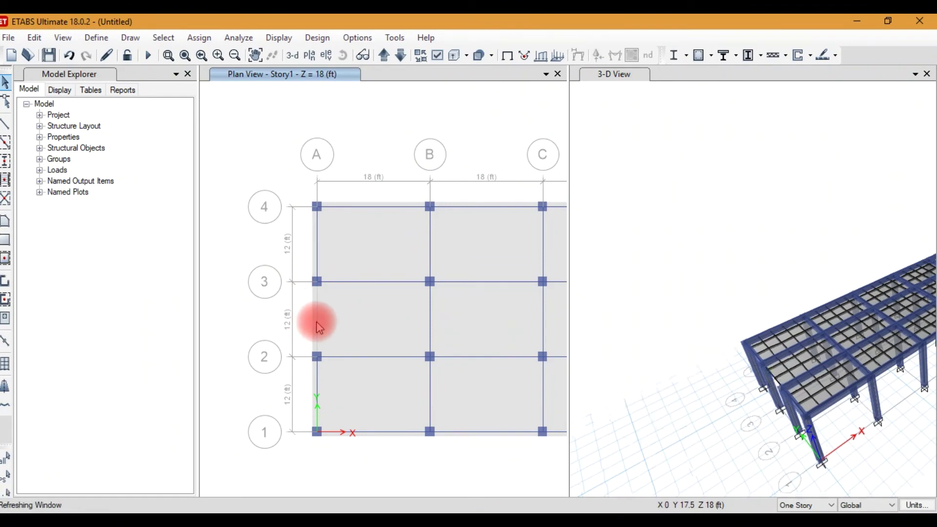
- Delete the beams between grid lines D and E on lines 1 and 4, and the beam on line H between 2 and 3
{"action": "scroll", "coordinate": [315, 321], "scroll_direction": "down", "scroll_amount": 3}
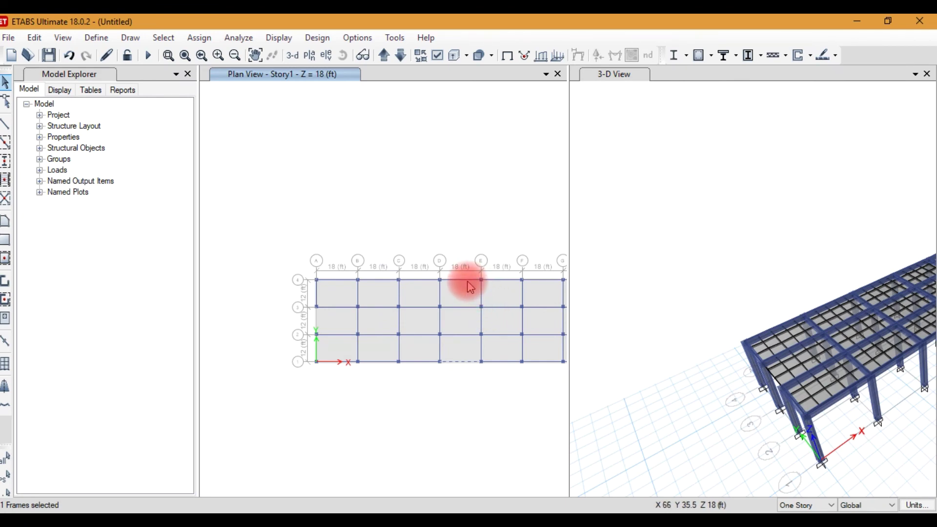
{"action": "scroll", "coordinate": [376, 307], "scroll_direction": "down", "scroll_amount": 5}
{"action": "scroll", "coordinate": [387, 307], "scroll_direction": "up", "scroll_amount": 8}
{"action": "scroll", "coordinate": [394, 313], "scroll_direction": "down", "scroll_amount": 3}
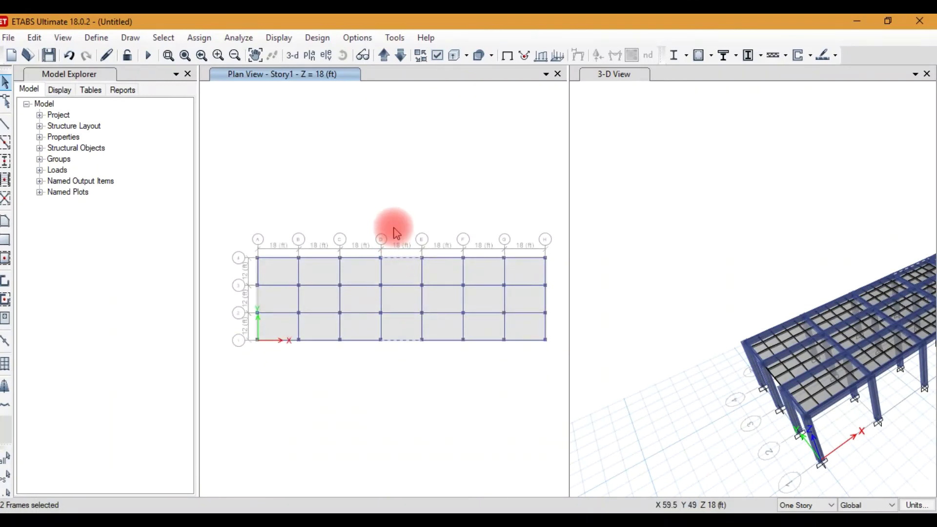
{"action": "scroll", "coordinate": [560, 295], "scroll_direction": "up", "scroll_amount": 3}
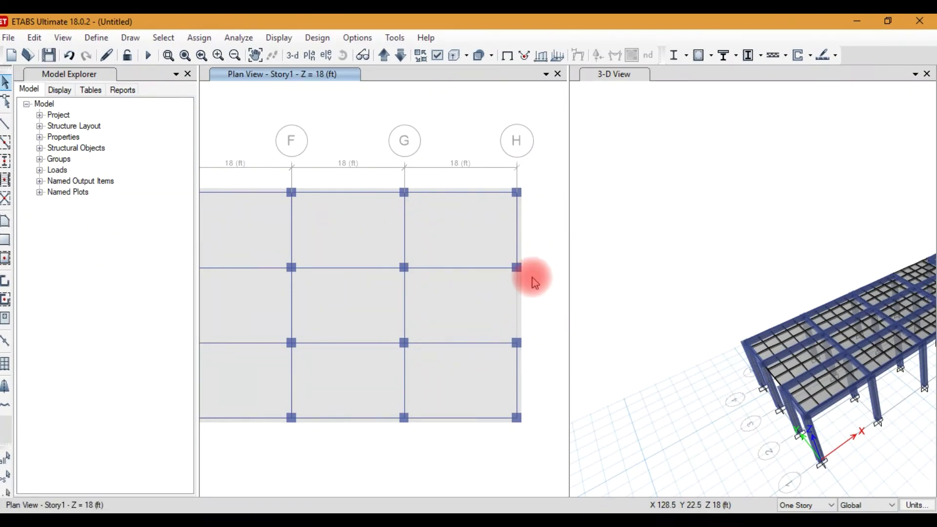
{"action": "scroll", "coordinate": [542, 279], "scroll_direction": "down", "scroll_amount": 3}
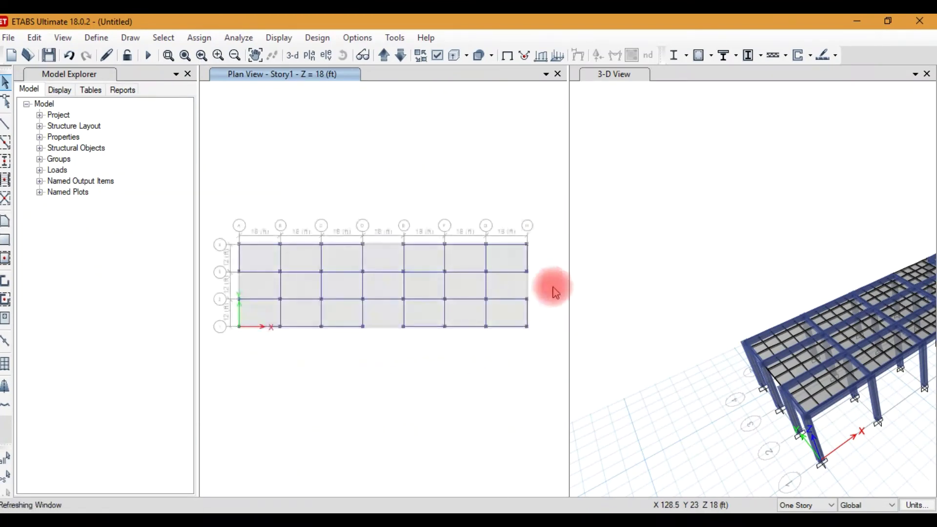
- Draw a Pier wall with the SHEAR WALL property along grid line A from grid point A 3 to A 2
{"action": "scroll", "coordinate": [227, 283], "scroll_direction": "up", "scroll_amount": 3}
{"action": "scroll", "coordinate": [239, 298], "scroll_direction": "up", "scroll_amount": 3}
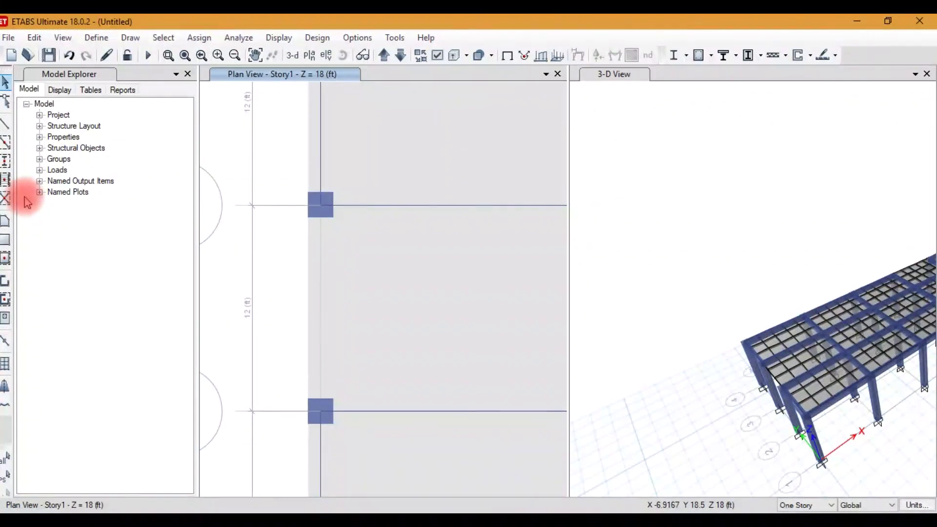
{"action": "left_click", "coordinate": [8, 282]}
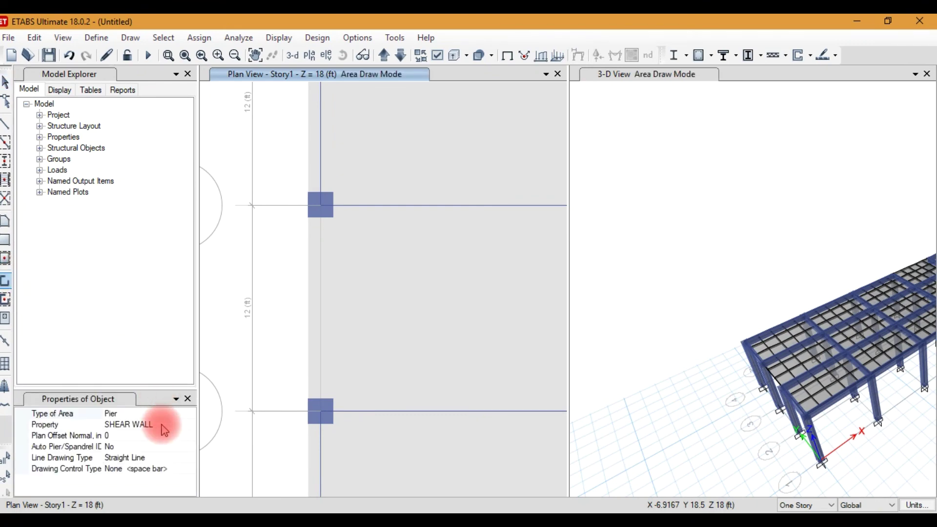
{"action": "left_click", "coordinate": [190, 412]}
{"action": "left_click", "coordinate": [189, 414]}
{"action": "left_click", "coordinate": [191, 419]}
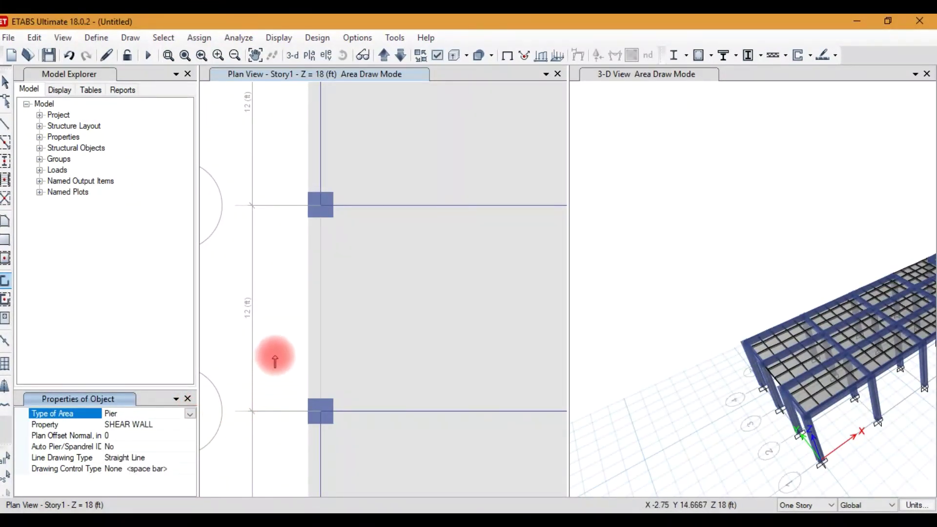
{"action": "left_click", "coordinate": [320, 207]}
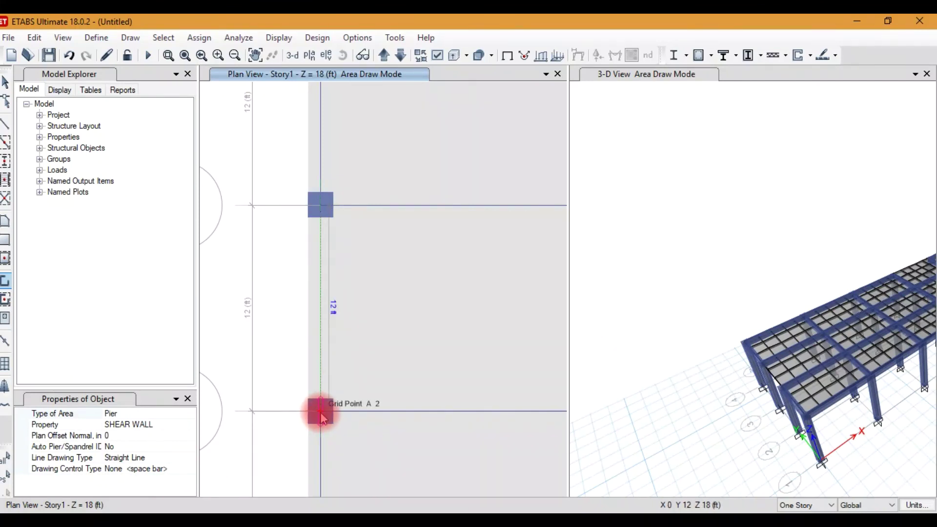
{"action": "left_click", "coordinate": [320, 415]}
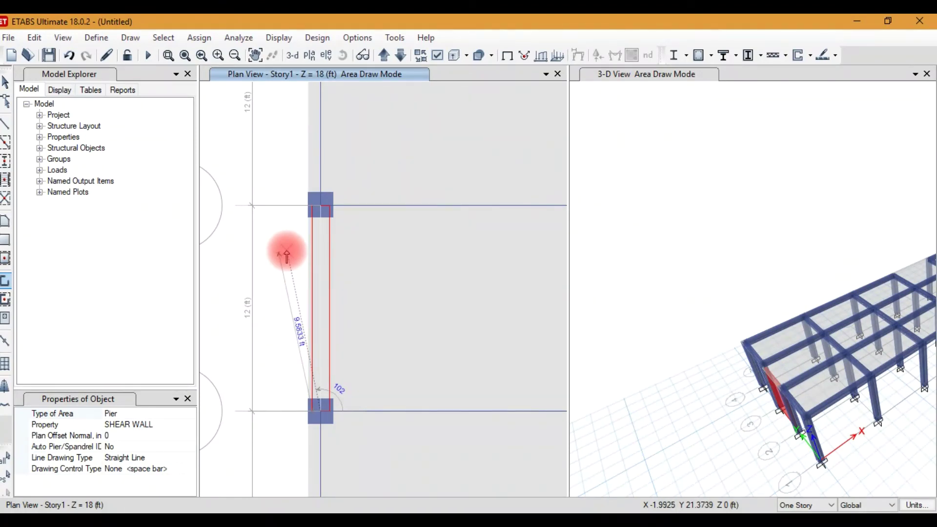
- Draw a SHEAR WALL pier along grid line 4 from grid point D 4 to E 4
{"action": "scroll", "coordinate": [284, 229], "scroll_direction": "down", "scroll_amount": 5}
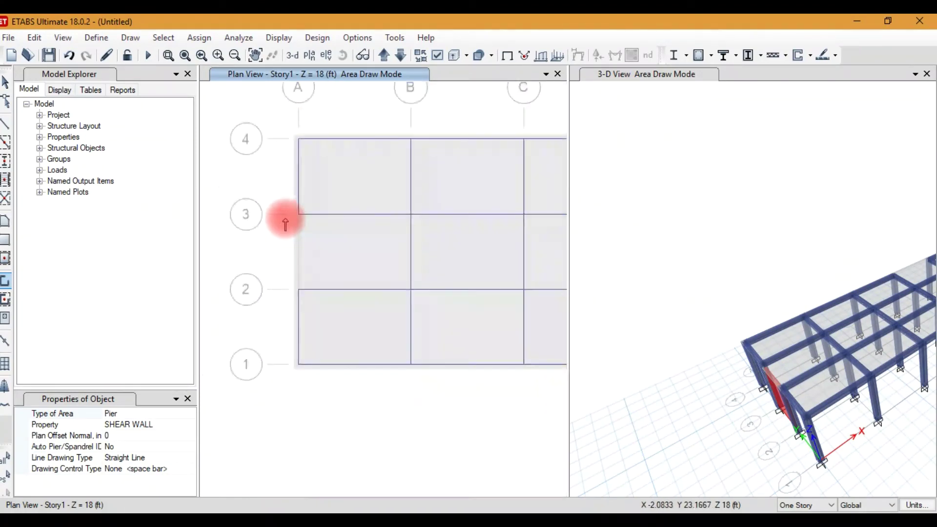
{"action": "scroll", "coordinate": [412, 193], "scroll_direction": "up", "scroll_amount": 4}
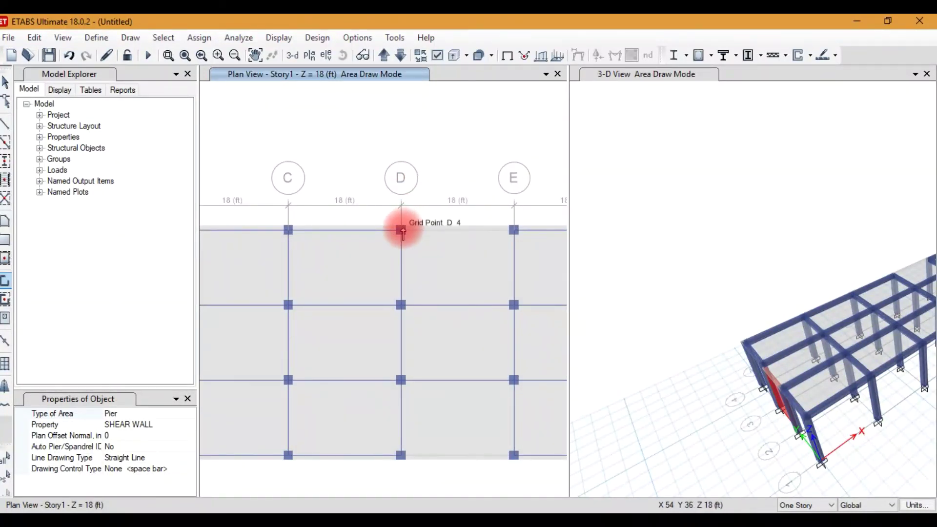
{"action": "scroll", "coordinate": [404, 230], "scroll_direction": "up", "scroll_amount": 3}
{"action": "left_click", "coordinate": [374, 258]}
{"action": "scroll", "coordinate": [342, 224], "scroll_direction": "down", "scroll_amount": 3}
{"action": "left_click", "coordinate": [462, 229]}
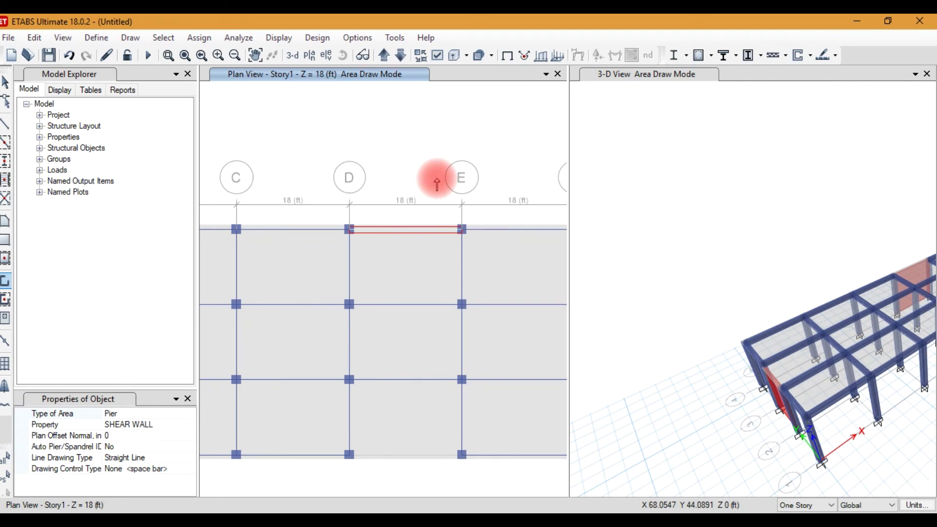
- Draw a SHEAR WALL pier along grid line 1 from grid point D 1 to E 1
{"action": "scroll", "coordinate": [391, 282], "scroll_direction": "down", "scroll_amount": 3}
{"action": "scroll", "coordinate": [391, 293], "scroll_direction": "up", "scroll_amount": 6}
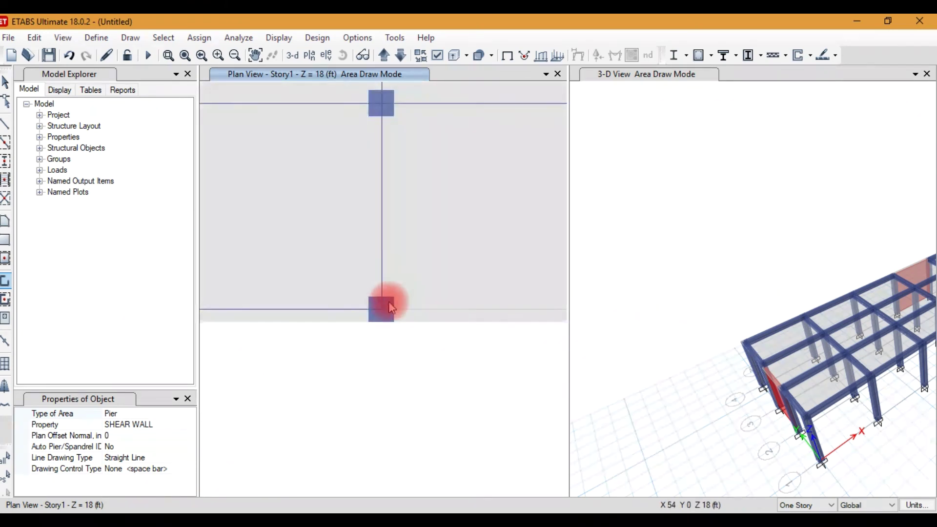
{"action": "left_click", "coordinate": [379, 312]}
{"action": "scroll", "coordinate": [371, 332], "scroll_direction": "down", "scroll_amount": 3}
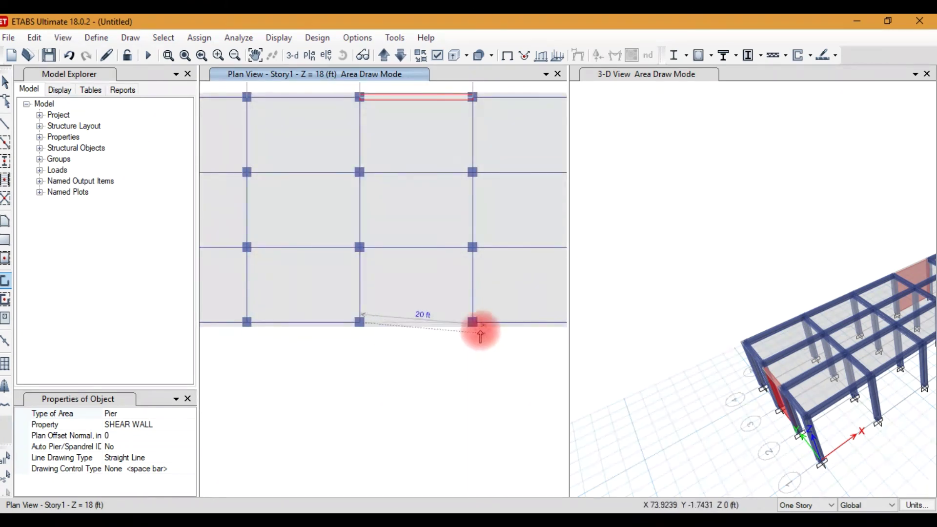
{"action": "scroll", "coordinate": [471, 324], "scroll_direction": "up", "scroll_amount": 3}
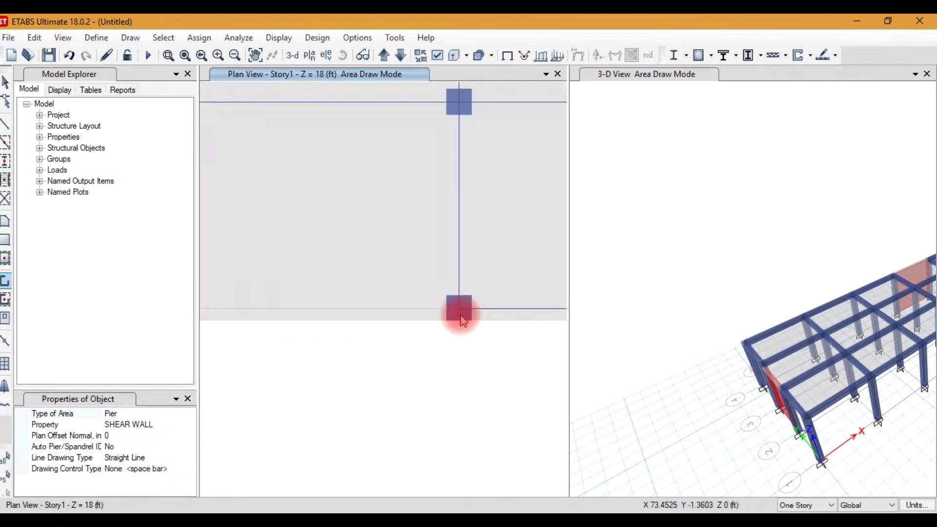
{"action": "left_click", "coordinate": [461, 361]}
- Draw a SHEAR WALL pier along grid line H from grid point H 3 to H 2 and exit wall drawing
{"action": "scroll", "coordinate": [389, 369], "scroll_direction": "down", "scroll_amount": 3}
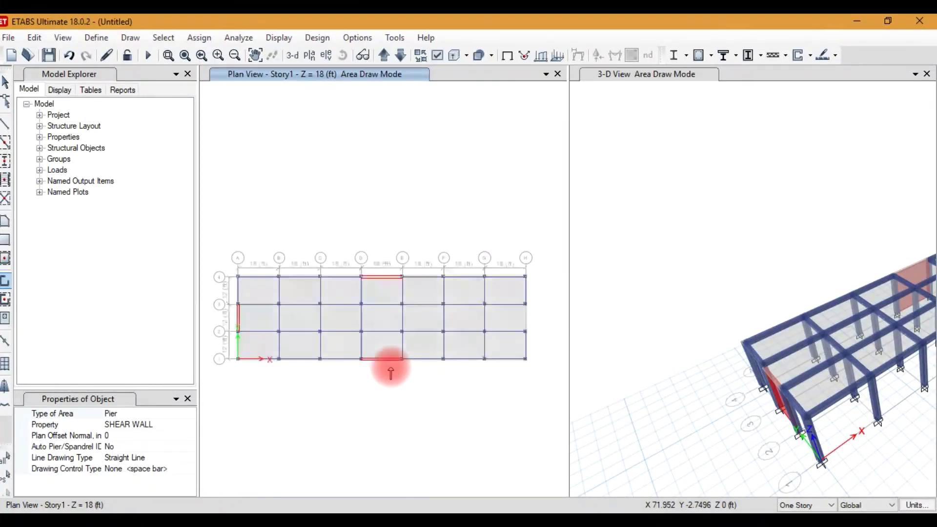
{"action": "scroll", "coordinate": [530, 326], "scroll_direction": "up", "scroll_amount": 4}
{"action": "left_click", "coordinate": [489, 373]}
{"action": "scroll", "coordinate": [487, 223], "scroll_direction": "down", "scroll_amount": 3}
{"action": "scroll", "coordinate": [487, 267], "scroll_direction": "up", "scroll_amount": 4}
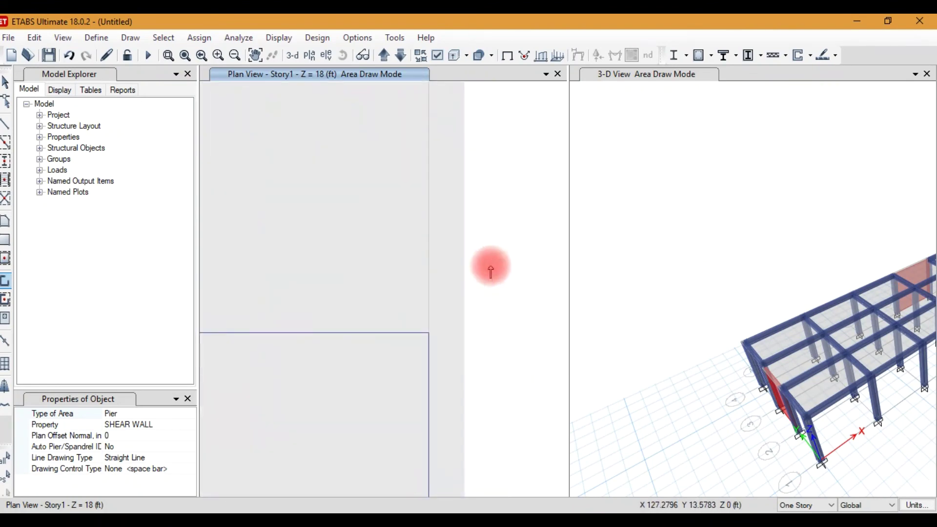
{"action": "left_click", "coordinate": [430, 331]}
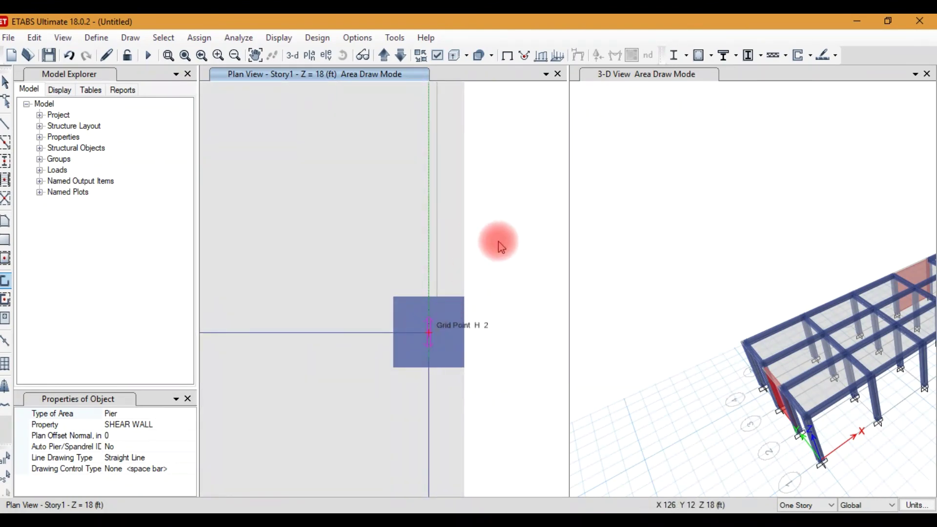
{"action": "key", "text": "Return"}
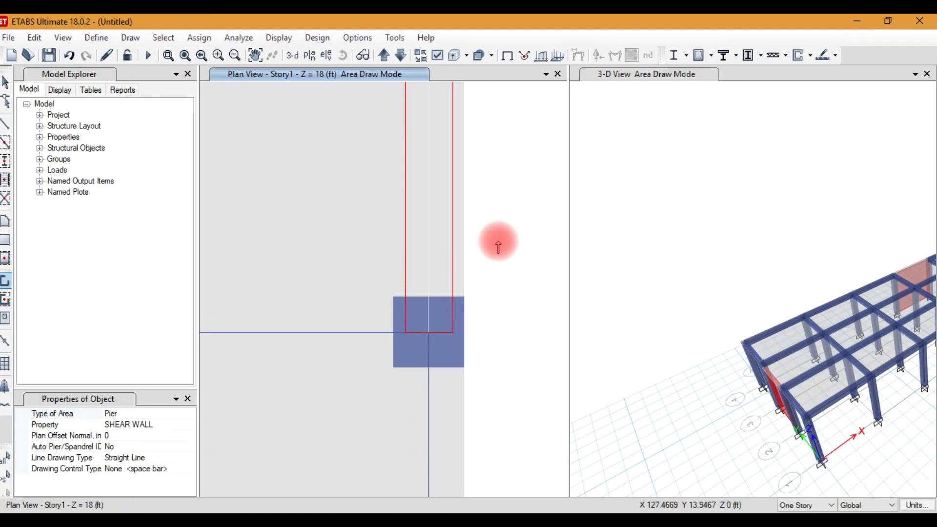
{"action": "key", "text": "Escape"}
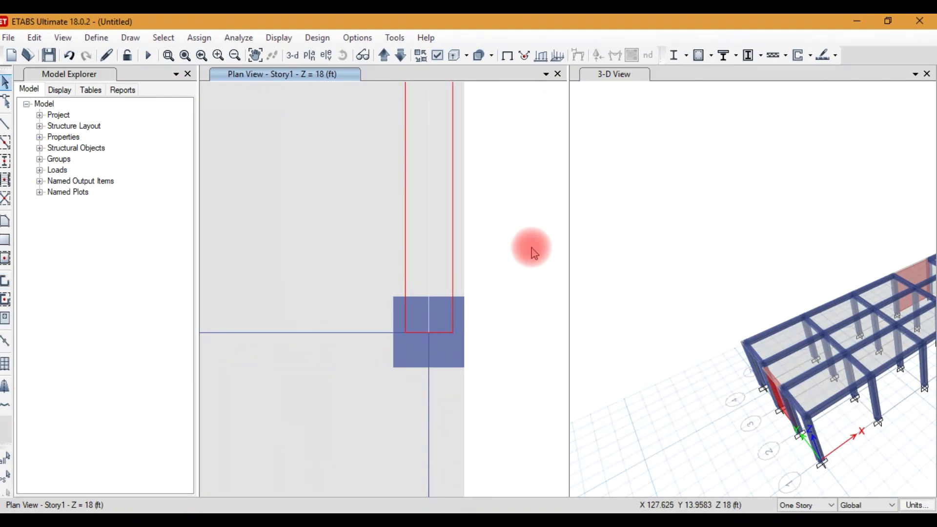
- Examine the placement of the new shear walls between the columns from several angles in the 3-D view
{"action": "left_click", "coordinate": [775, 291]}
{"action": "scroll", "coordinate": [774, 318], "scroll_direction": "down", "scroll_amount": 3}
{"action": "scroll", "coordinate": [795, 344], "scroll_direction": "up", "scroll_amount": 6}
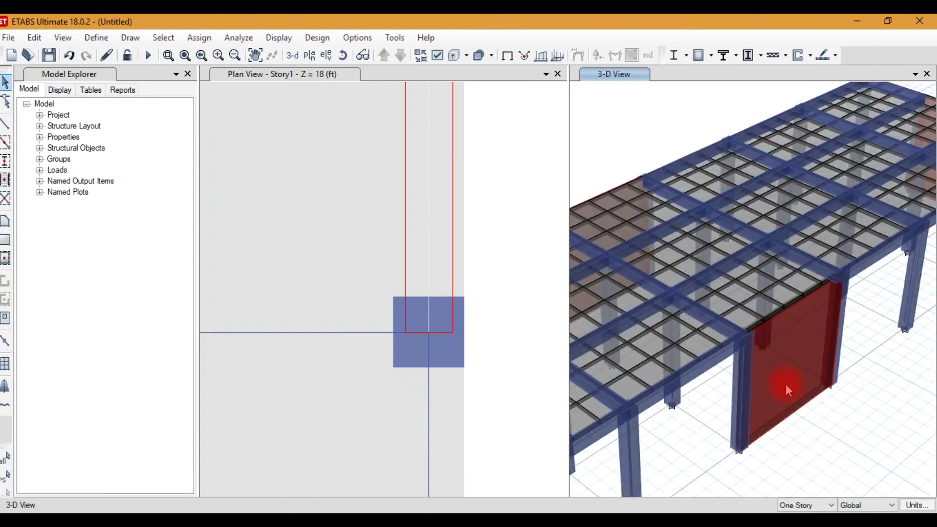
{"action": "scroll", "coordinate": [716, 335], "scroll_direction": "down", "scroll_amount": 3}
{"action": "scroll", "coordinate": [751, 307], "scroll_direction": "up", "scroll_amount": 6}
{"action": "scroll", "coordinate": [688, 366], "scroll_direction": "up", "scroll_amount": 2}
{"action": "scroll", "coordinate": [781, 234], "scroll_direction": "down", "scroll_amount": 4}
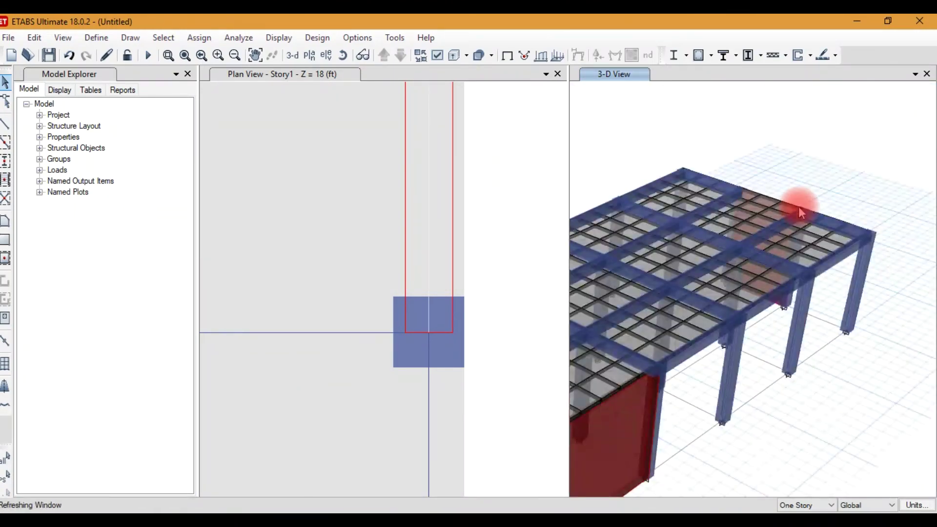
{"action": "scroll", "coordinate": [798, 206], "scroll_direction": "down", "scroll_amount": 3}
{"action": "scroll", "coordinate": [727, 334], "scroll_direction": "down", "scroll_amount": 3}
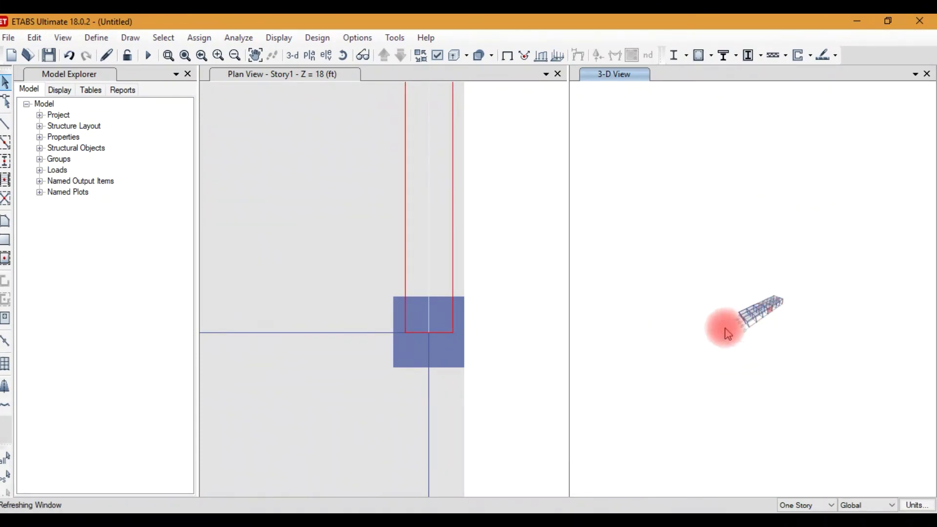
- Examine the shear wall on grid line A between grid lines 2 and 3 up close in 3-D, and return to the full plan
{"action": "scroll", "coordinate": [727, 334], "scroll_direction": "up", "scroll_amount": 5}
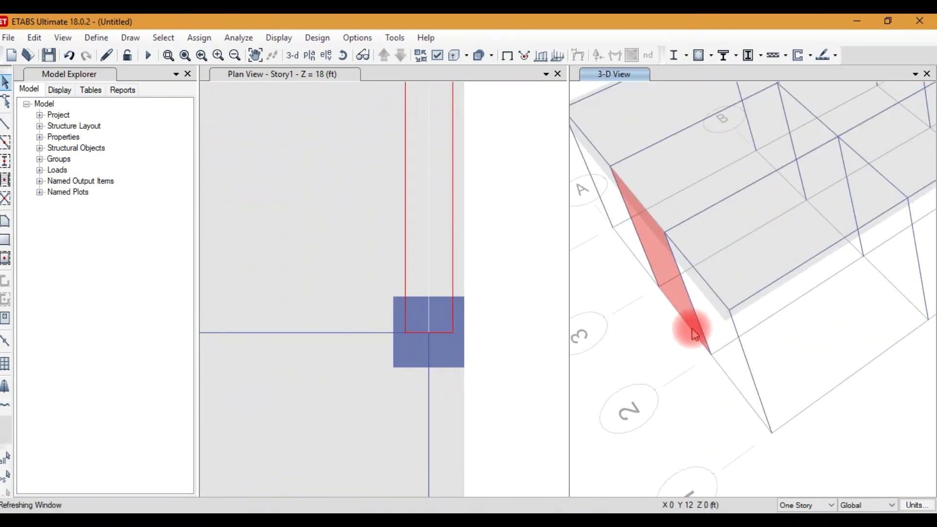
{"action": "scroll", "coordinate": [675, 334], "scroll_direction": "up", "scroll_amount": 2}
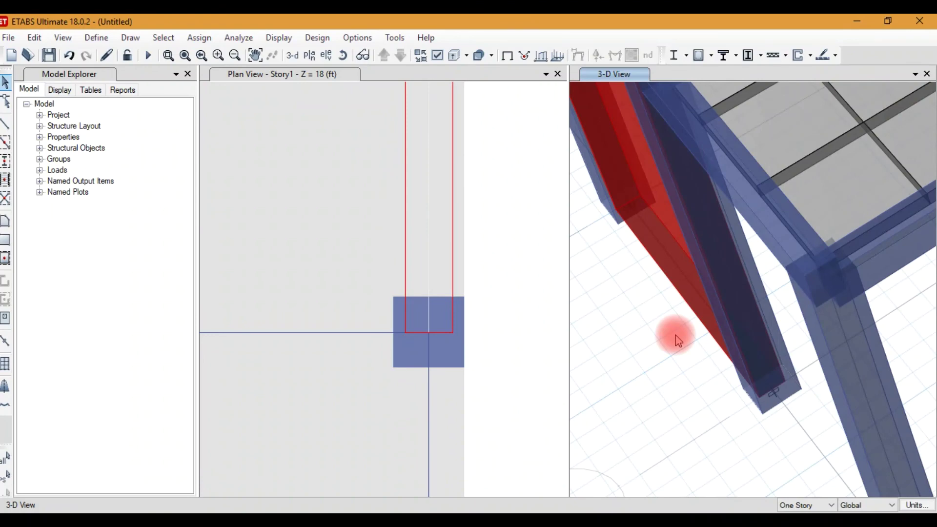
{"action": "scroll", "coordinate": [676, 337], "scroll_direction": "down", "scroll_amount": 2}
{"action": "scroll", "coordinate": [676, 340], "scroll_direction": "down", "scroll_amount": 4}
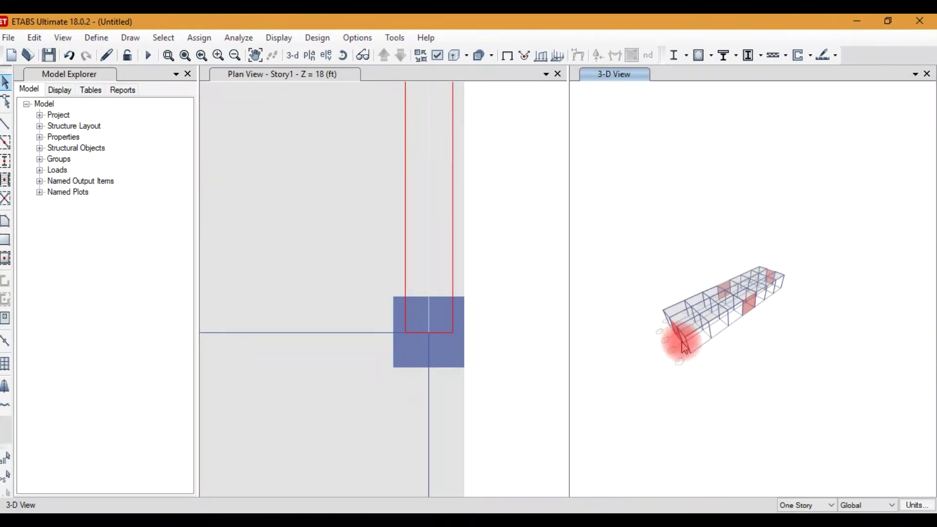
{"action": "scroll", "coordinate": [508, 309], "scroll_direction": "down", "scroll_amount": 3}
{"action": "scroll", "coordinate": [504, 272], "scroll_direction": "down", "scroll_amount": 3}
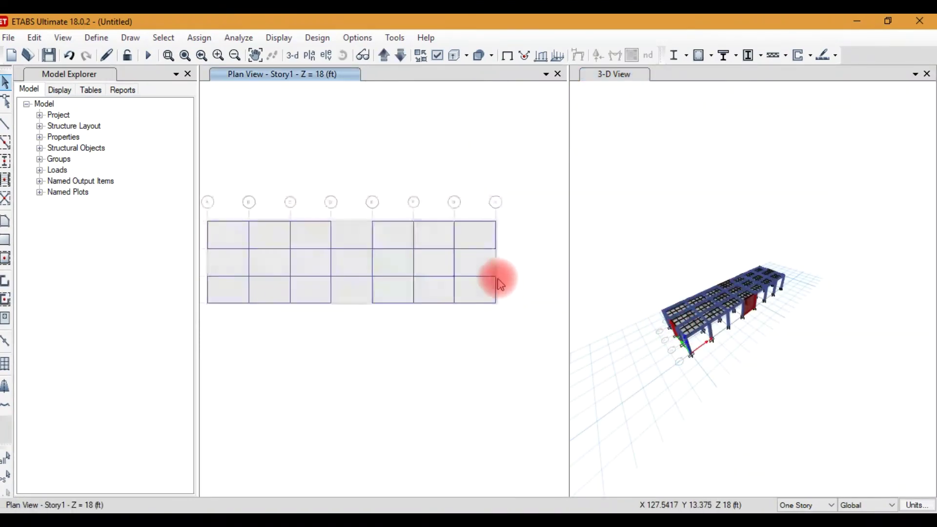
- Inspect the frame and shear wall layout in elevations A, B and D, shown in place of the 3-D view
{"action": "left_click", "coordinate": [697, 241]}
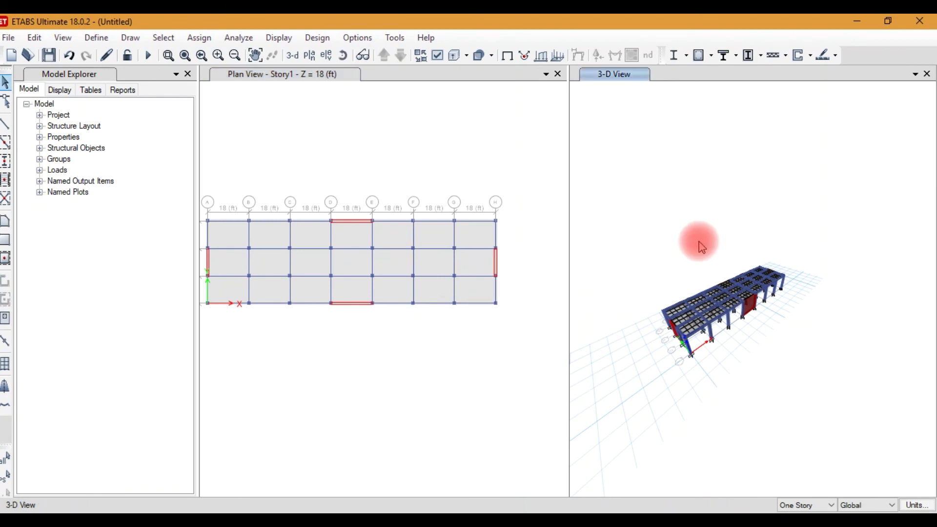
{"action": "left_click", "coordinate": [326, 55]}
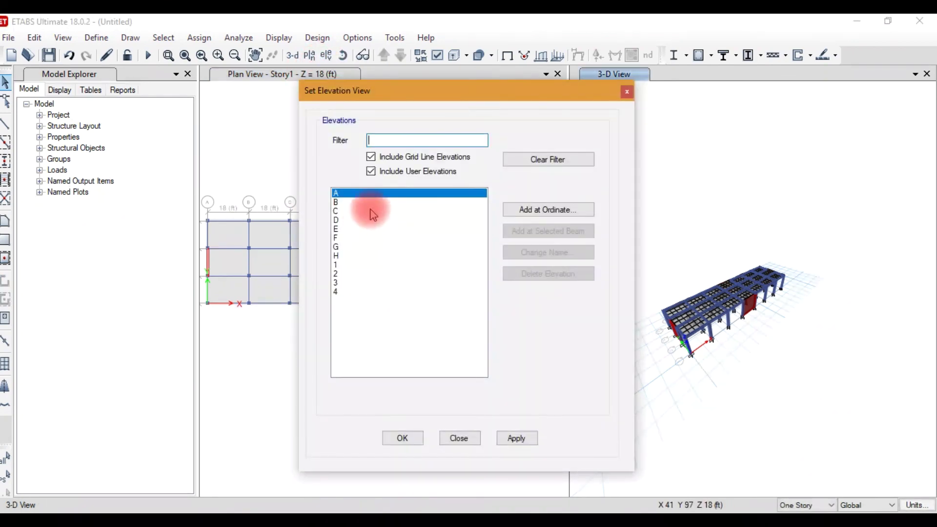
{"action": "left_click", "coordinate": [511, 438]}
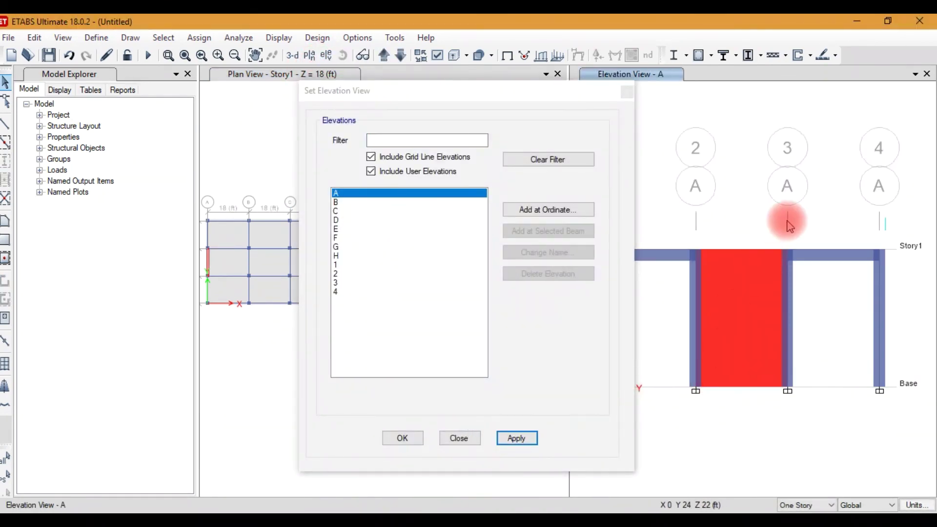
{"action": "left_click", "coordinate": [402, 231]}
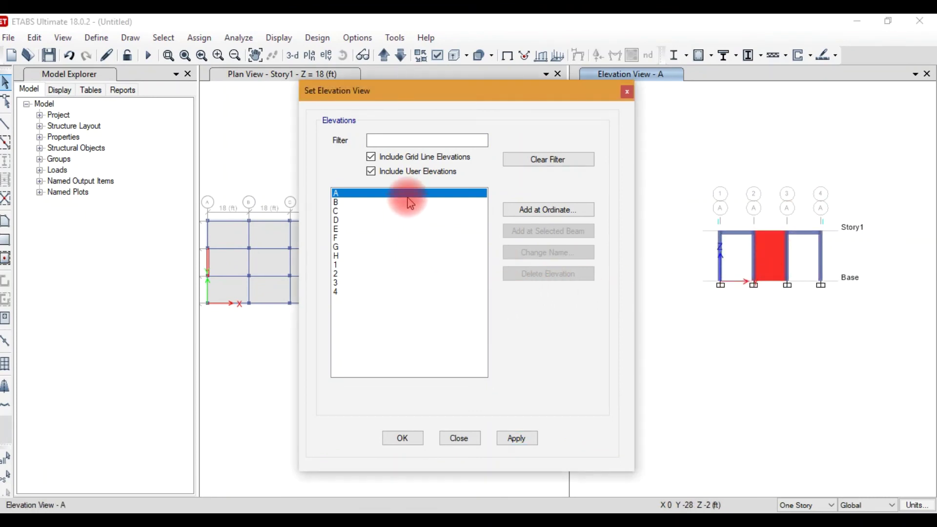
{"action": "left_click", "coordinate": [408, 202]}
{"action": "left_click", "coordinate": [500, 440]}
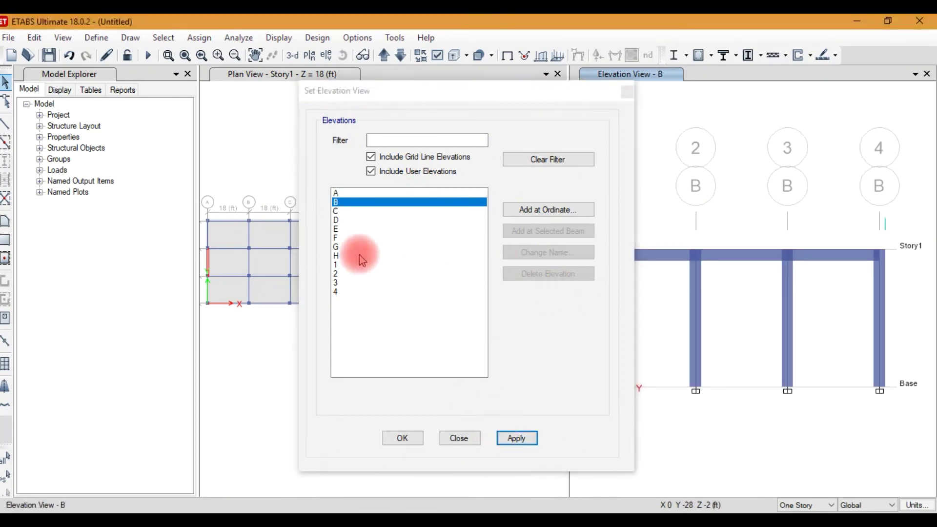
{"action": "left_click", "coordinate": [361, 220]}
{"action": "left_click", "coordinate": [512, 439]}
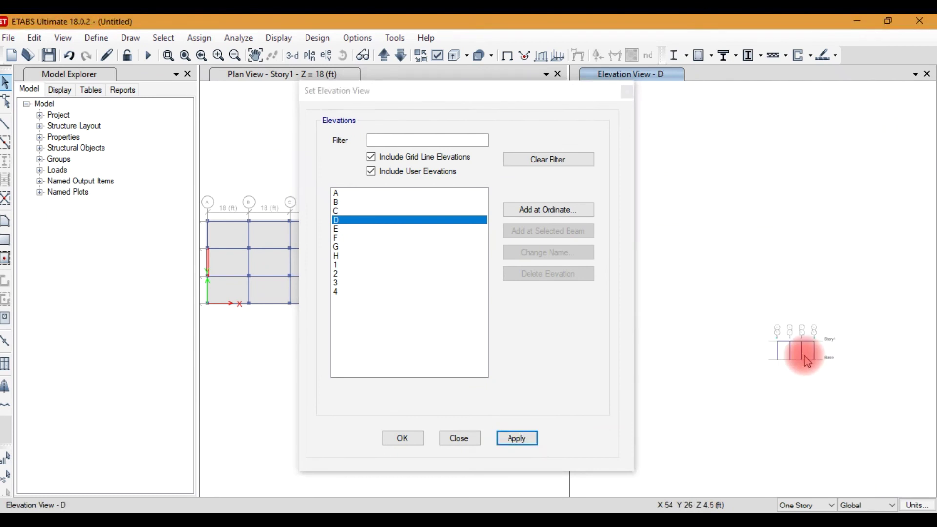
- Inspect elevations 1 and 3, close the elevation settings and make the Story1 plan view active
{"action": "left_click", "coordinate": [349, 264]}
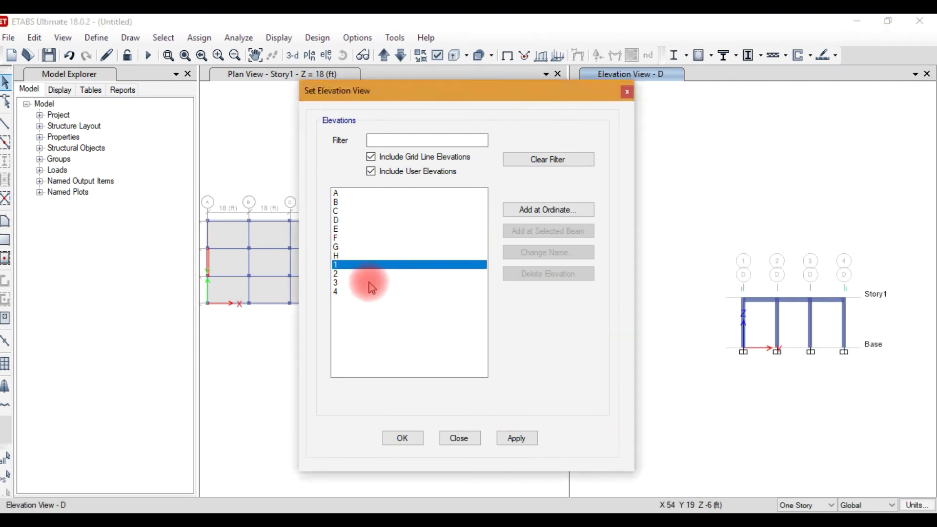
{"action": "left_click", "coordinate": [513, 439]}
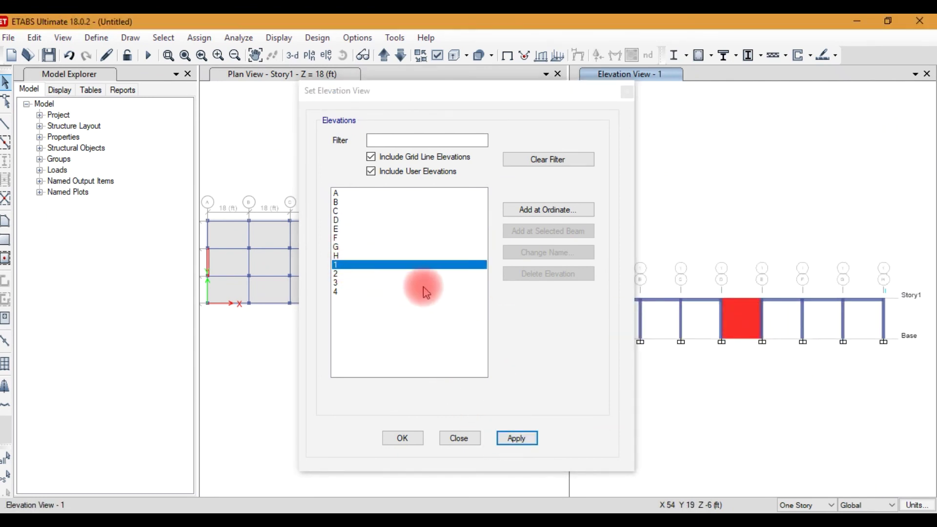
{"action": "left_click", "coordinate": [414, 282]}
{"action": "left_click", "coordinate": [502, 440]}
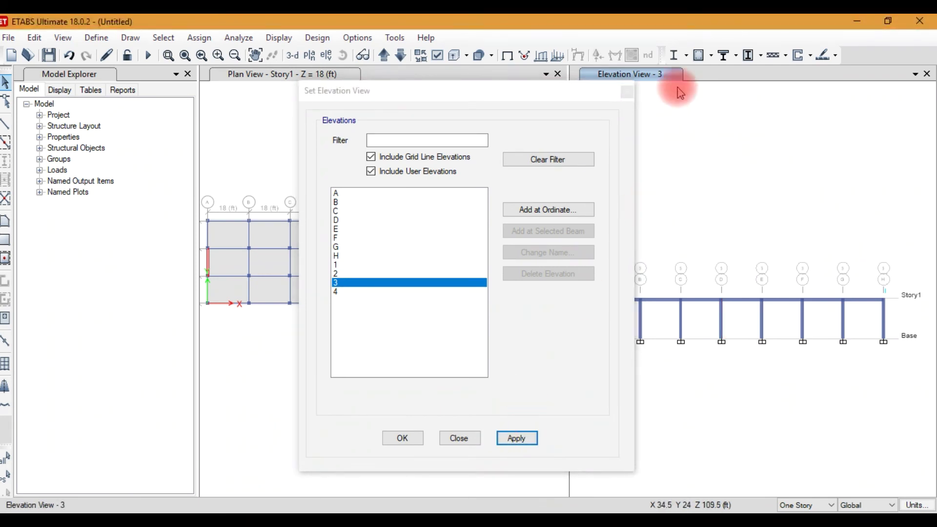
{"action": "left_click", "coordinate": [627, 92]}
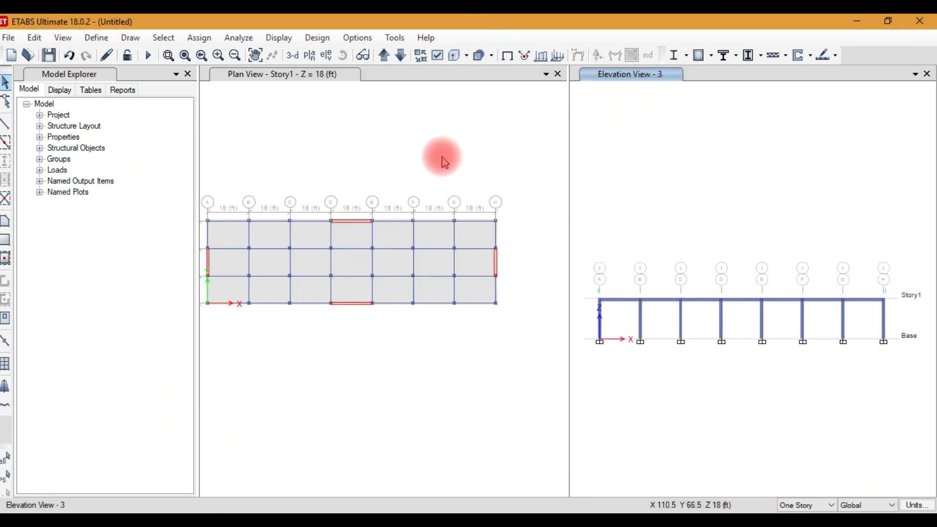
{"action": "left_click", "coordinate": [442, 161]}
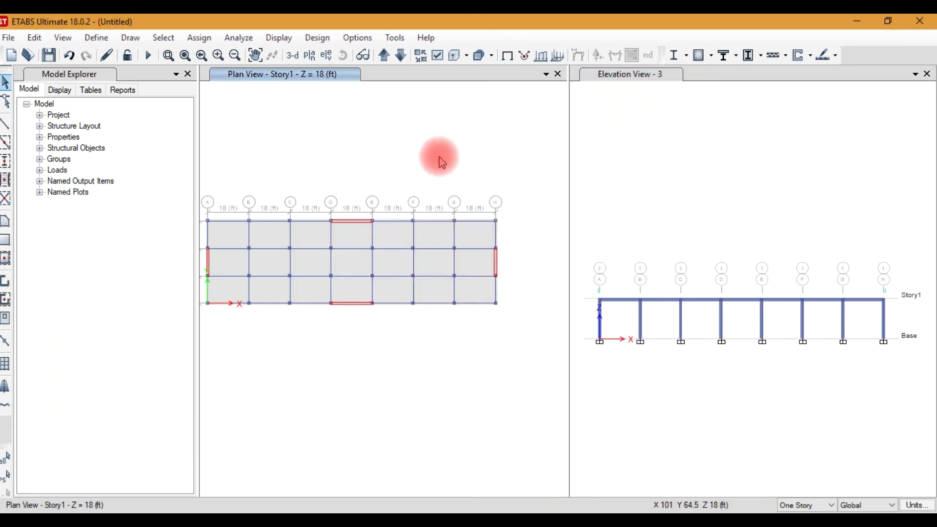